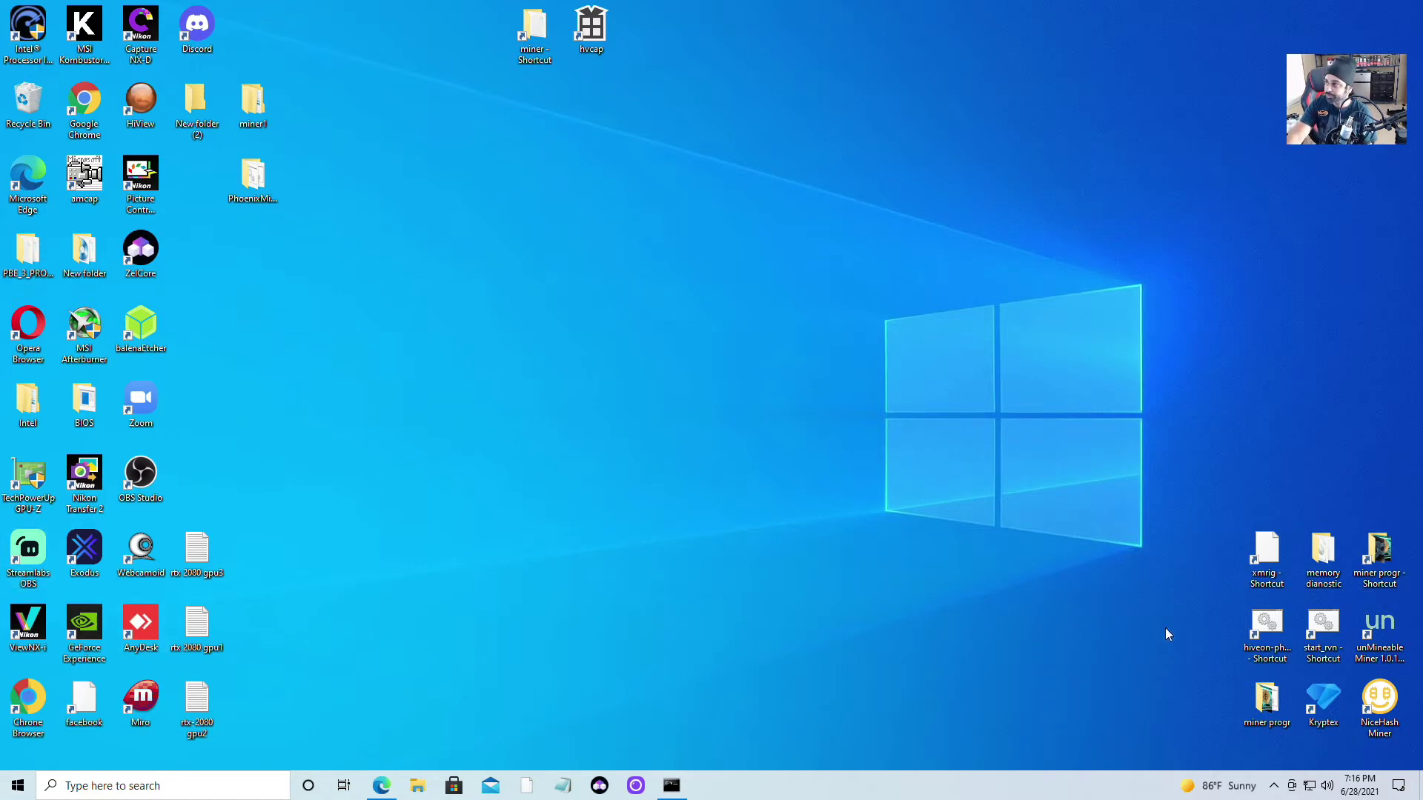
# Open Windows Security from the tray and go to the Virus & threat protection settings page
pyautogui.click(1275, 792)
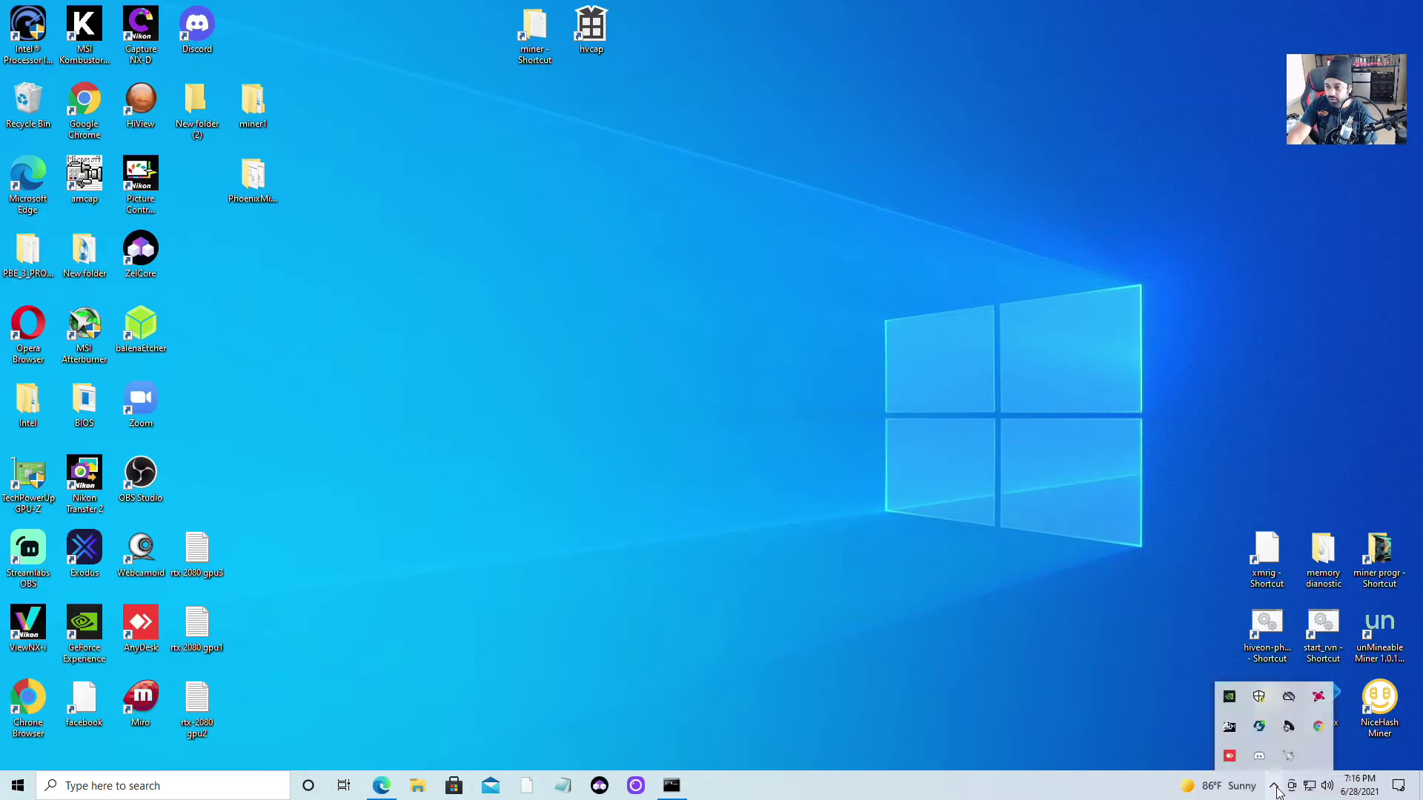
pyautogui.click(1260, 699)
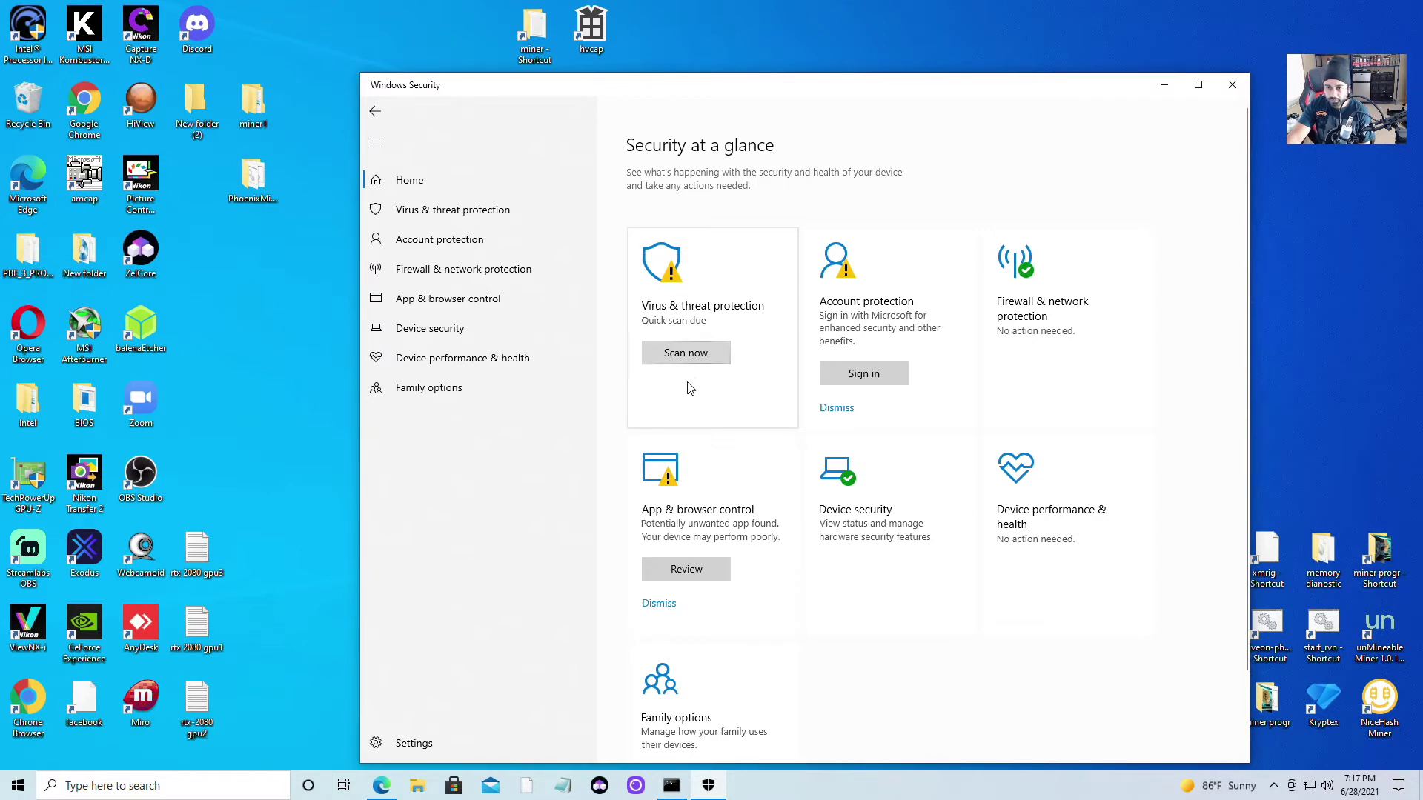
pyautogui.click(720, 284)
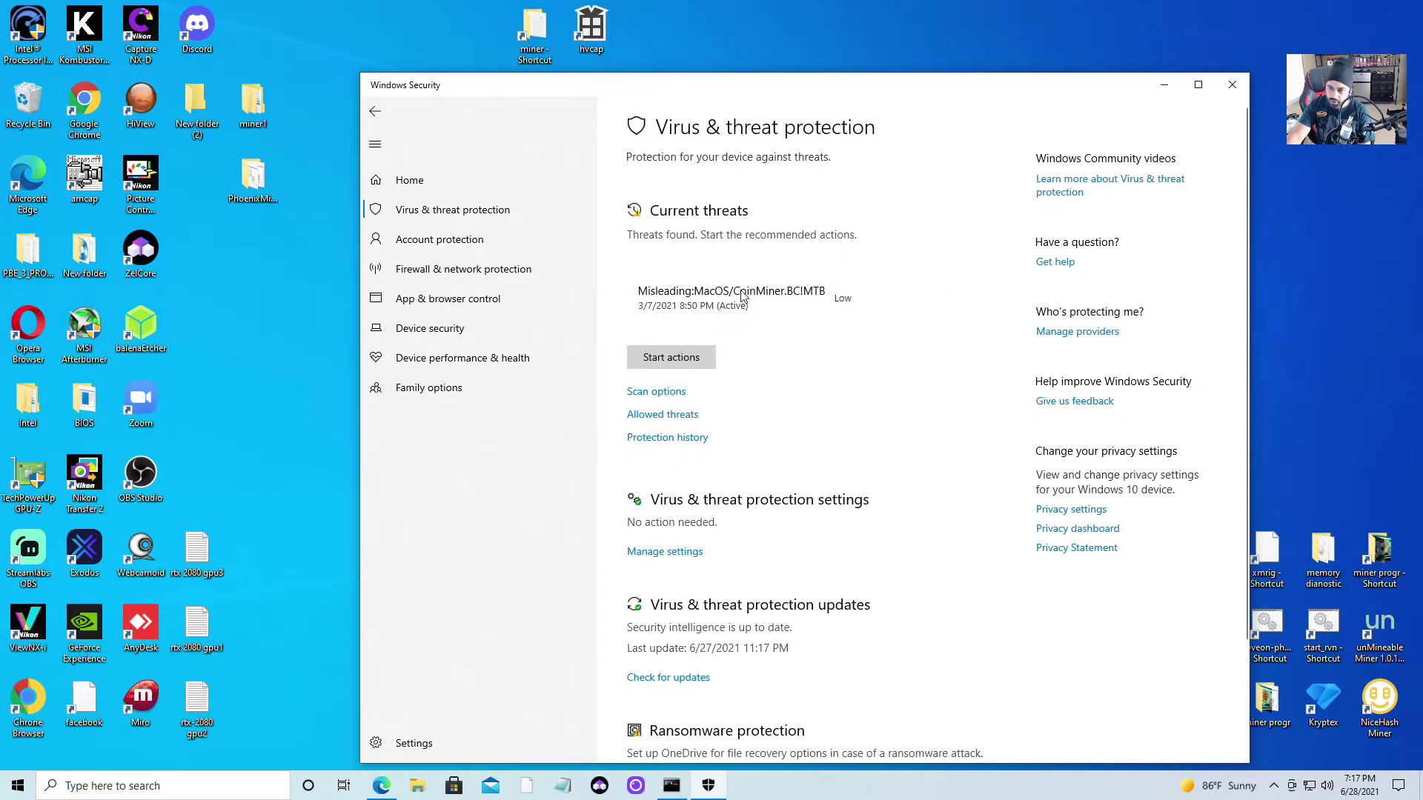
pyautogui.scroll(-2, 809, 465)
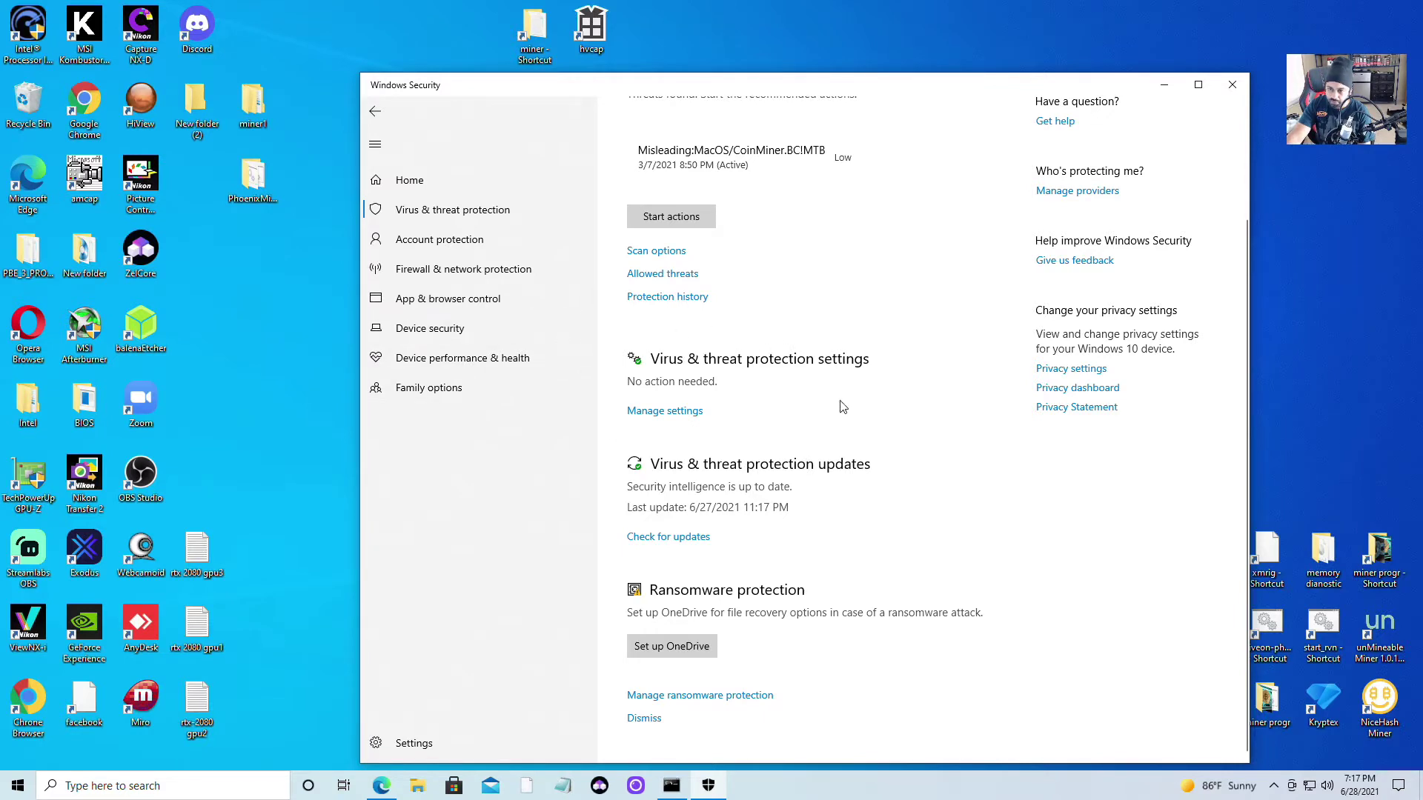
pyautogui.click(671, 412)
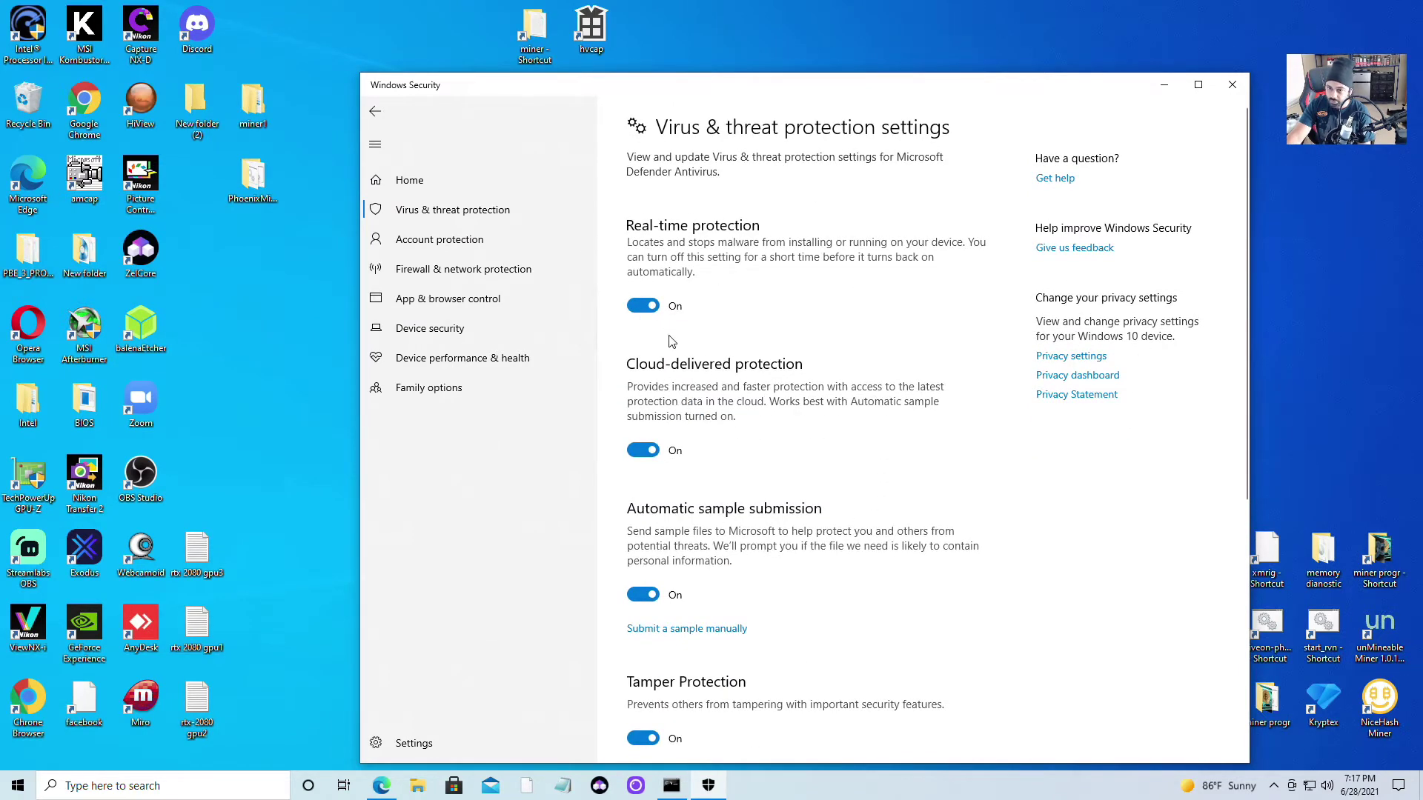
# Scroll down to Exclusions and open Add or remove exclusions
pyautogui.scroll(-3, 671, 348)
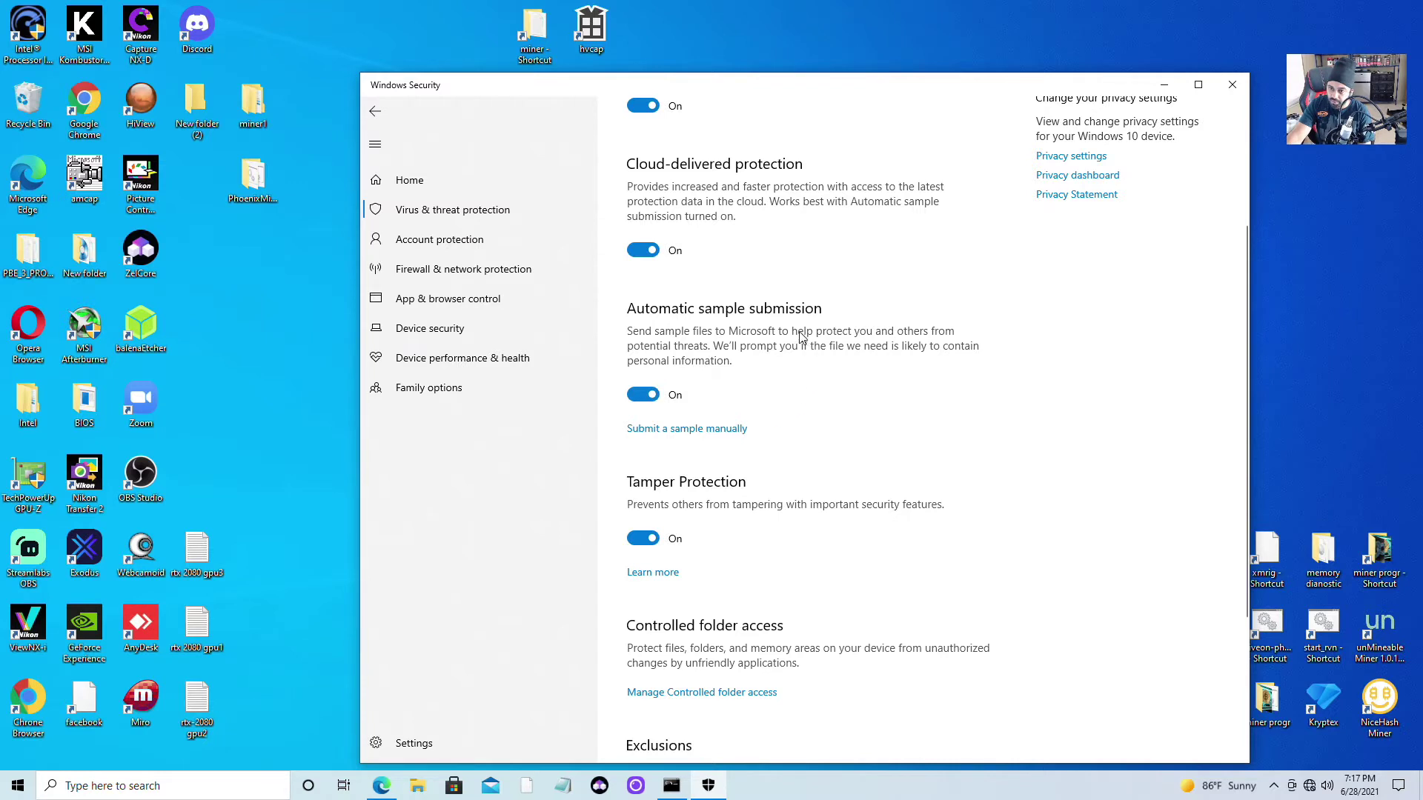
pyautogui.scroll(-3, 793, 452)
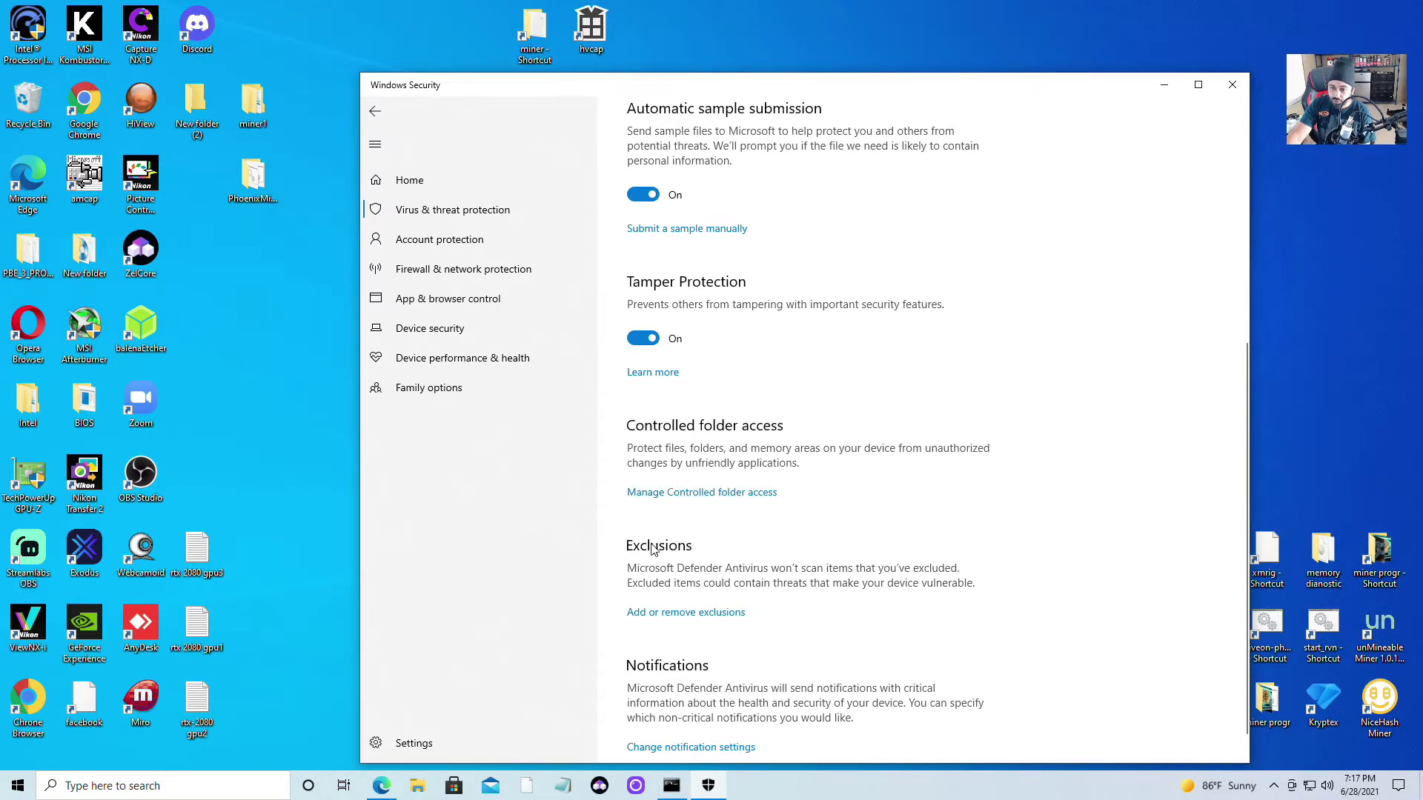
pyautogui.scroll(-1, 651, 549)
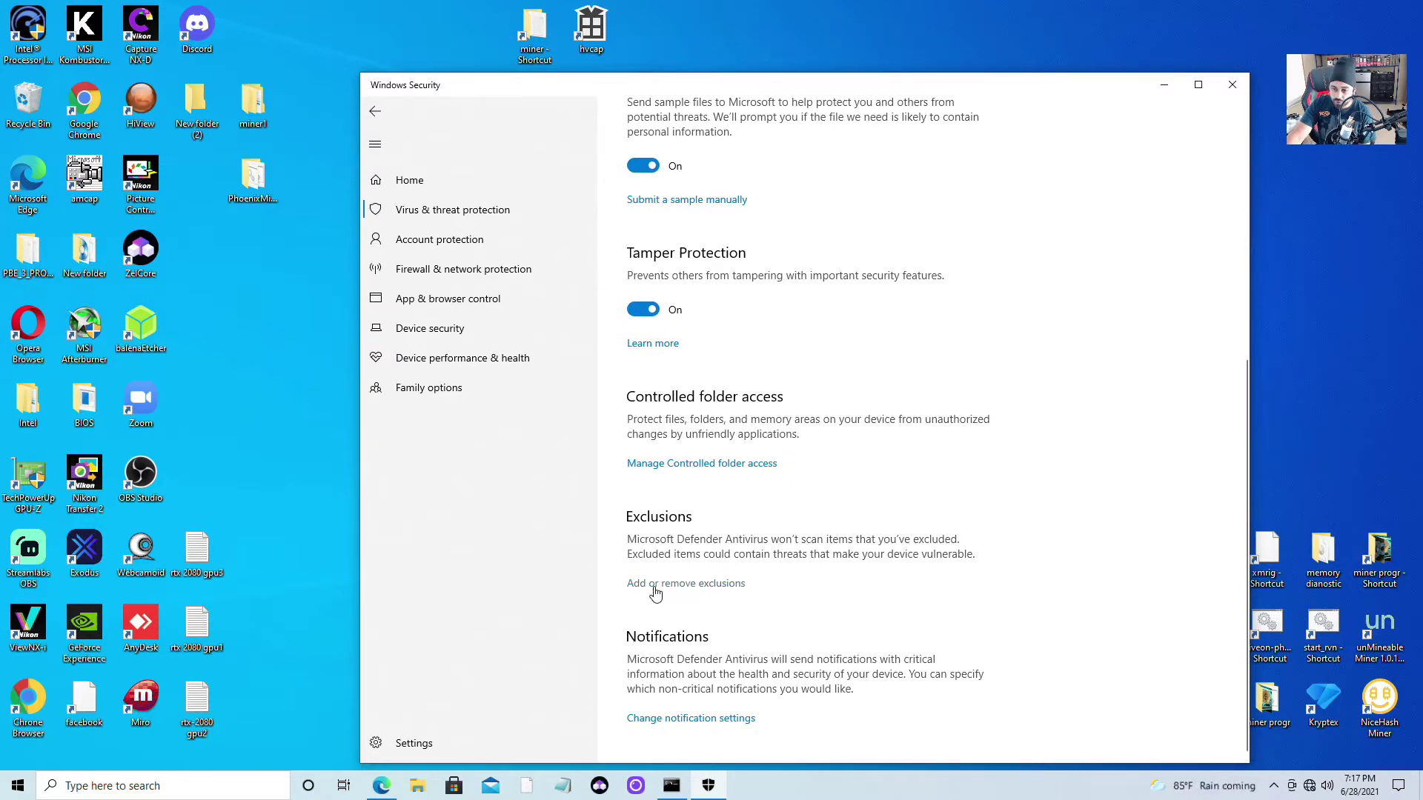
pyautogui.click(654, 586)
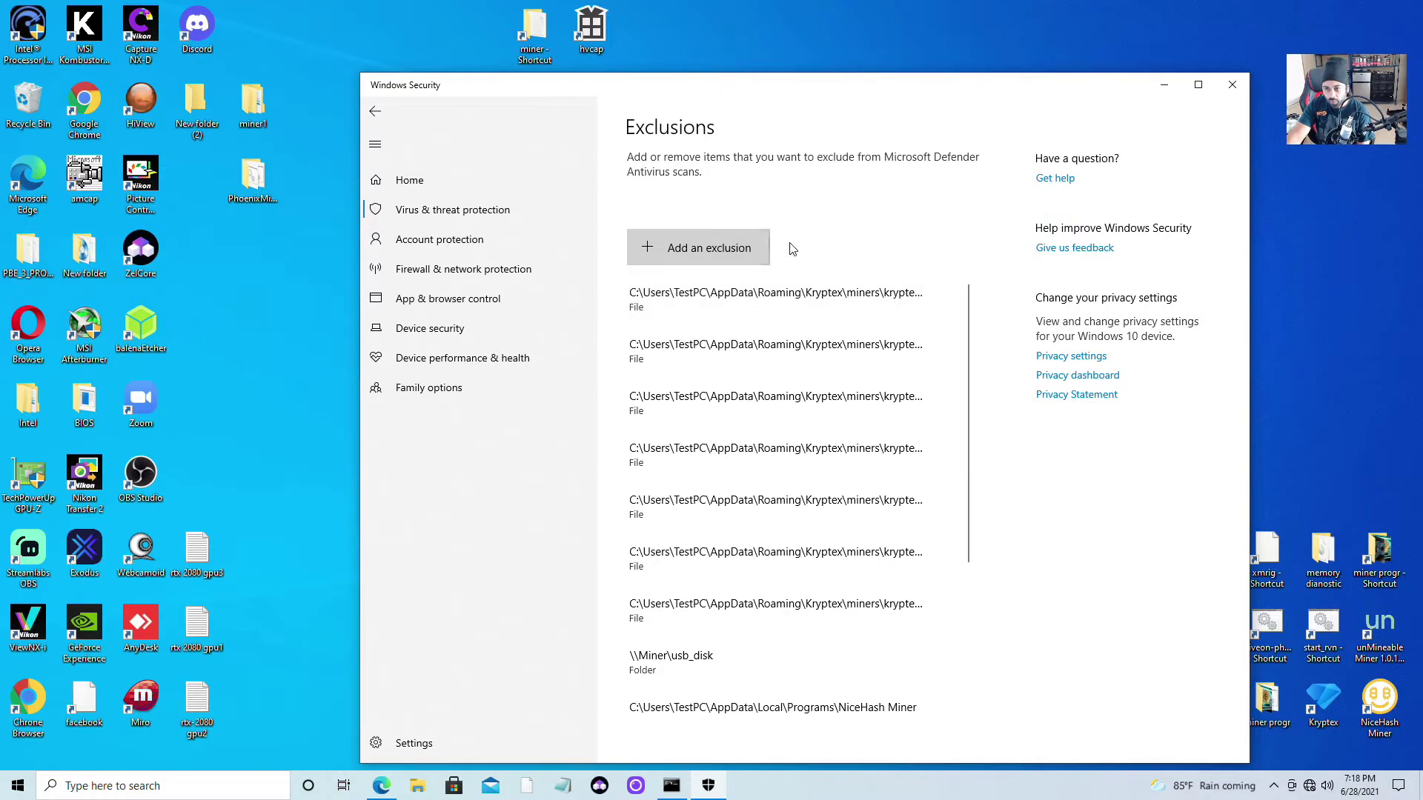
pyautogui.click(709, 249)
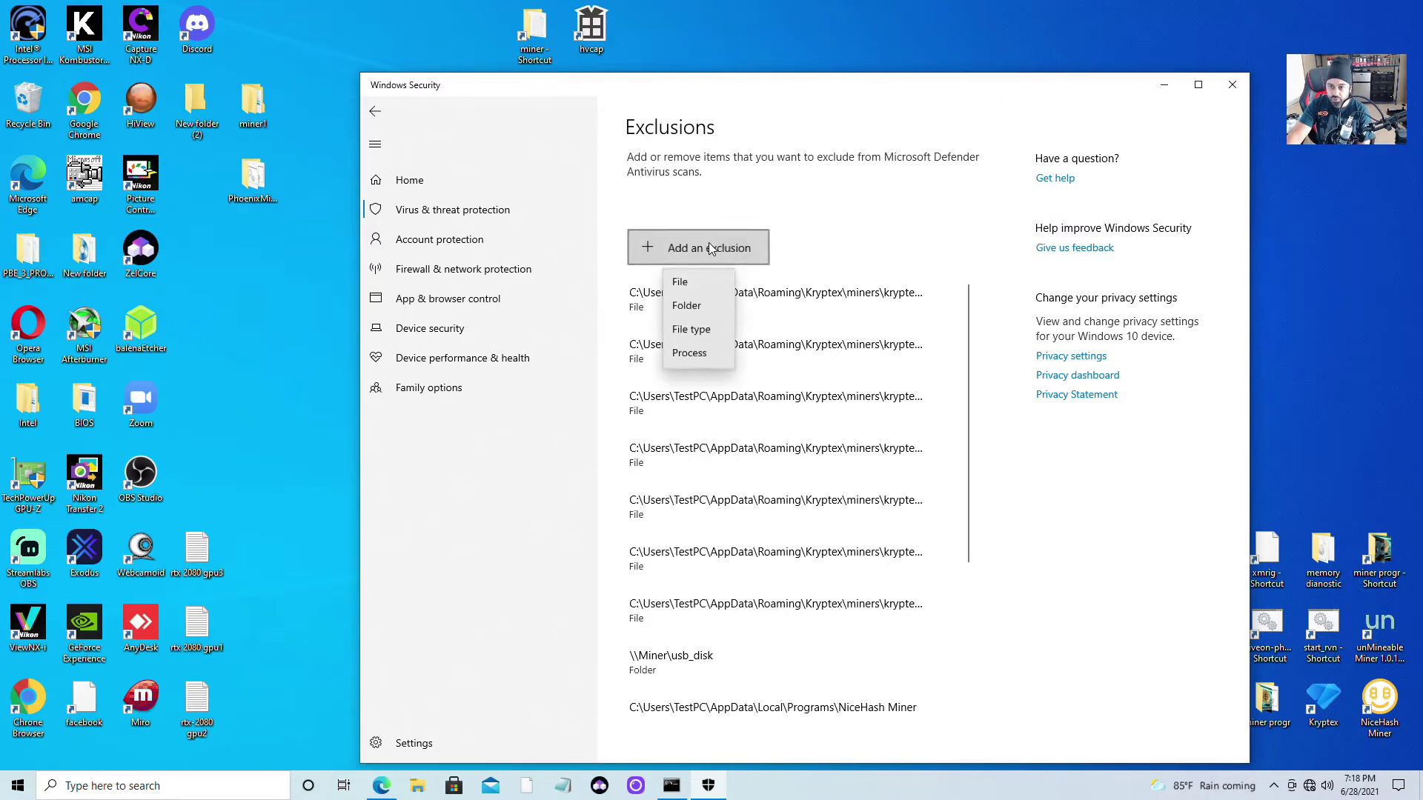
pyautogui.click(686, 308)
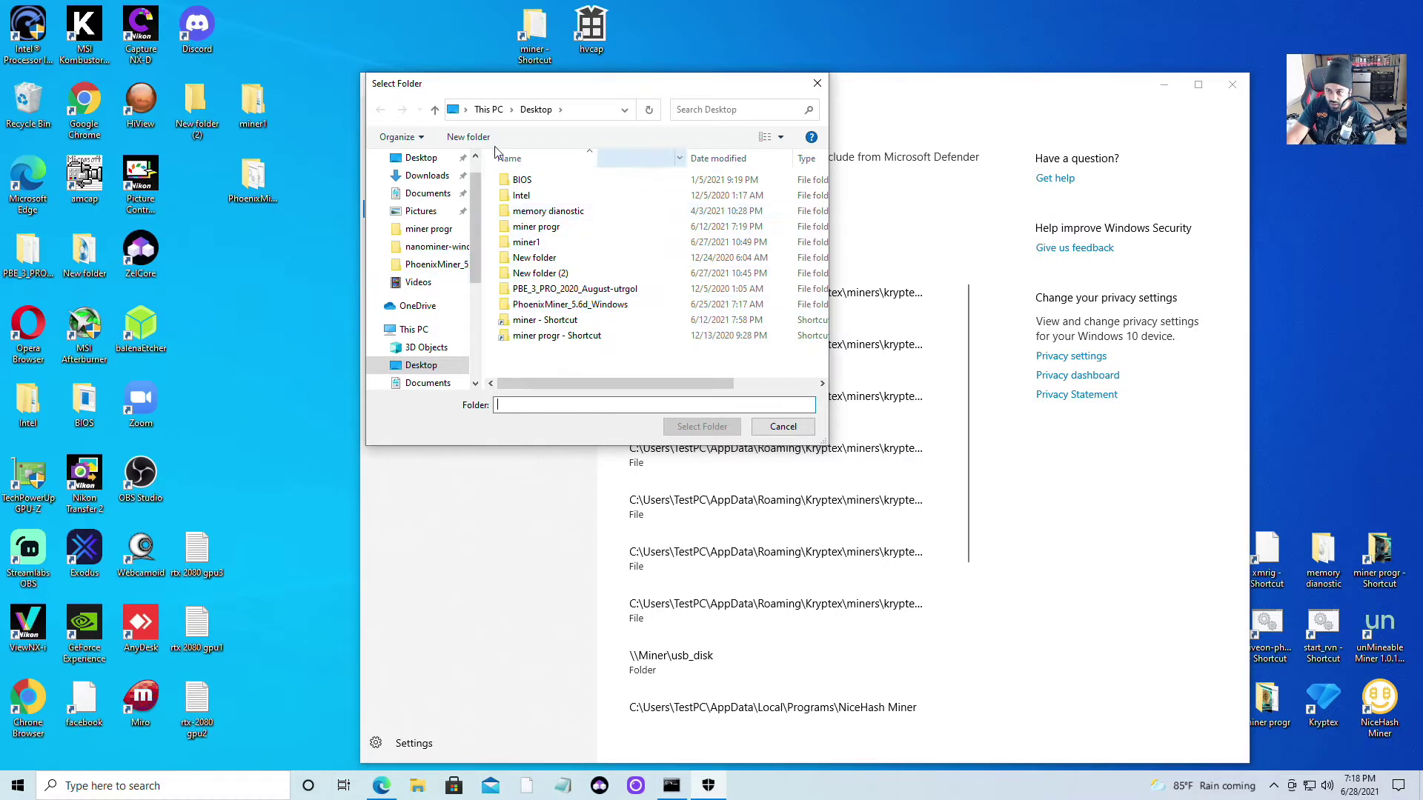
pyautogui.click(426, 176)
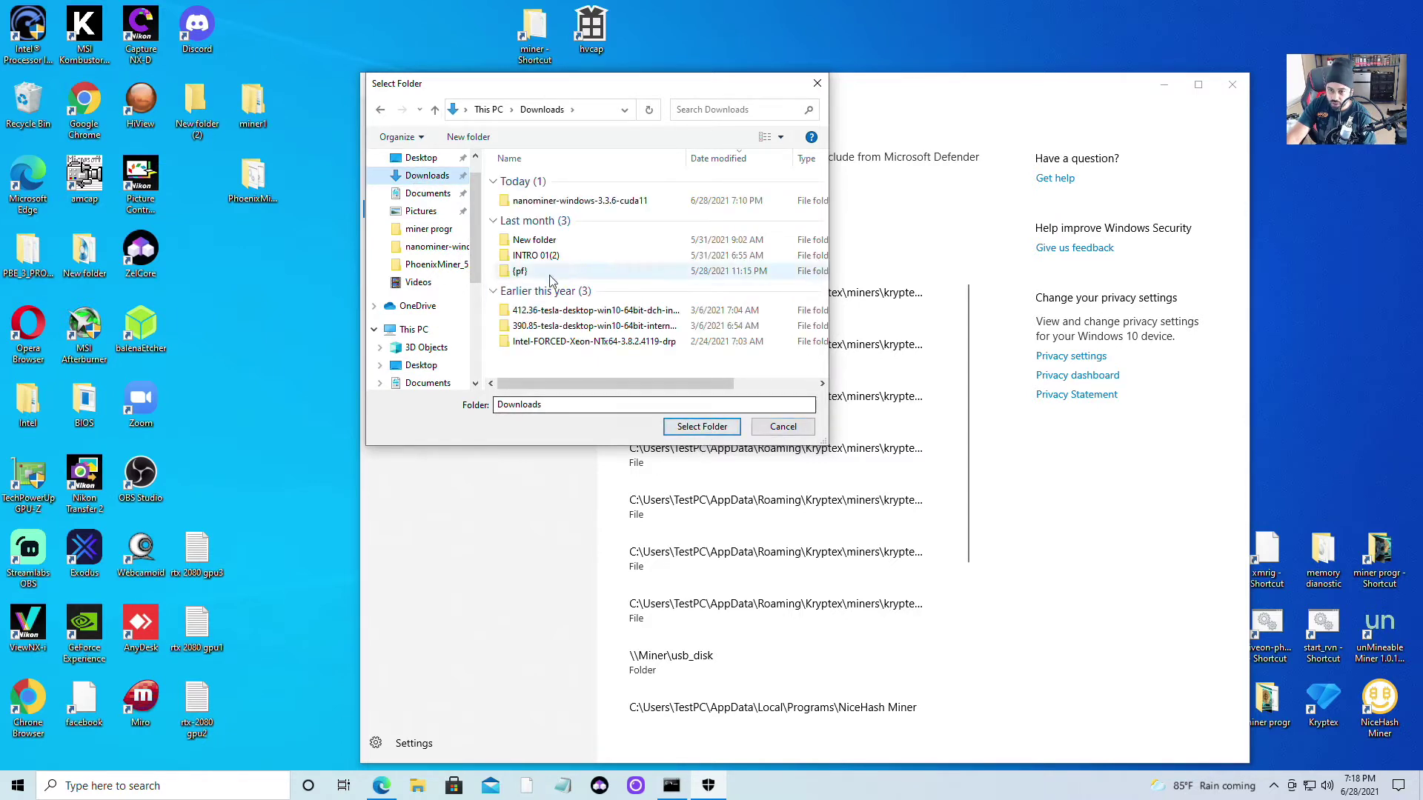
pyautogui.click(781, 429)
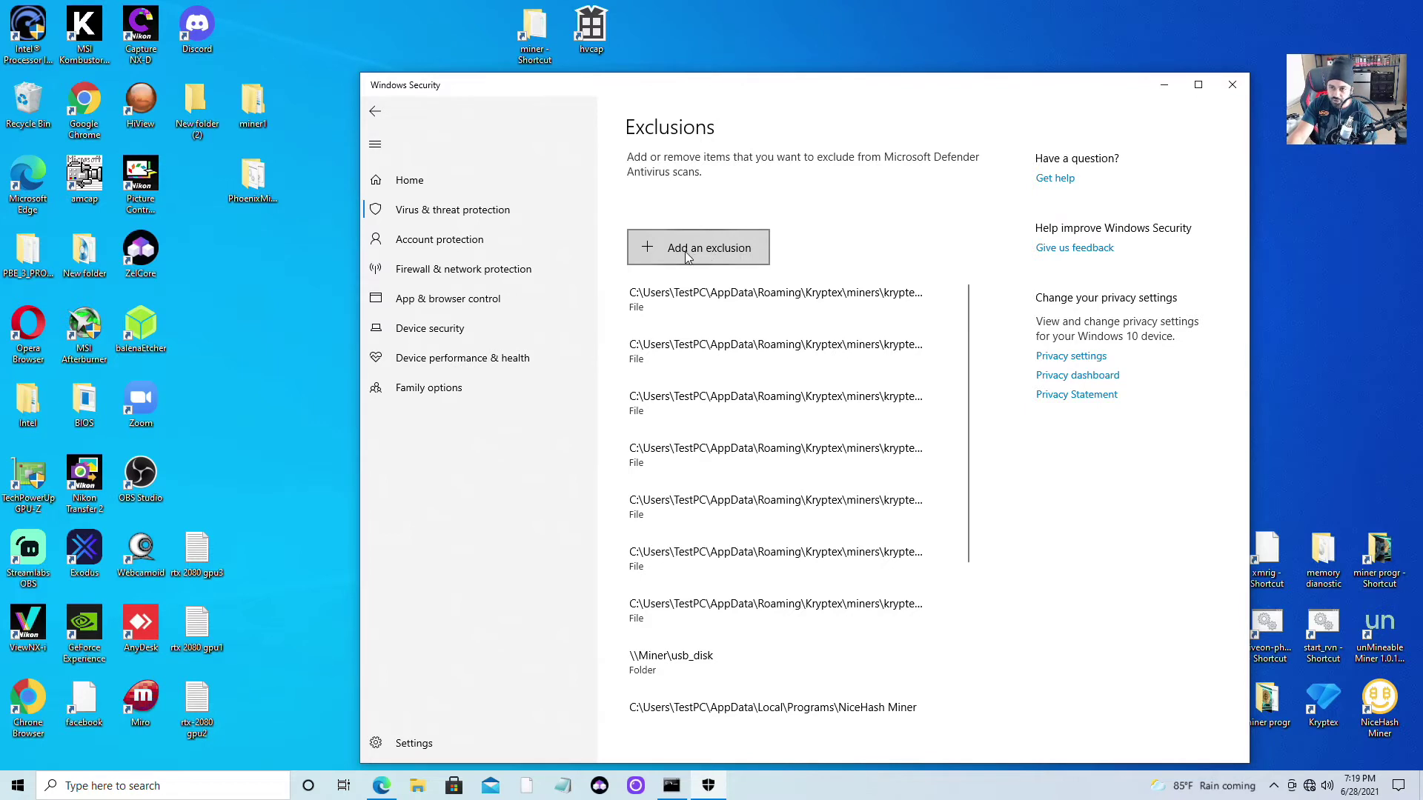
pyautogui.click(683, 255)
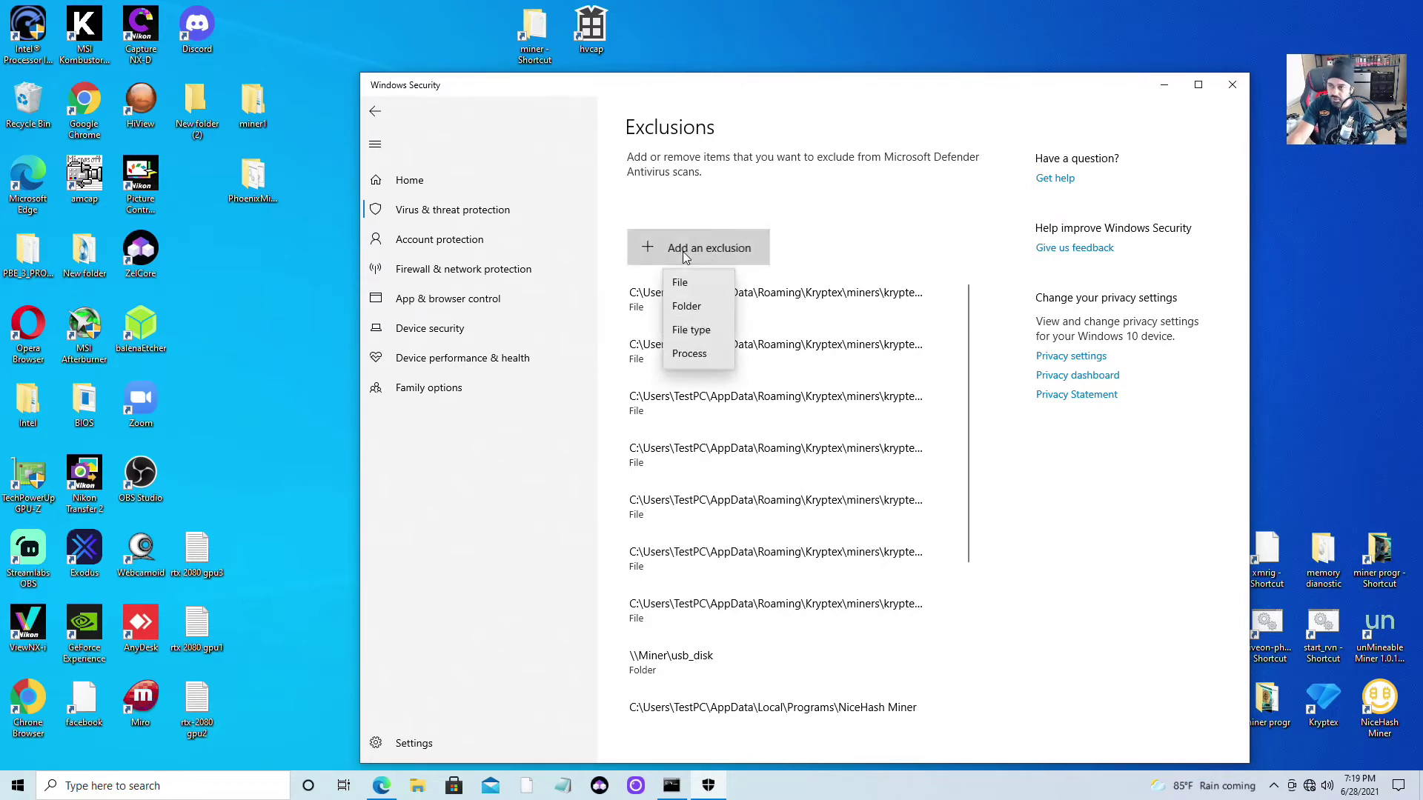
pyautogui.click(692, 311)
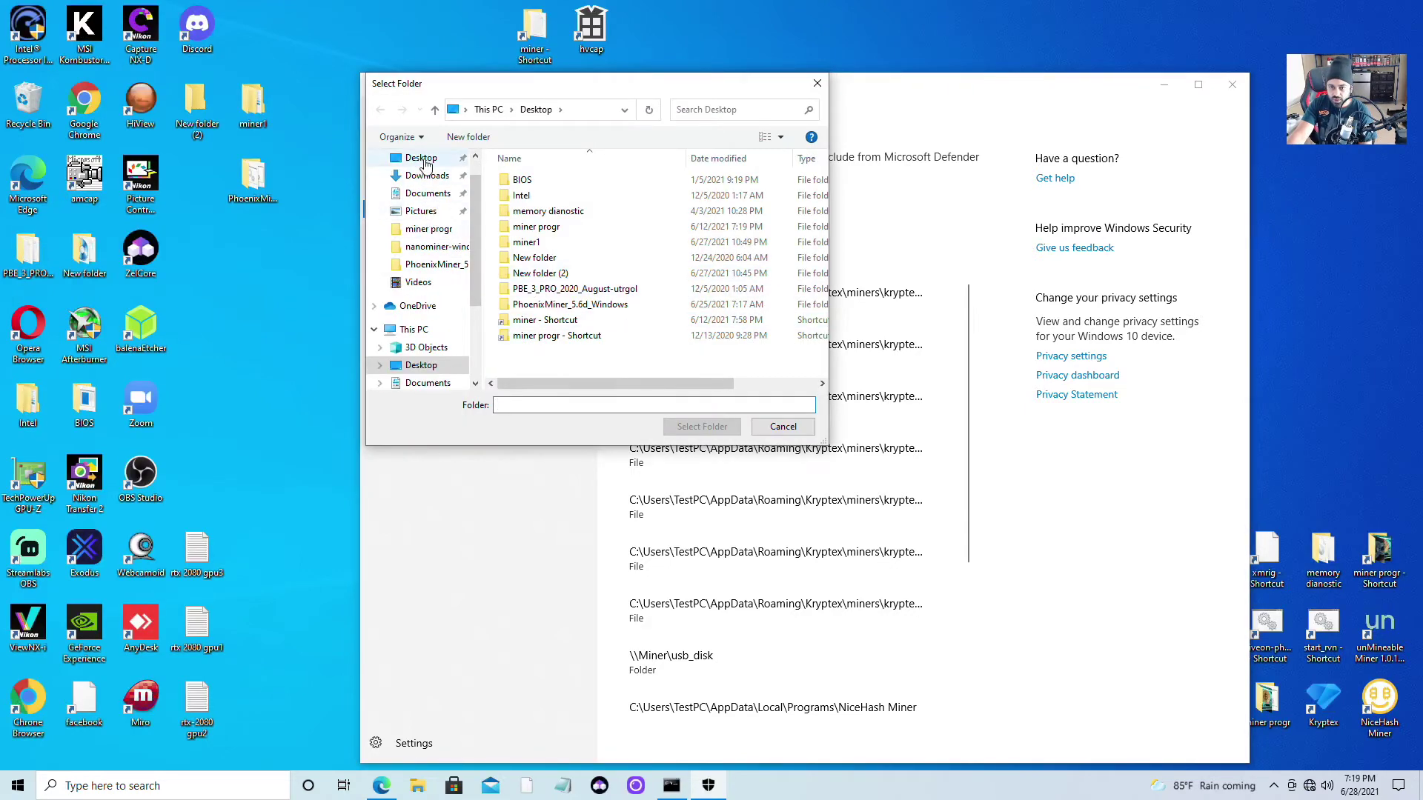
pyautogui.click(424, 158)
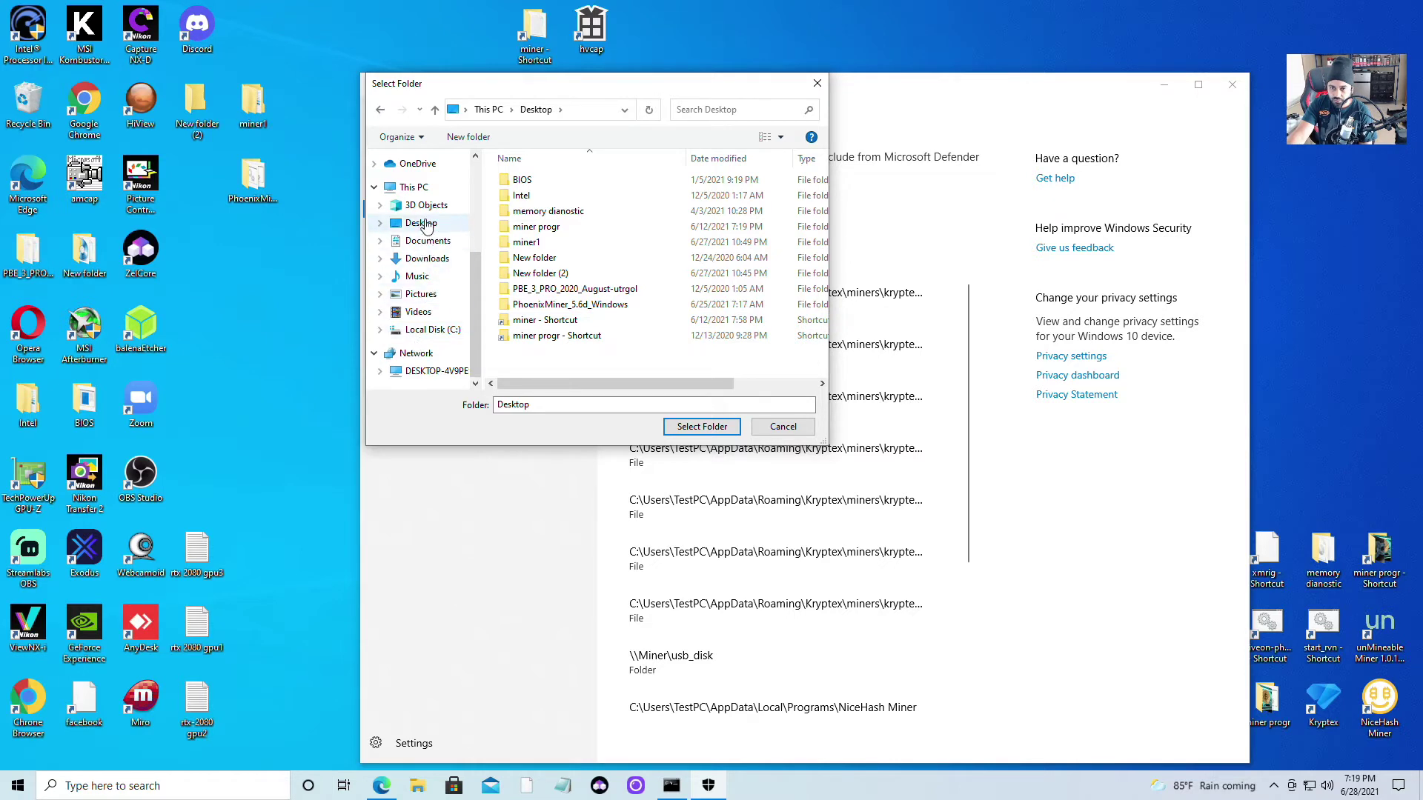
pyautogui.click(418, 222)
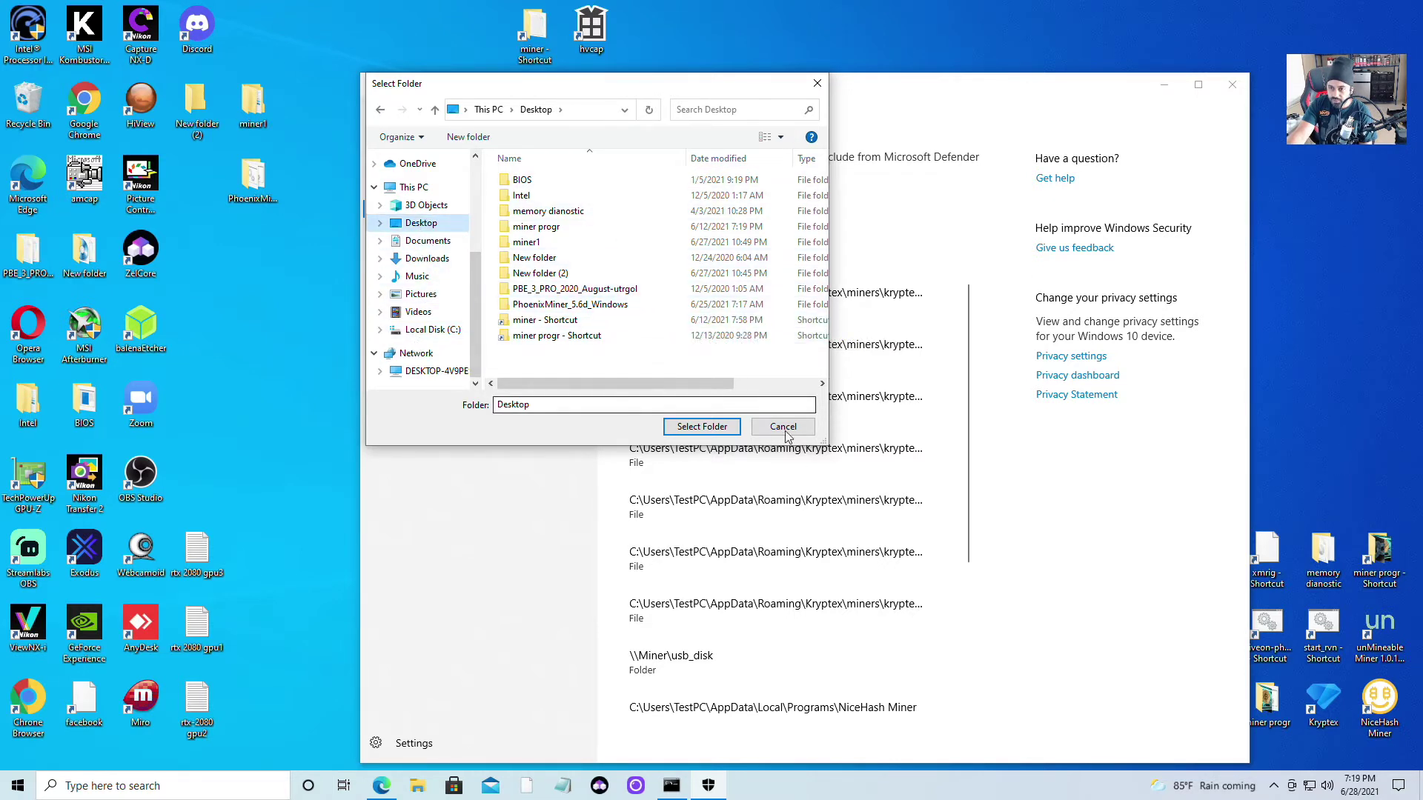
pyautogui.moveTo(824, 439); pyautogui.dragTo(1011, 493)
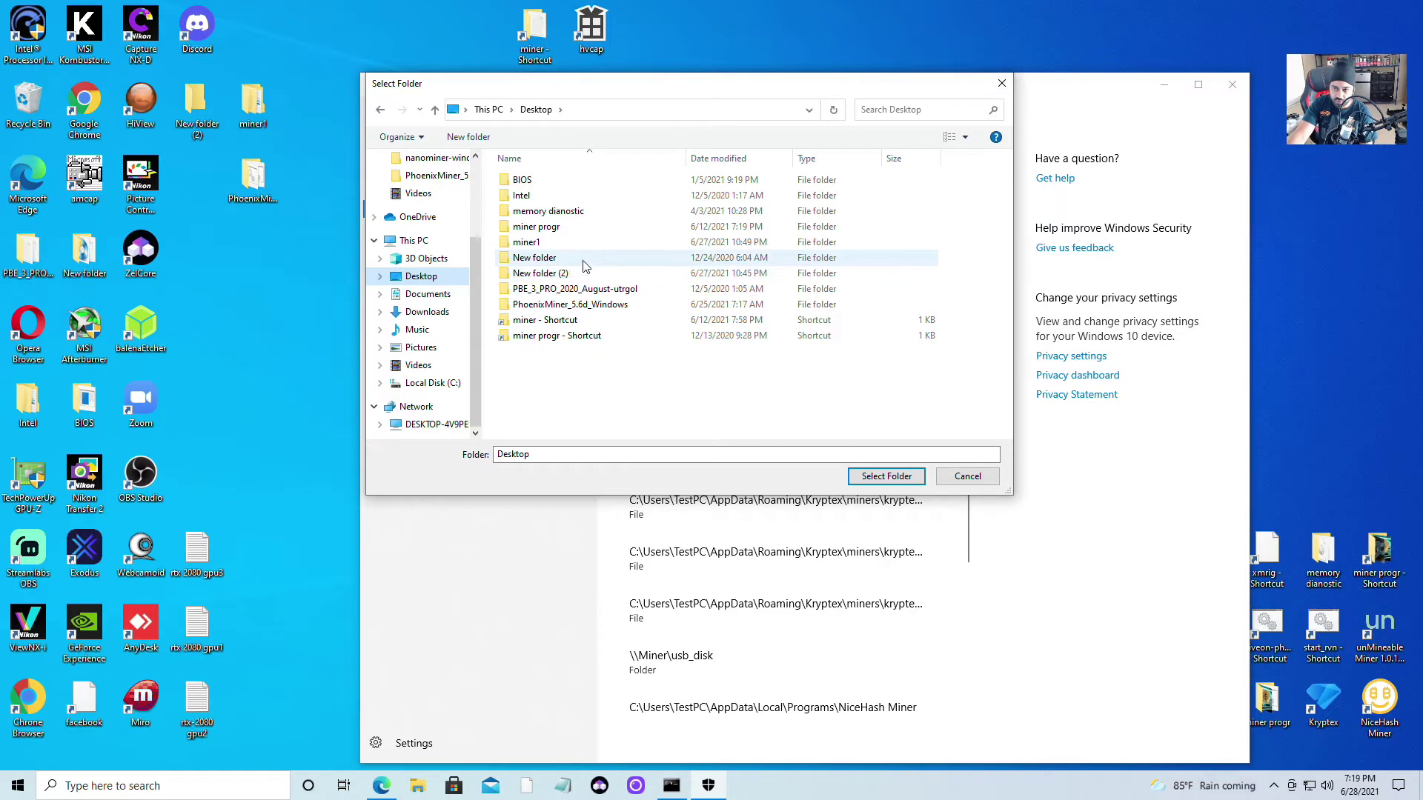
pyautogui.rightClick(538, 359)
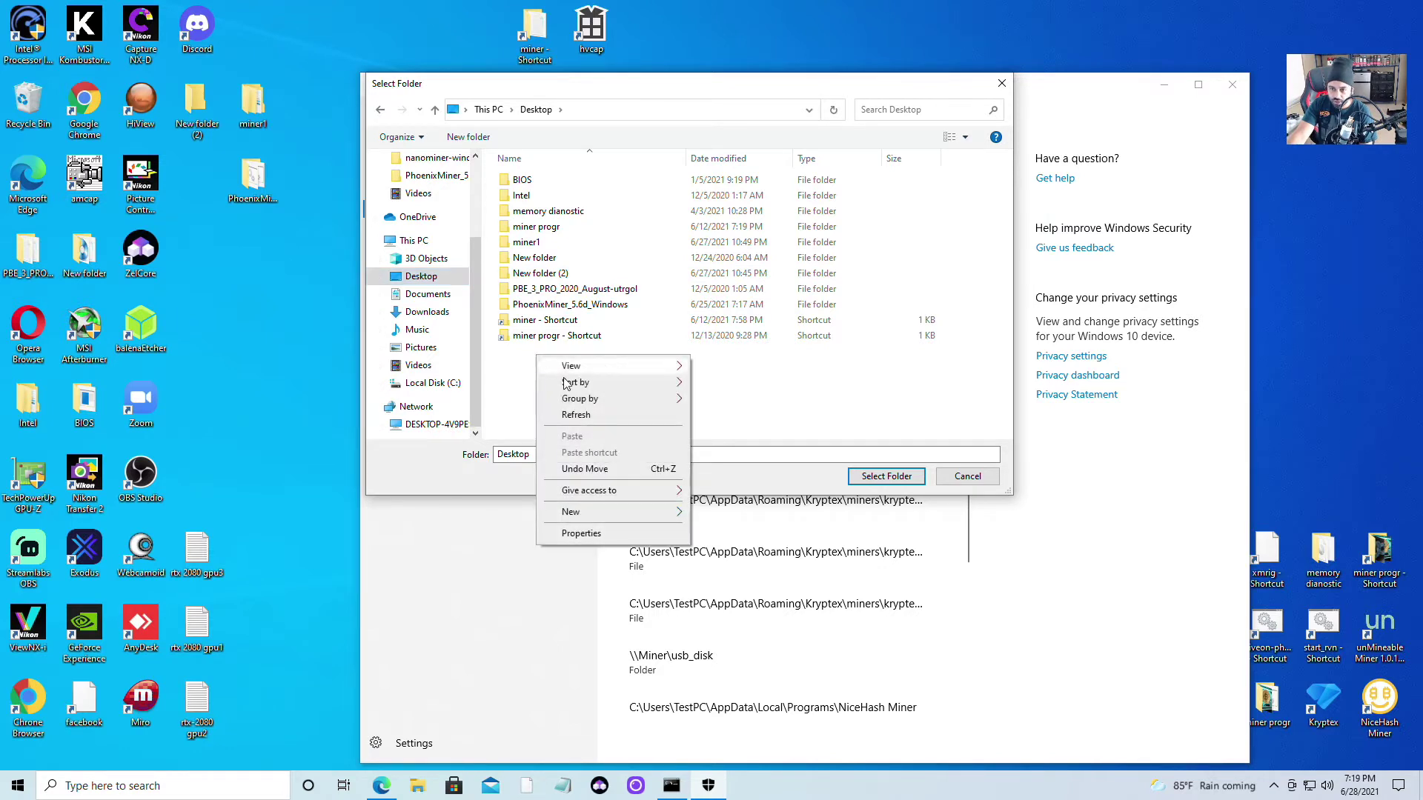
pyautogui.moveTo(649, 511)
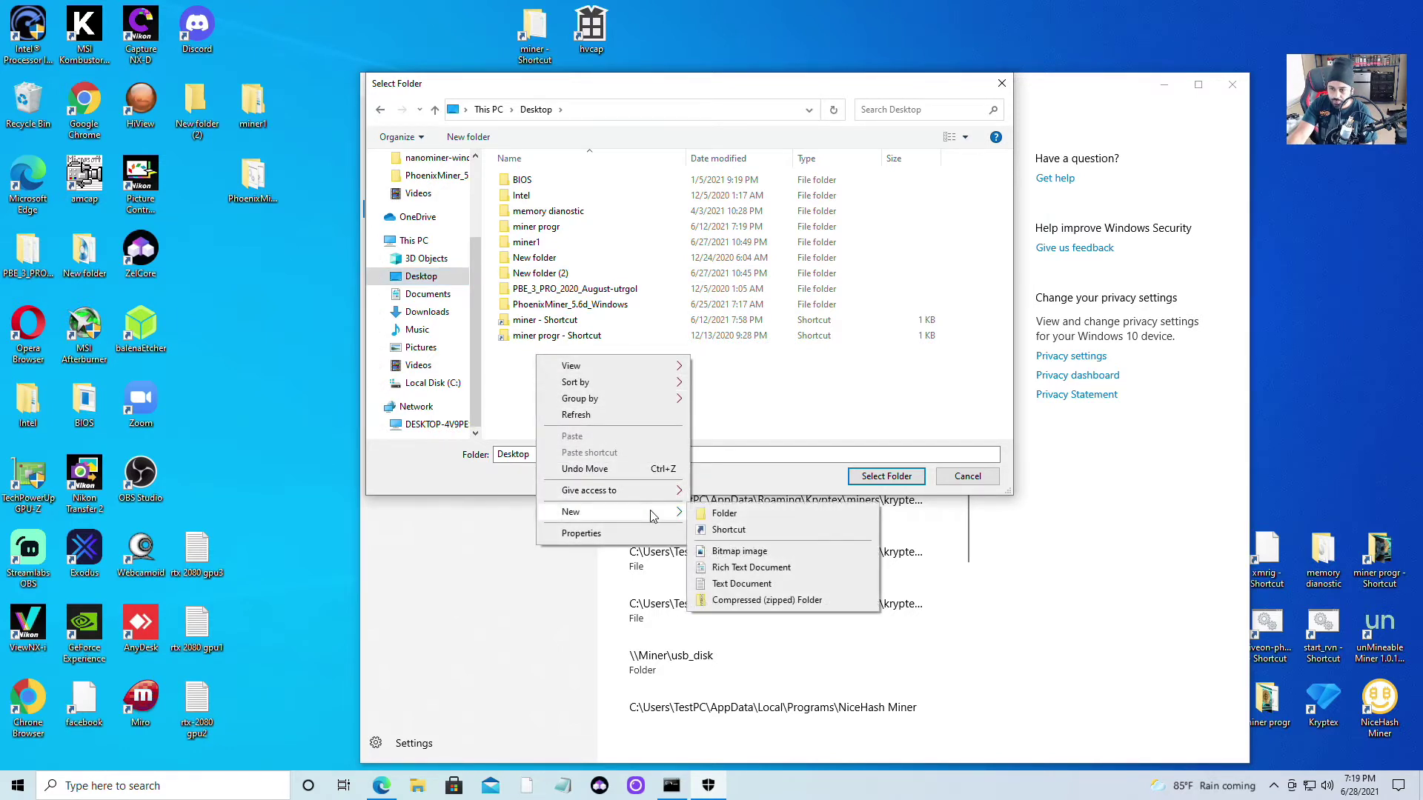
pyautogui.click(755, 400)
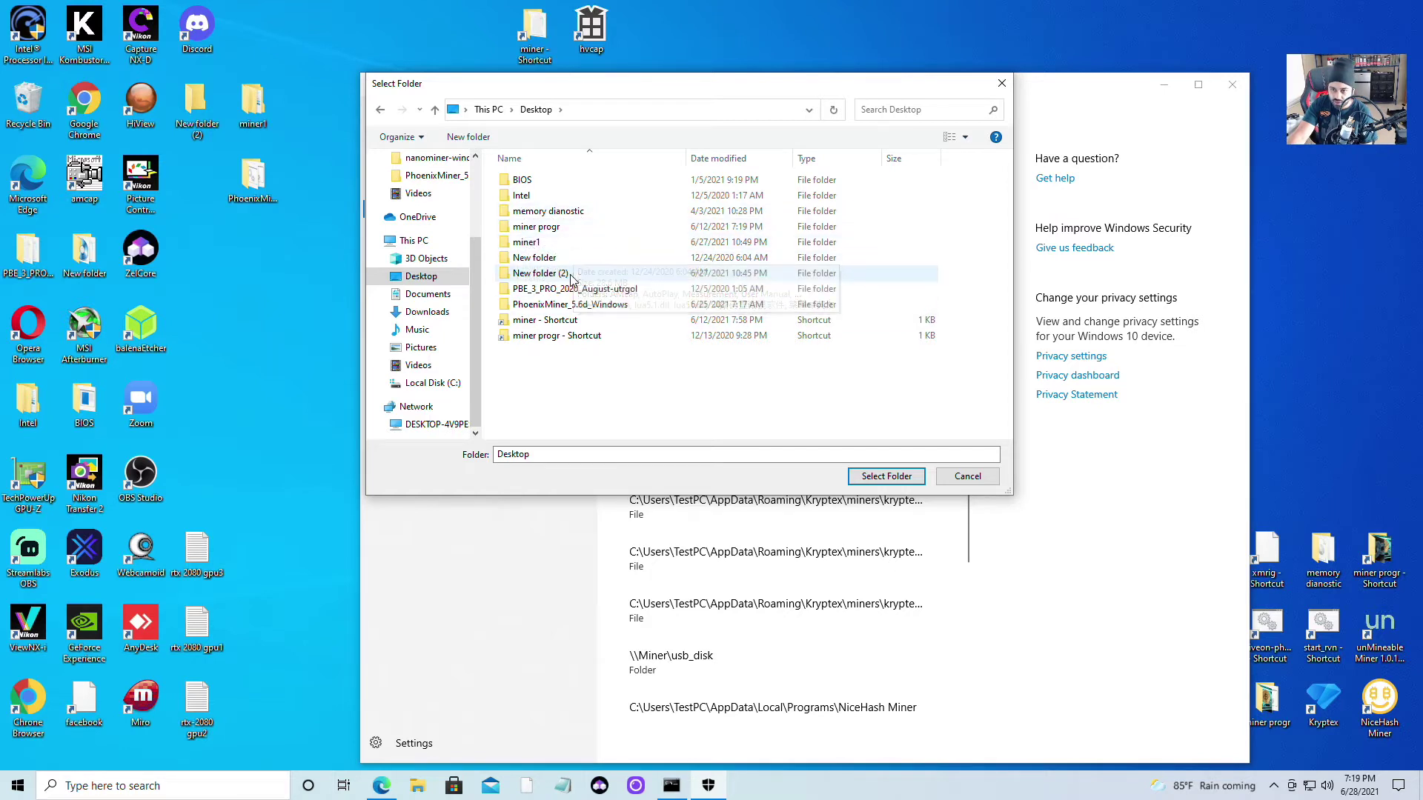
pyautogui.click(541, 273)
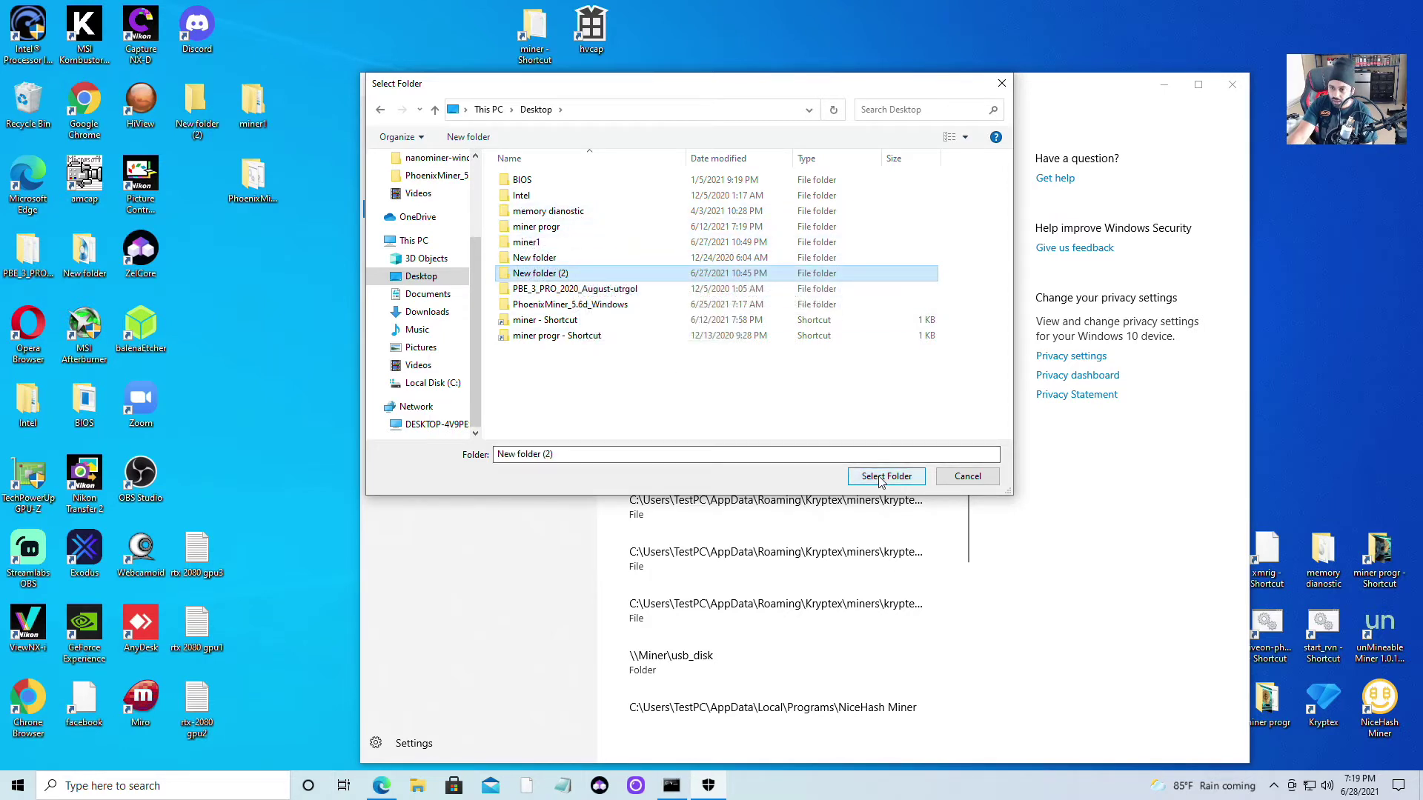
pyautogui.click(965, 476)
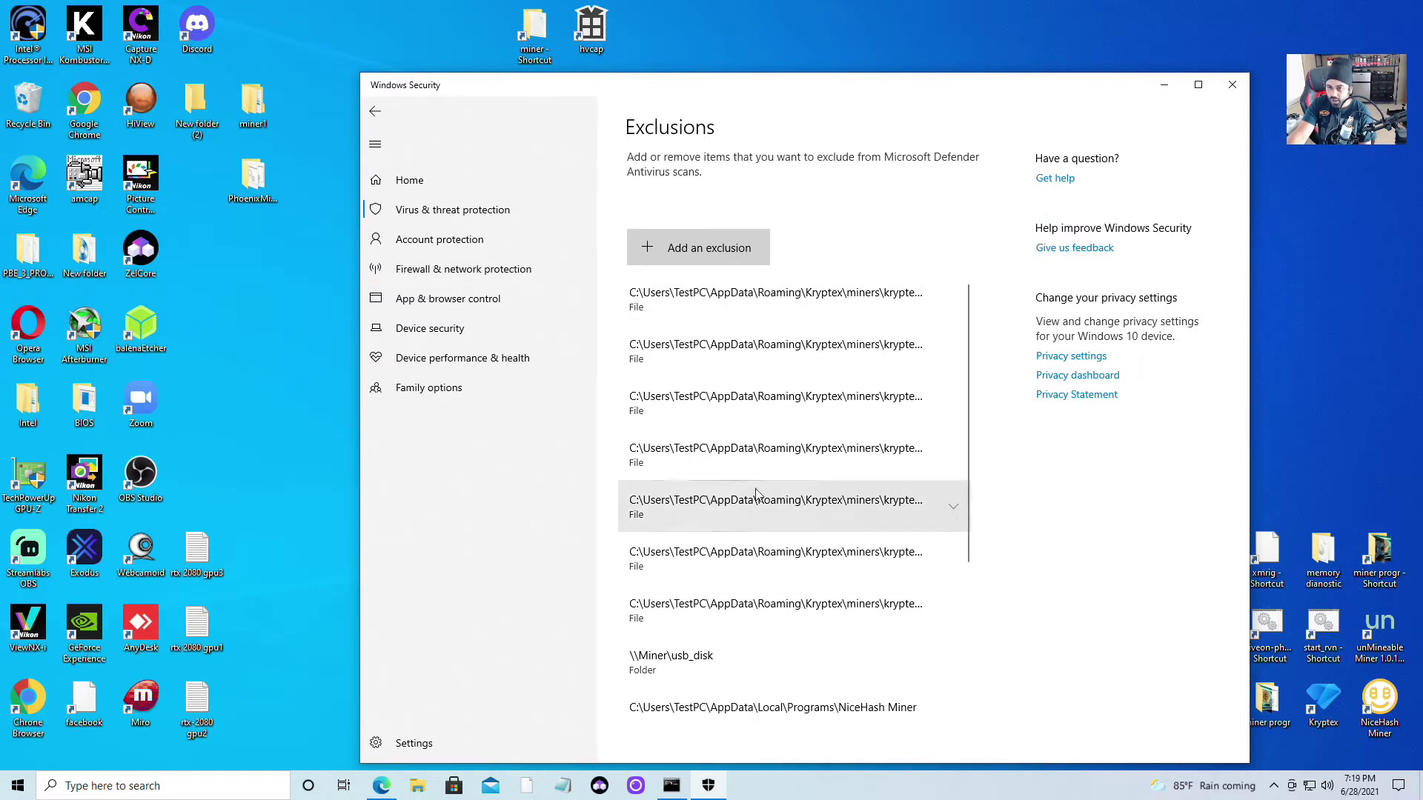
pyautogui.click(1232, 85)
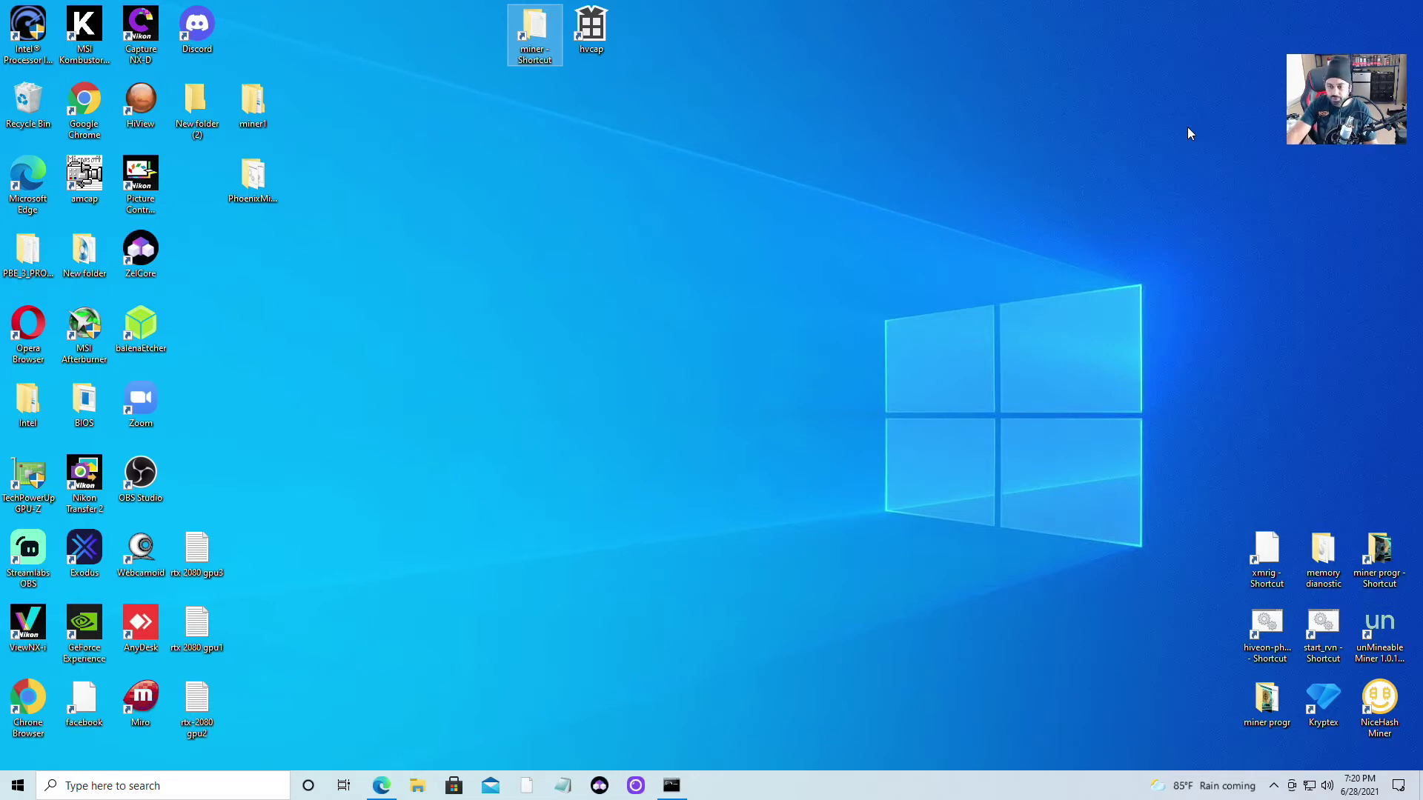
# Download nanominer-windows-3.3.6-cuda11.zip from the GitHub releases page, then minimize Edge
pyautogui.click(384, 793)
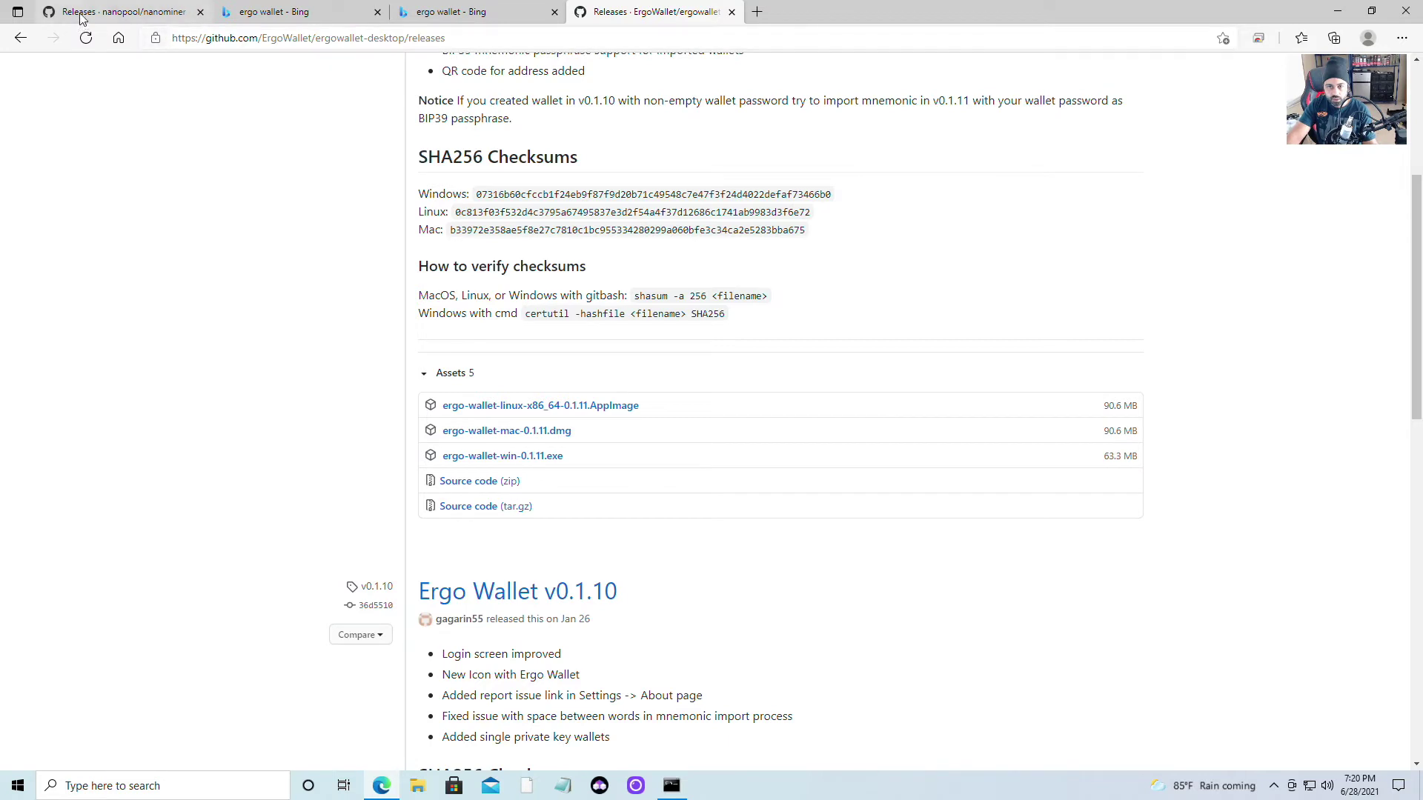
pyautogui.click(118, 15)
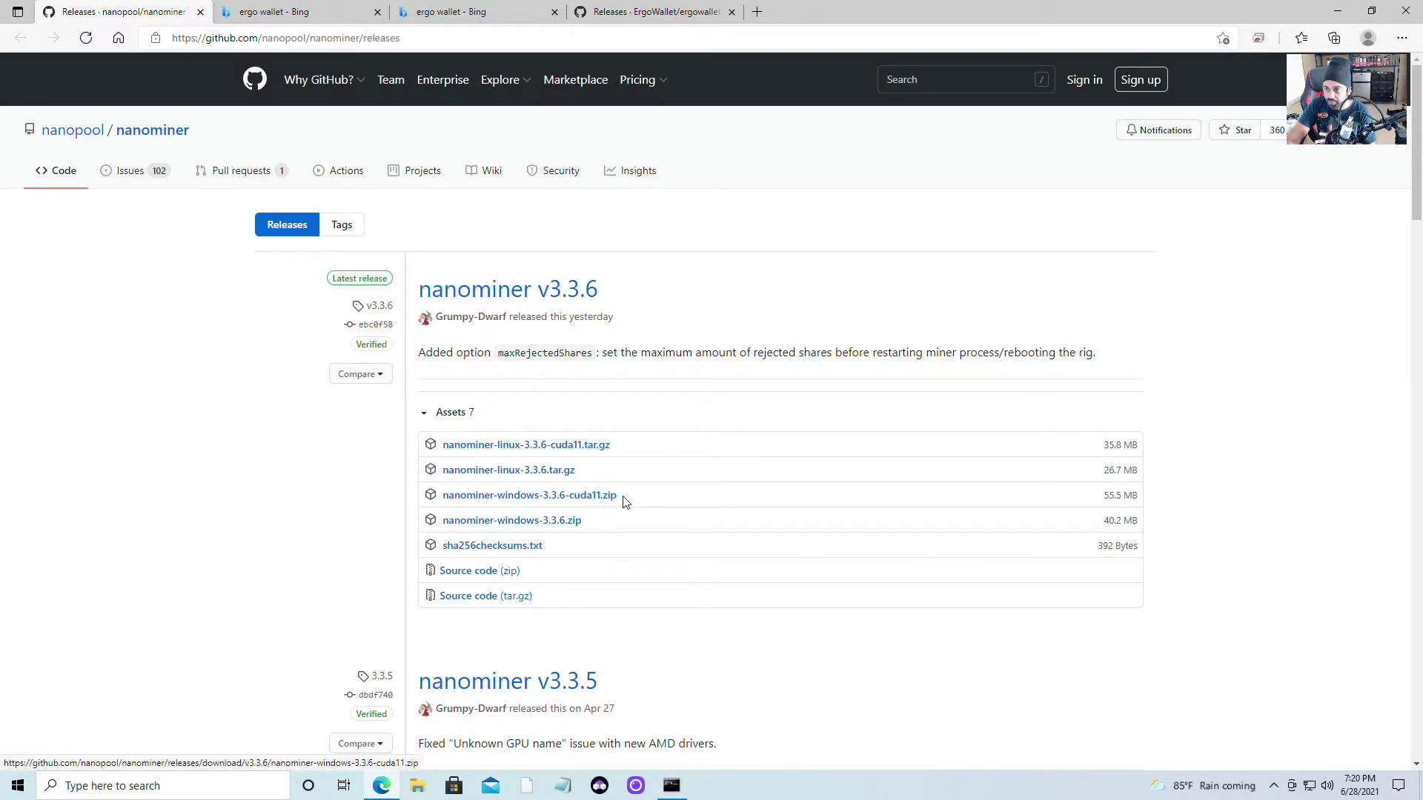
pyautogui.click(492, 497)
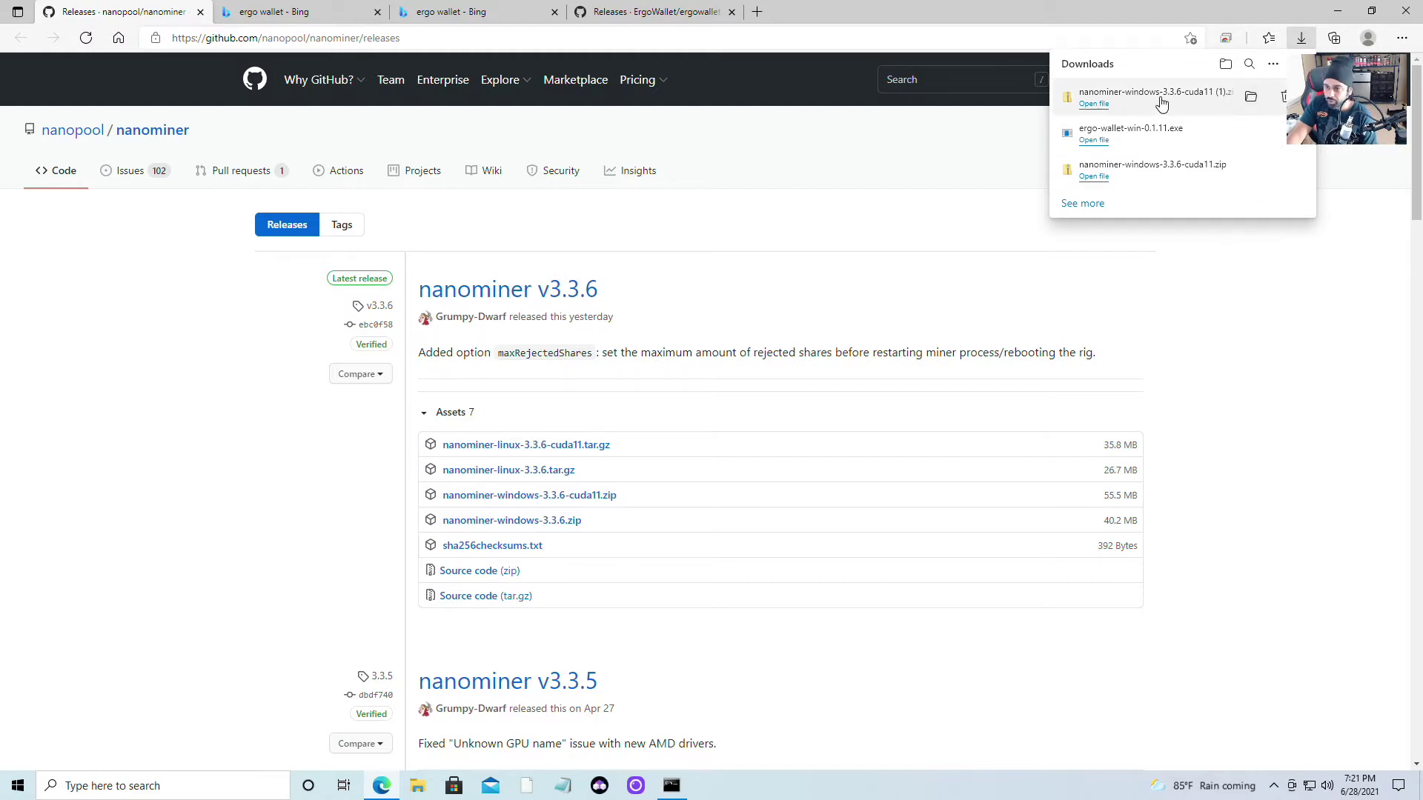
pyautogui.click(1338, 11)
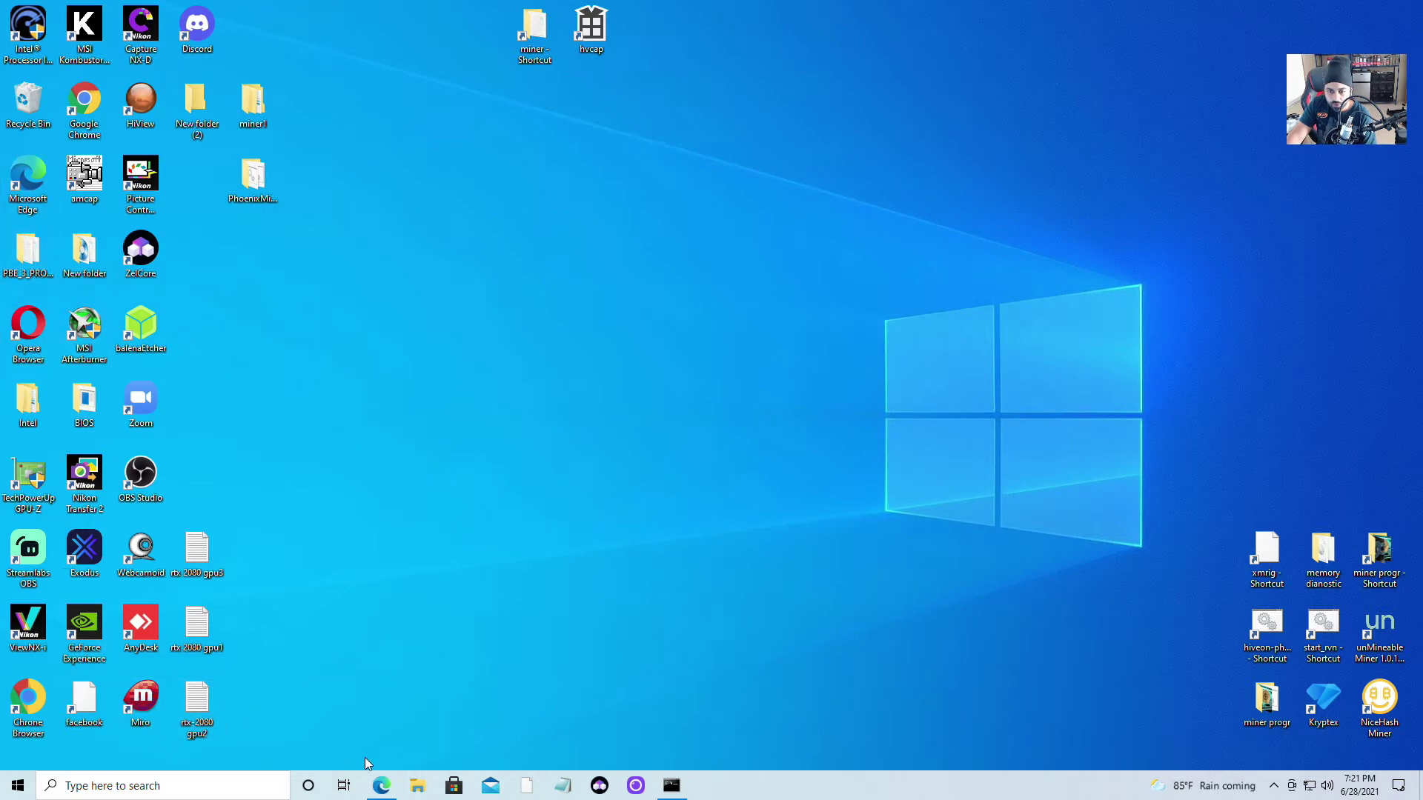
# Start Extract All on nanominer-windows-3.3.6-cuda11 (1).zip in the Downloads folder
pyautogui.click(418, 787)
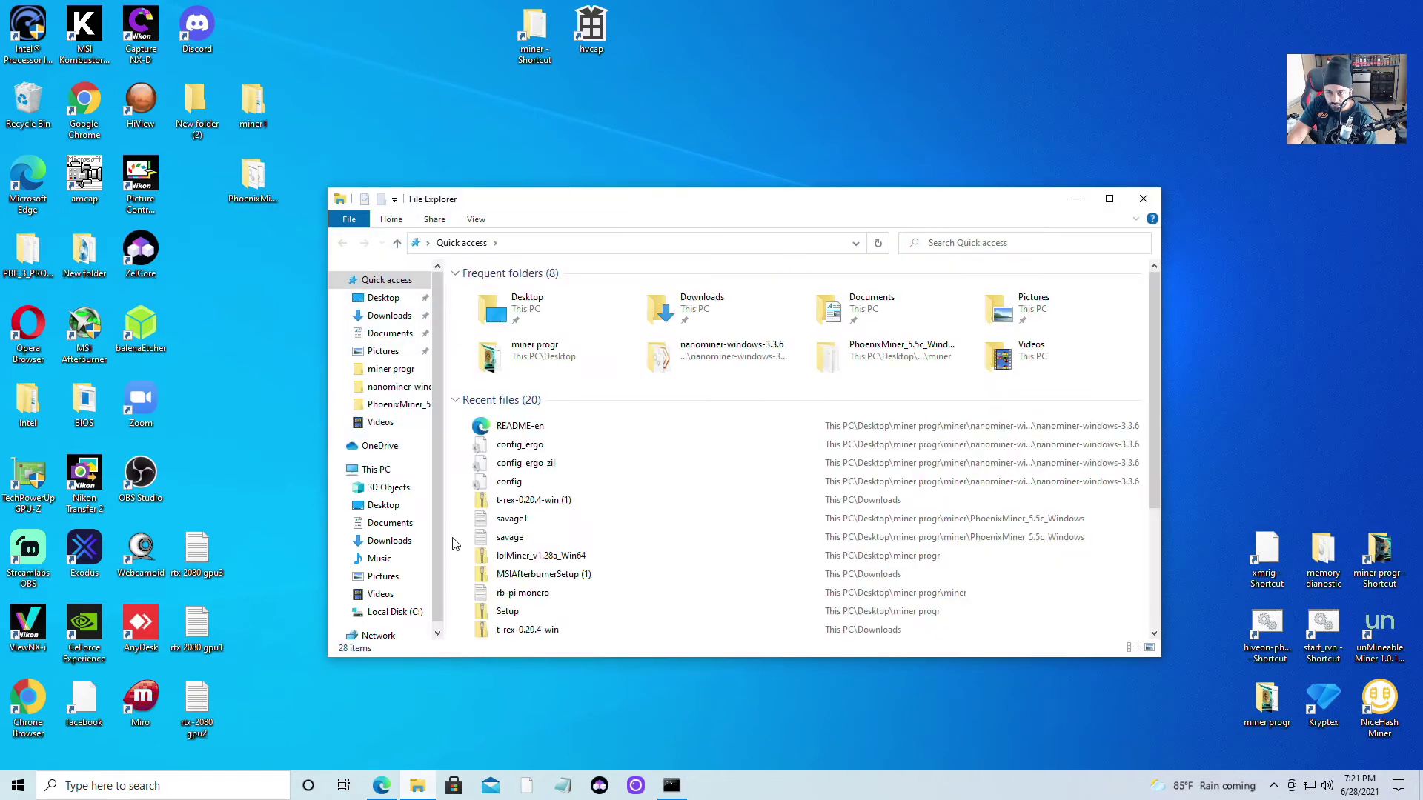
pyautogui.click(390, 316)
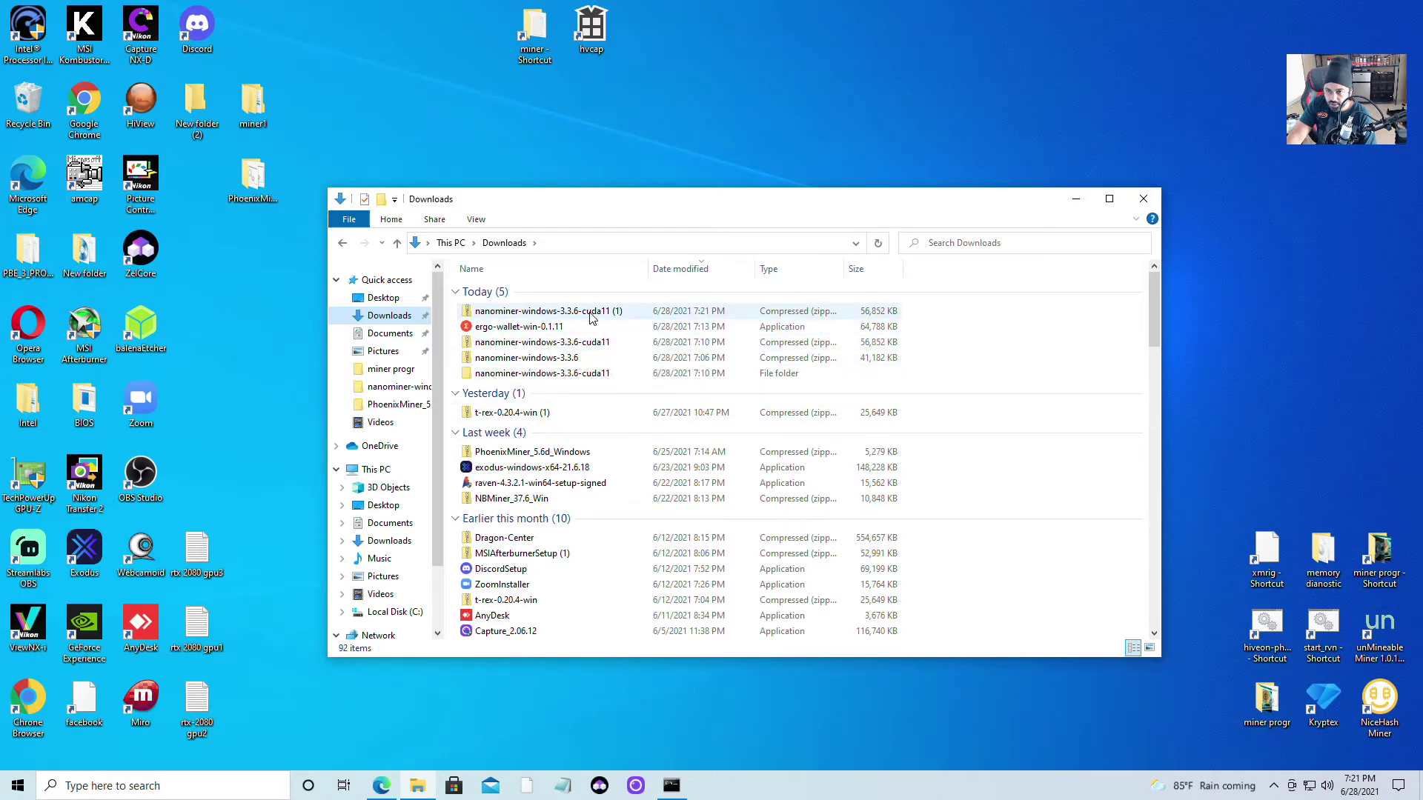
pyautogui.rightClick(552, 317)
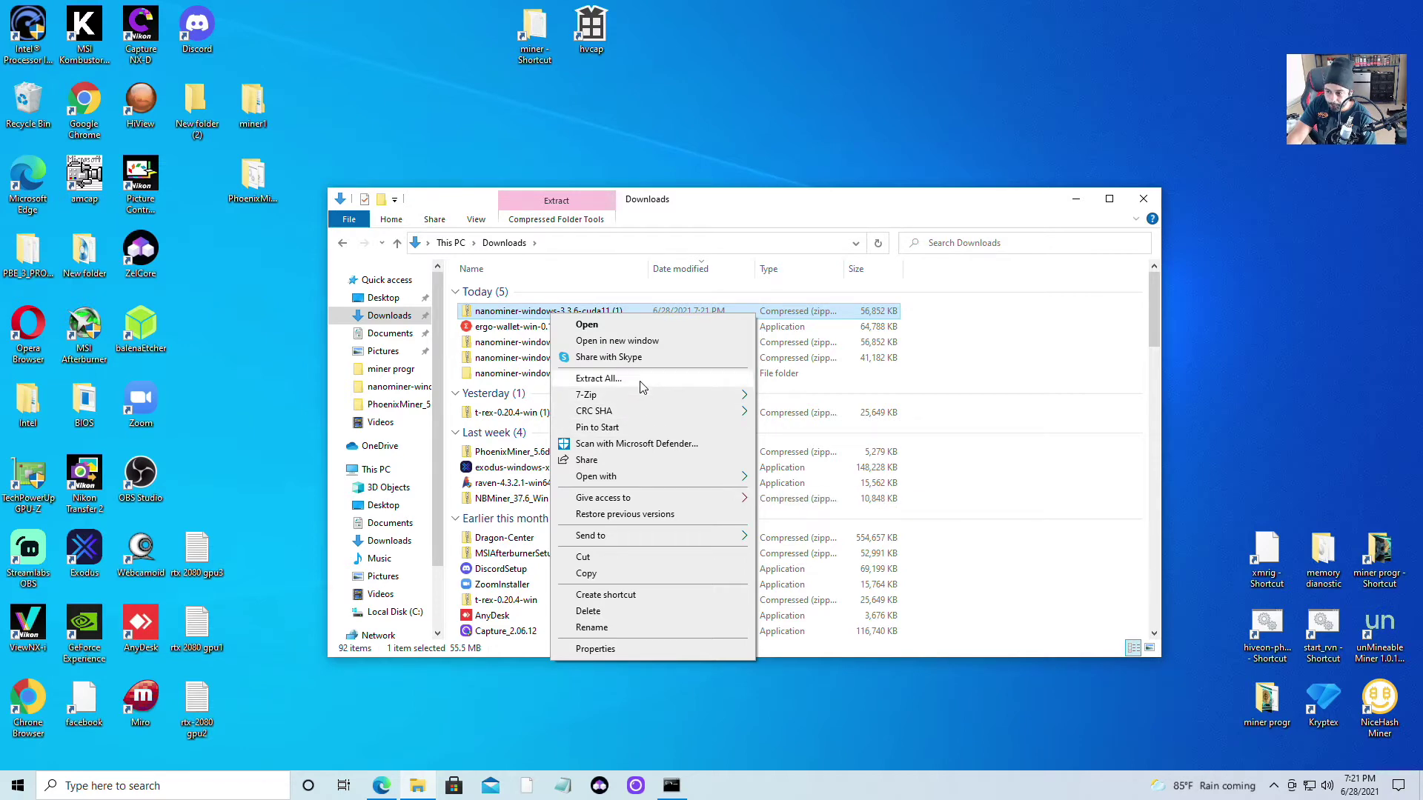
pyautogui.click(641, 382)
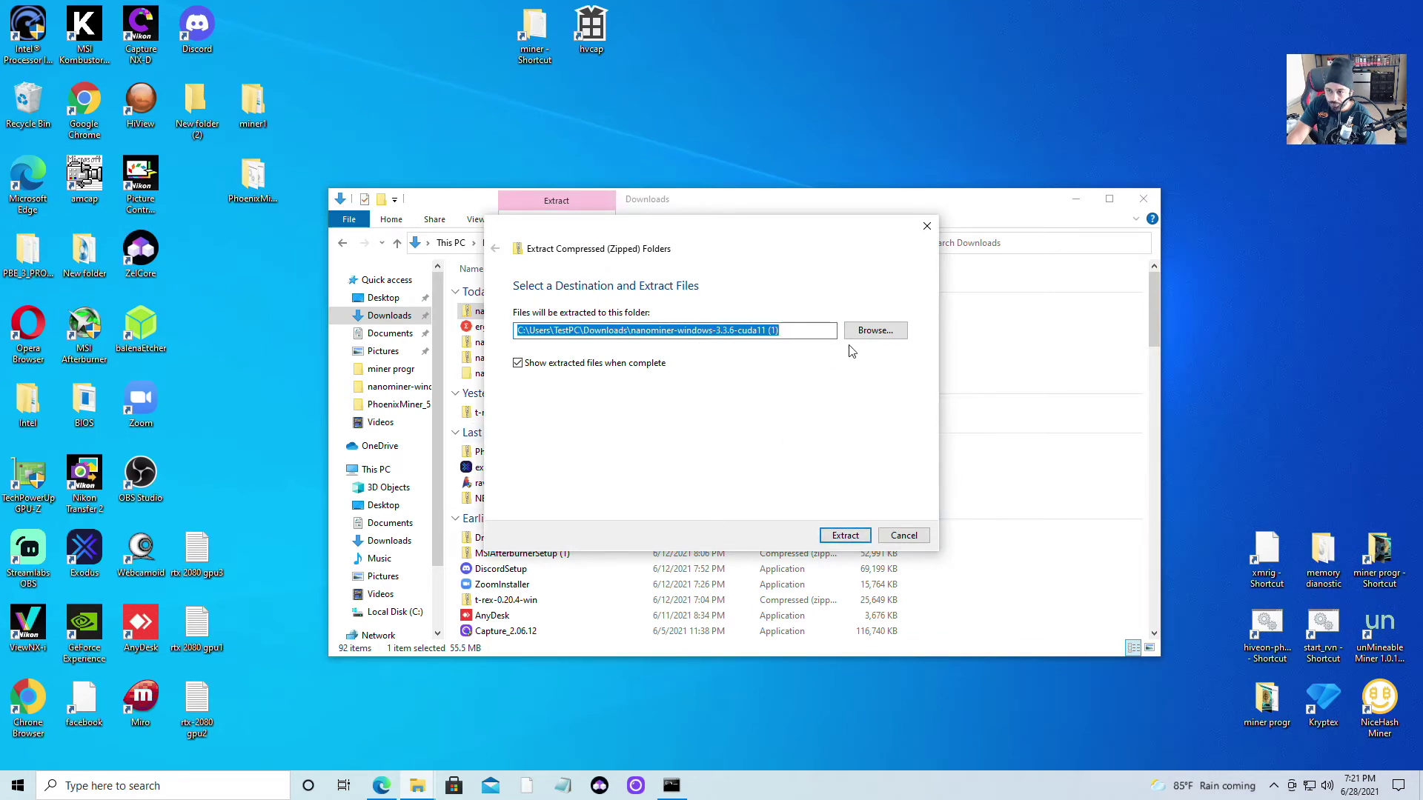
# Extract the cuda11 archive into Desktop\New folder
pyautogui.click(868, 333)
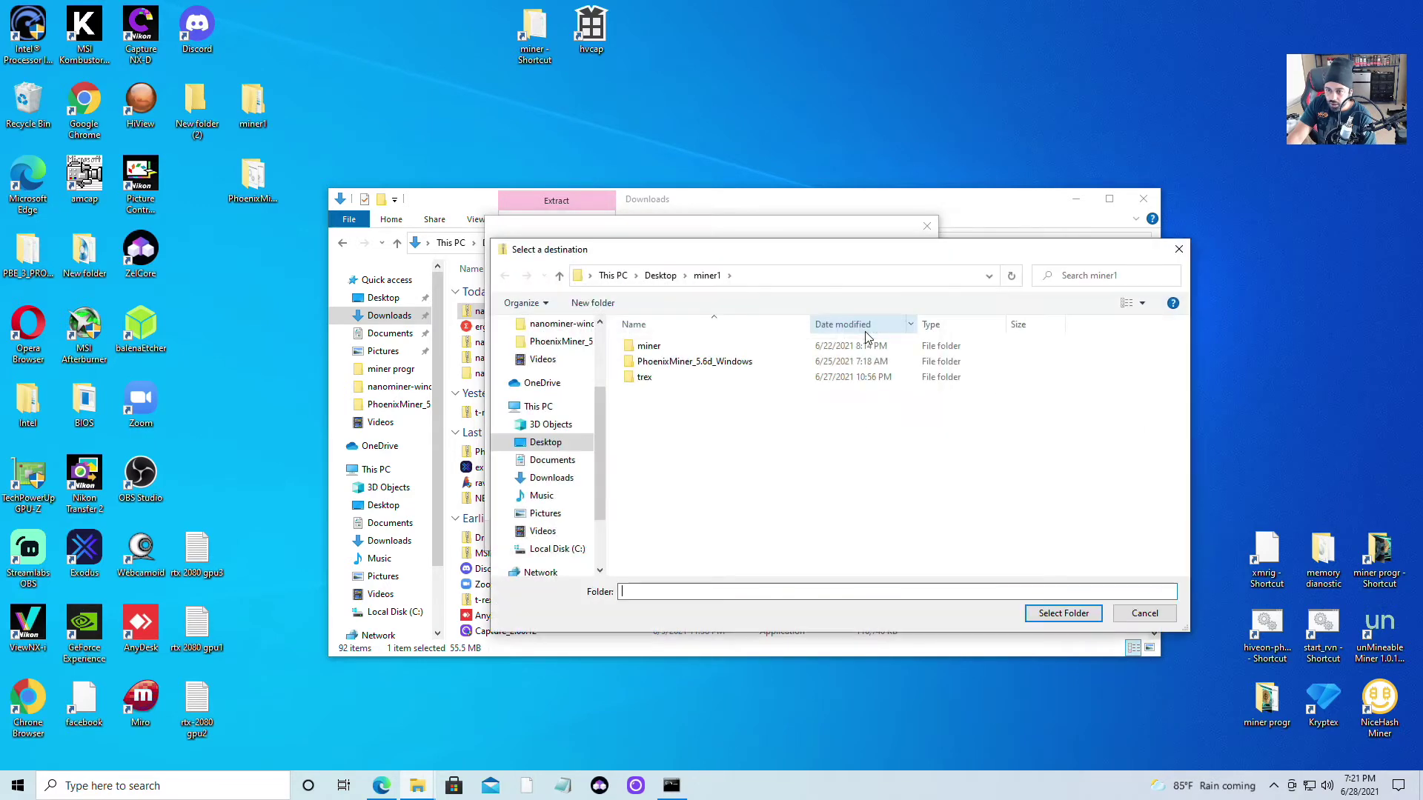
pyautogui.click(550, 440)
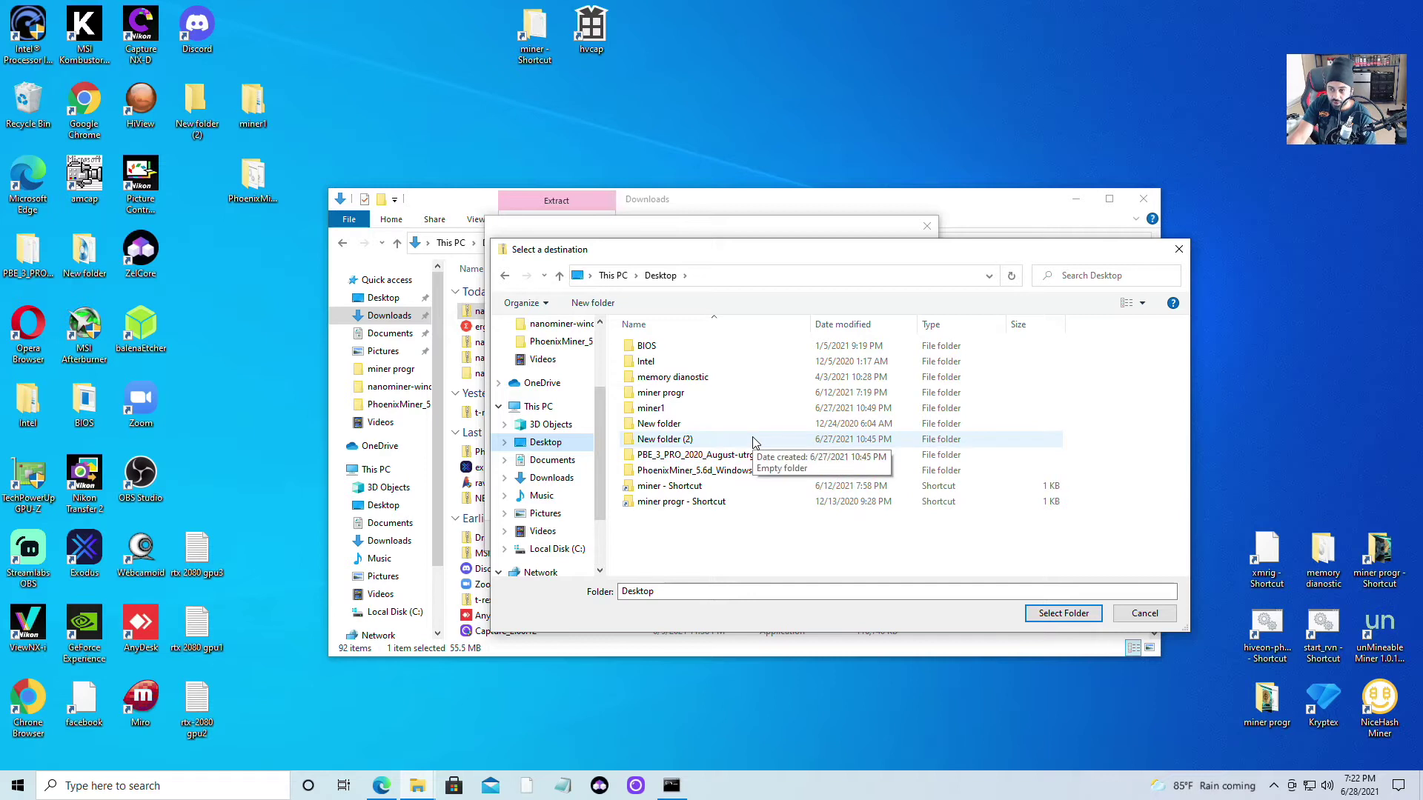
pyautogui.click(683, 426)
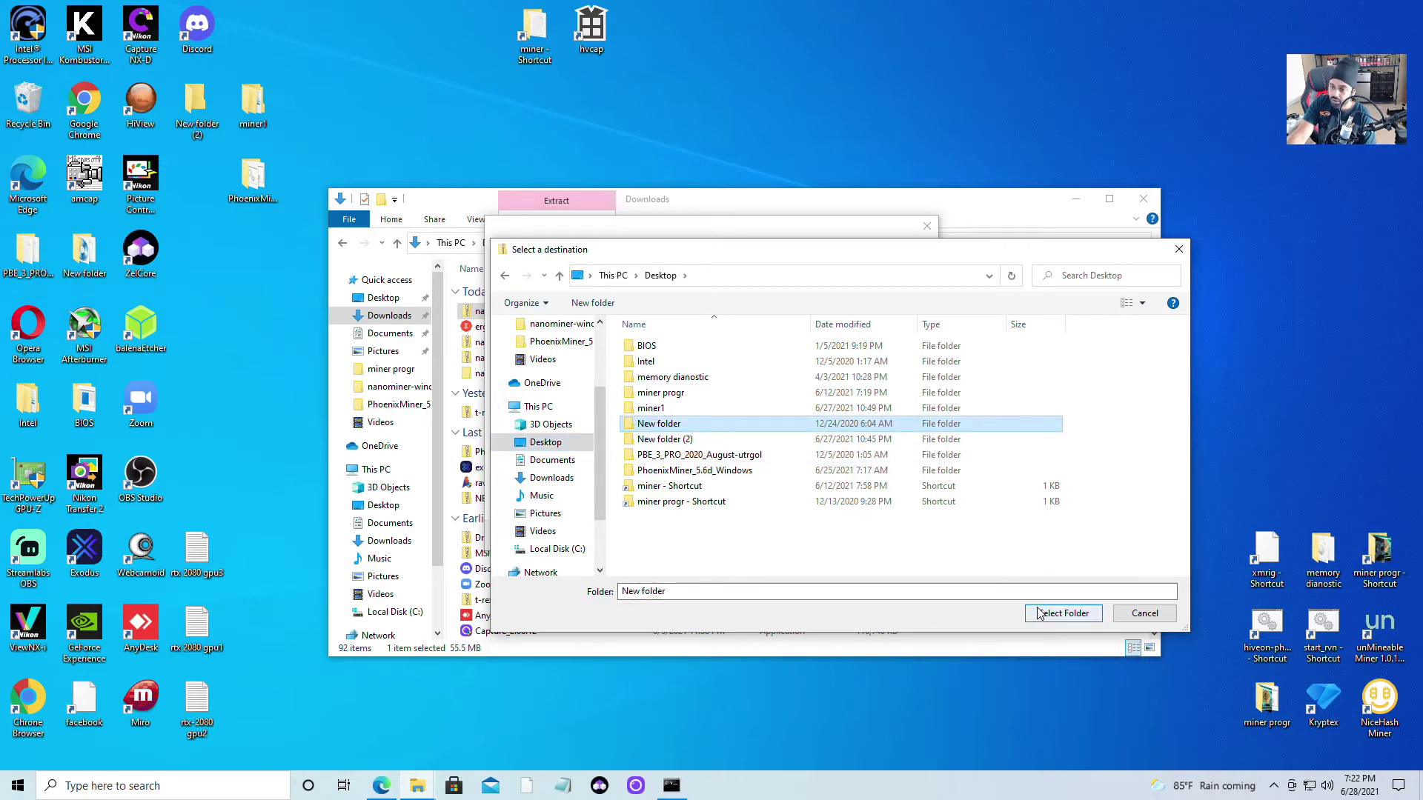
pyautogui.click(1040, 614)
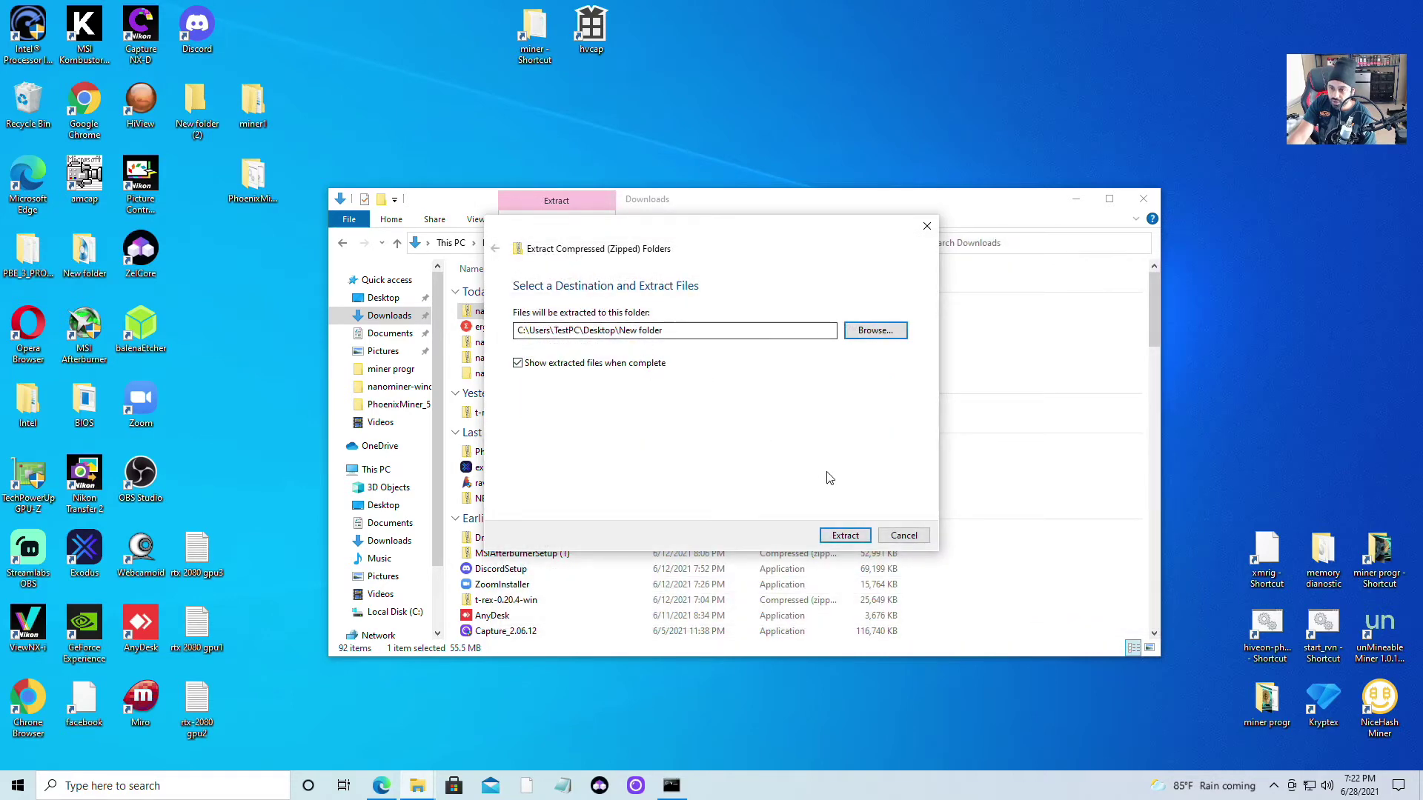
pyautogui.click(845, 537)
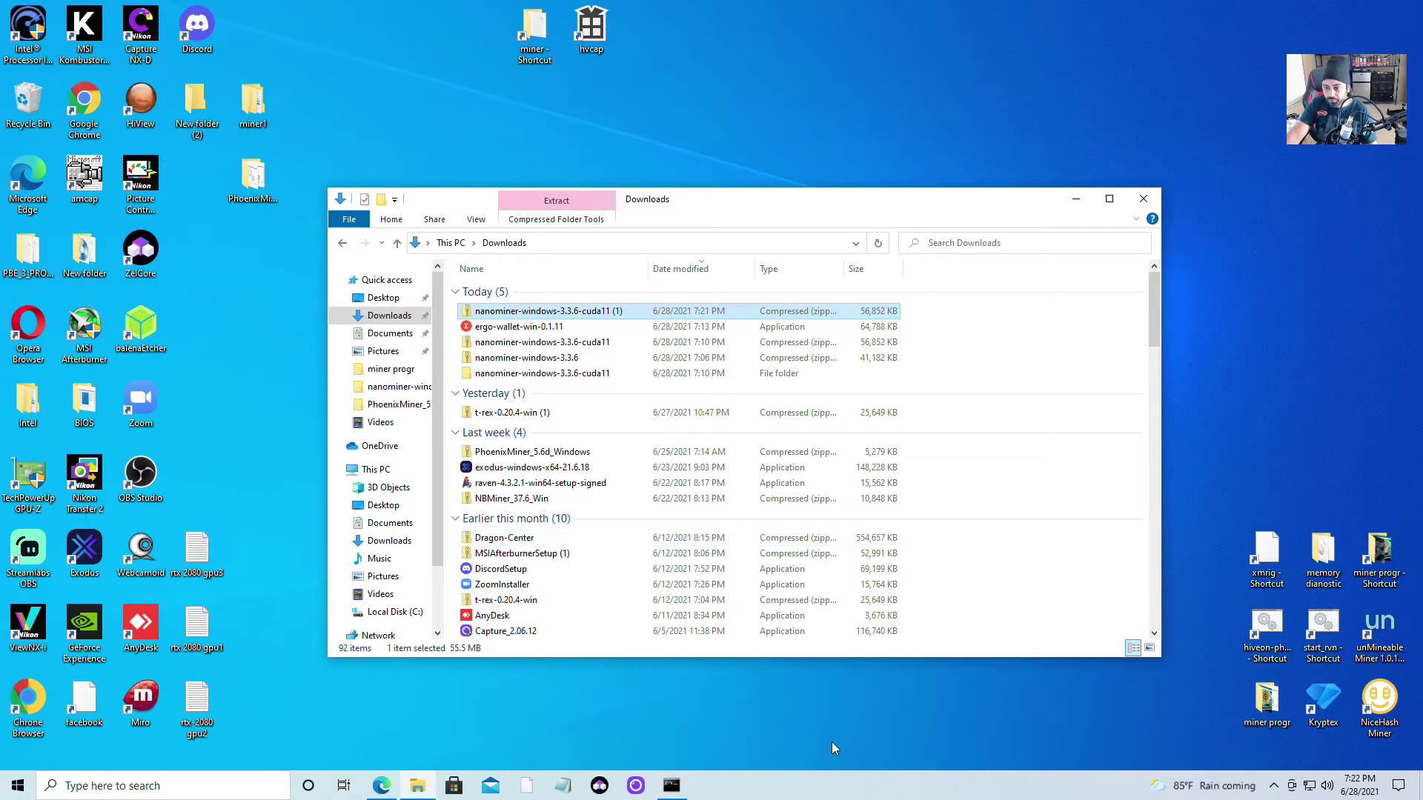
# Look over both 'ergo wallet' Bing result tabs, then switch to the ErgoWallet releases page
pyautogui.click(380, 788)
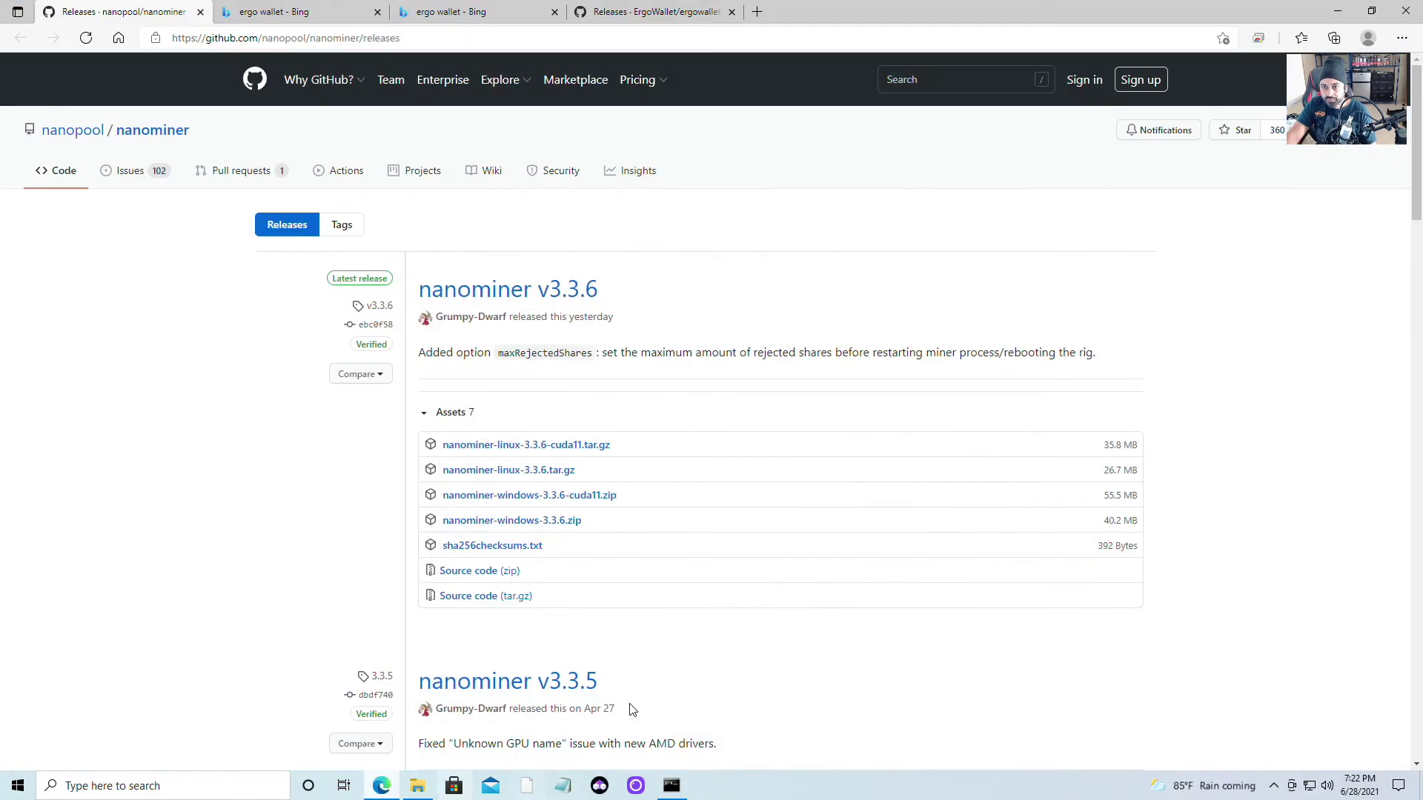
pyautogui.click(452, 11)
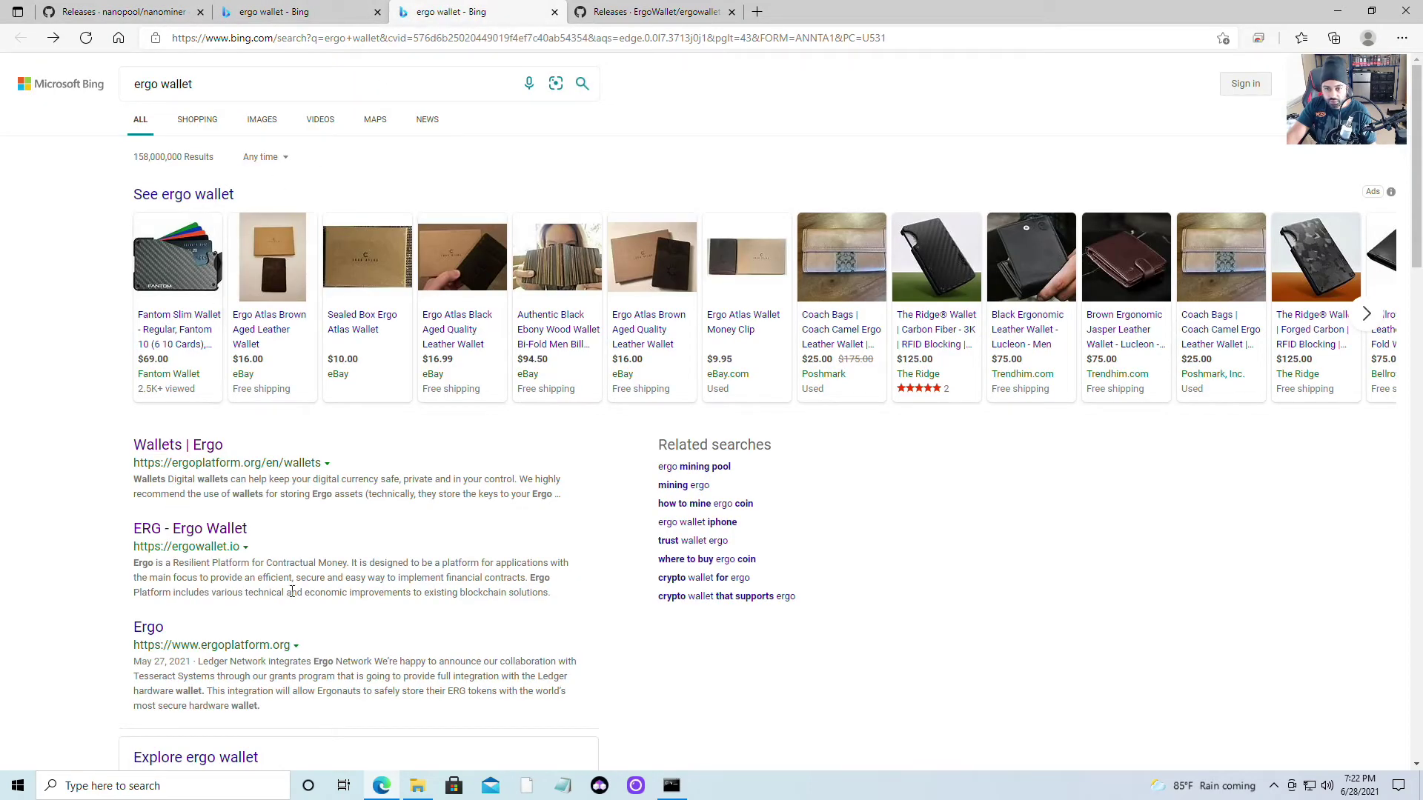
pyautogui.scroll(-8, 397, 579)
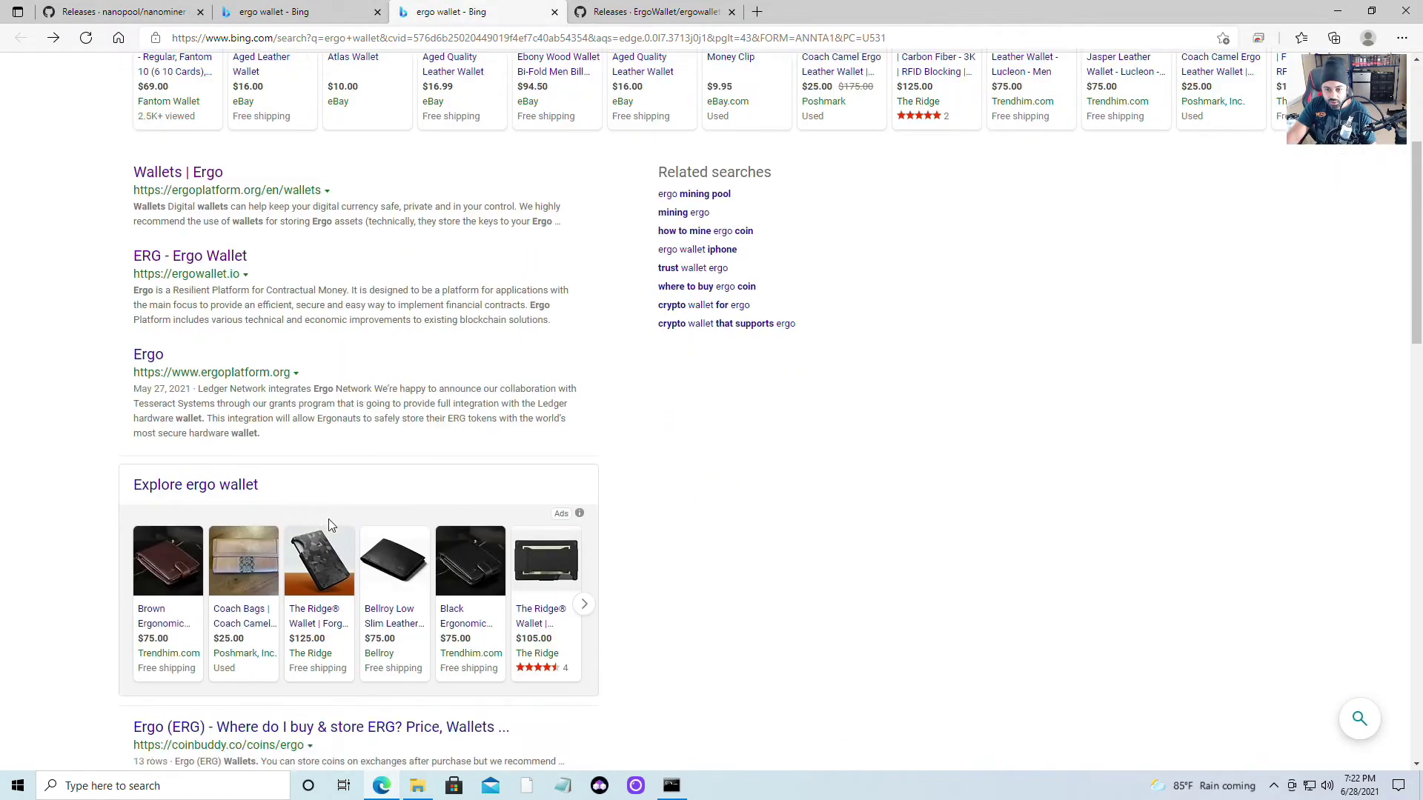
pyautogui.scroll(8, 331, 525)
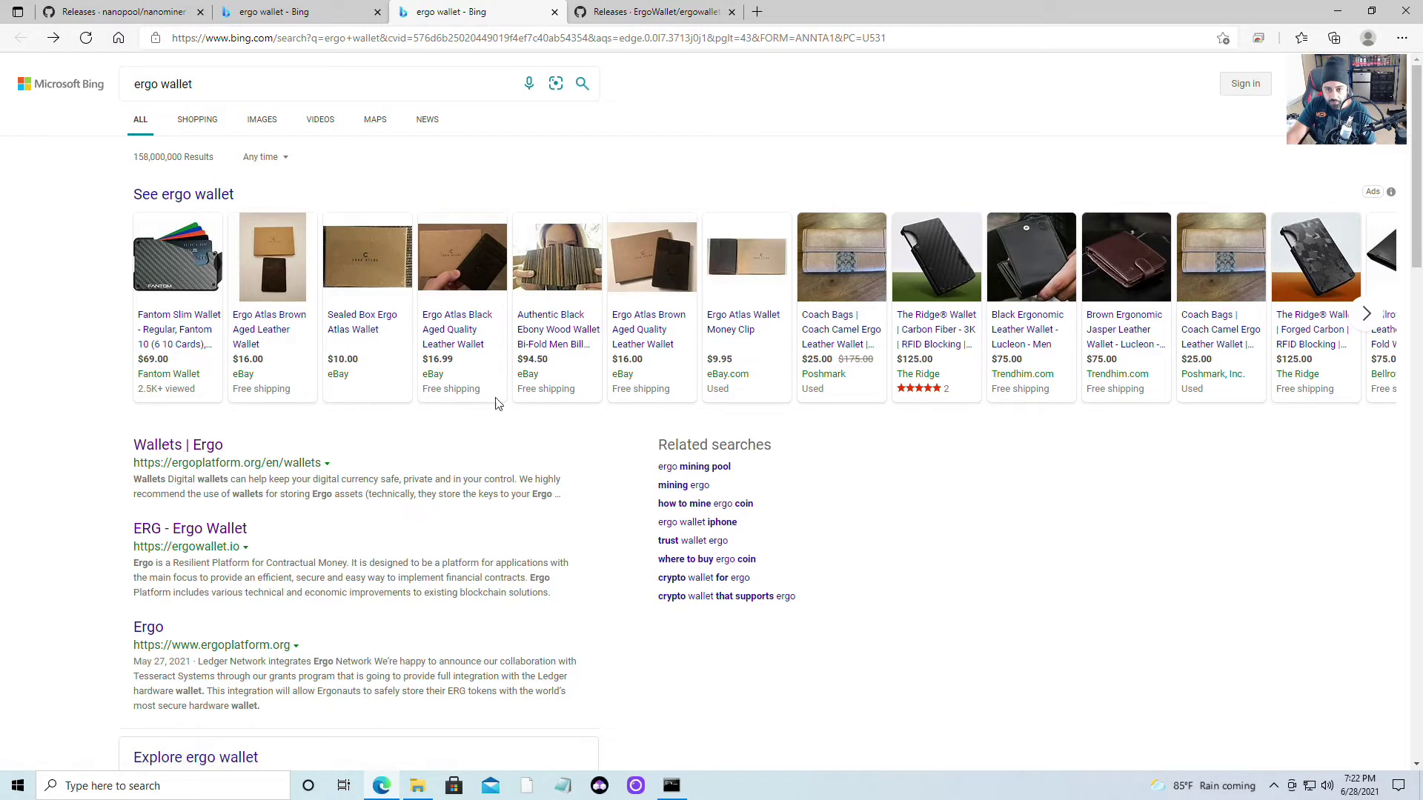
pyautogui.click(274, 12)
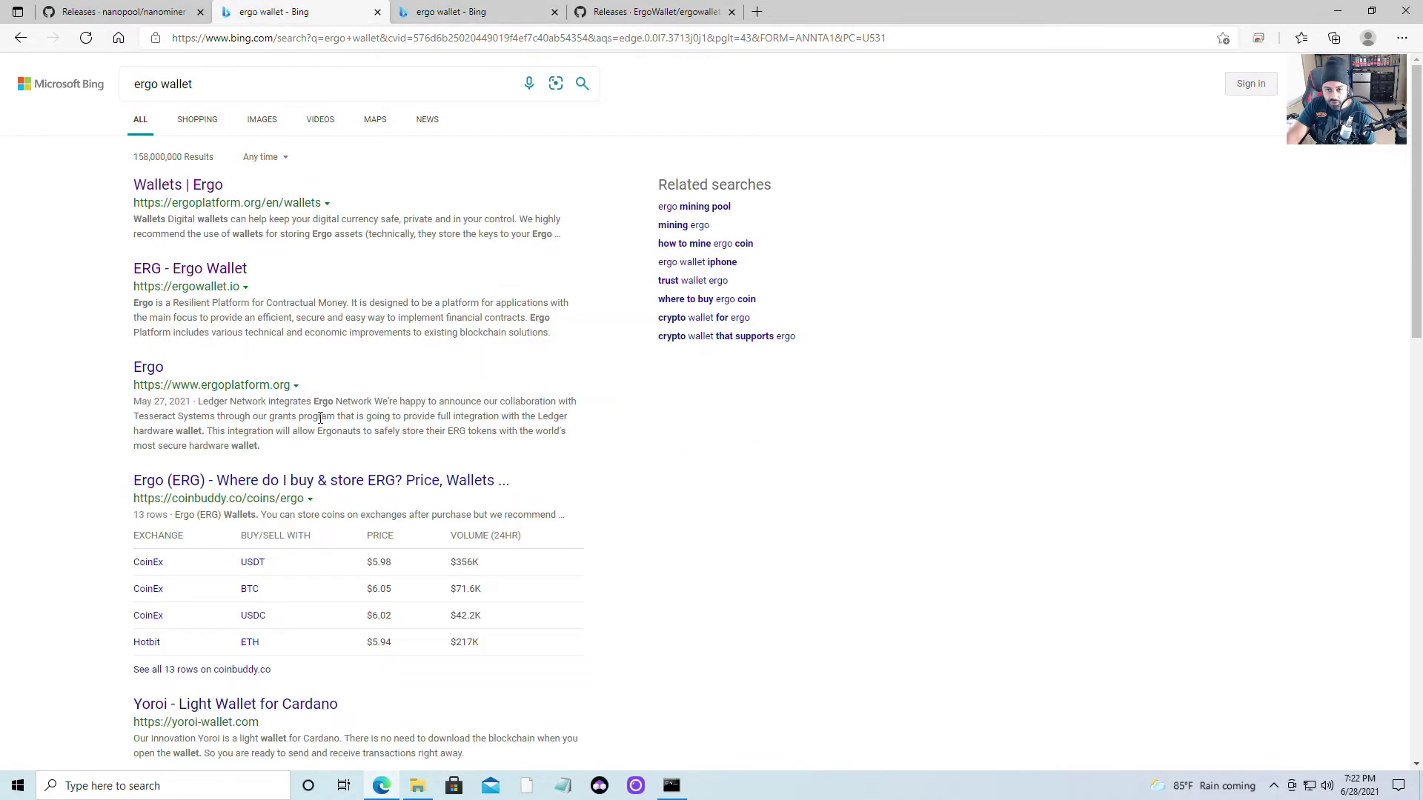
pyautogui.scroll(-7, 245, 393)
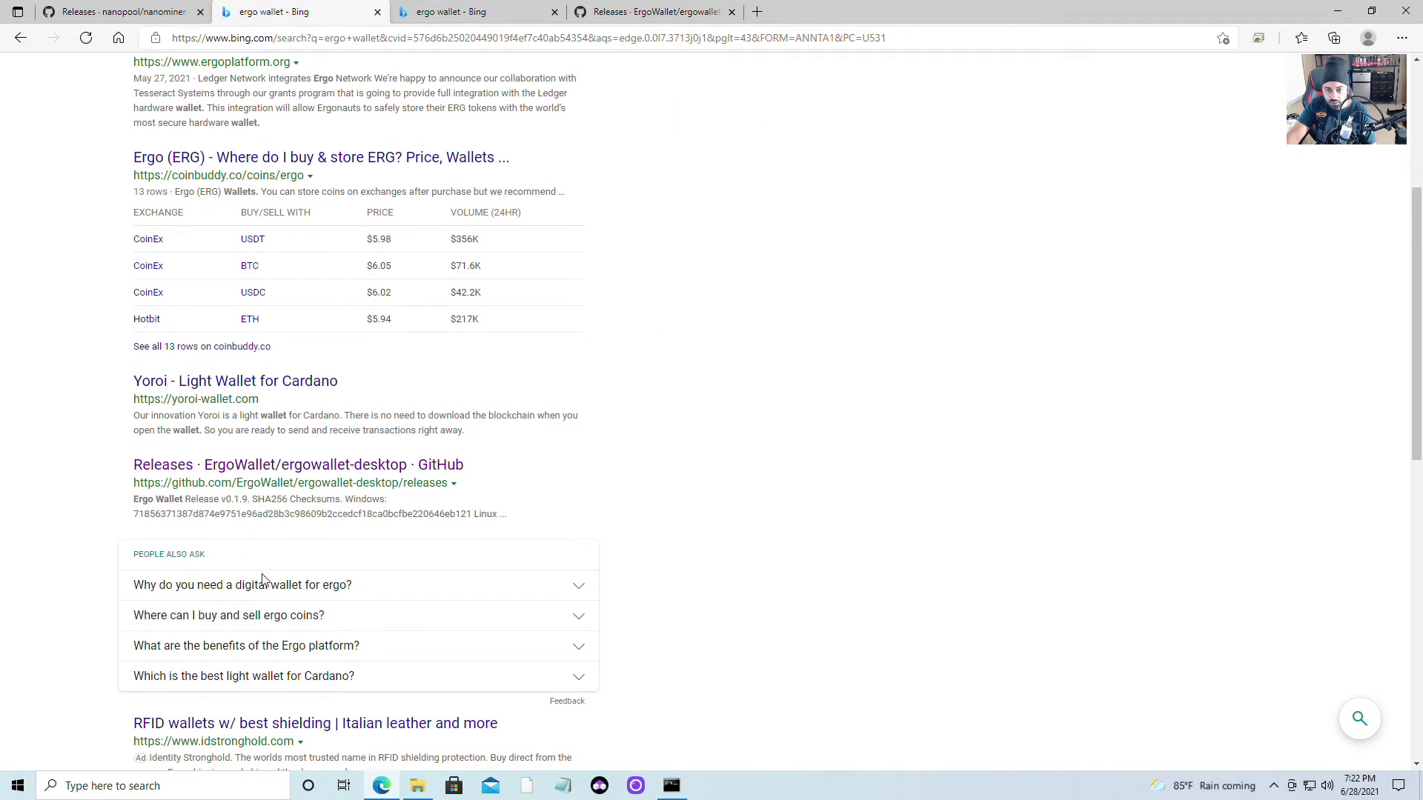
pyautogui.scroll(-2, 333, 602)
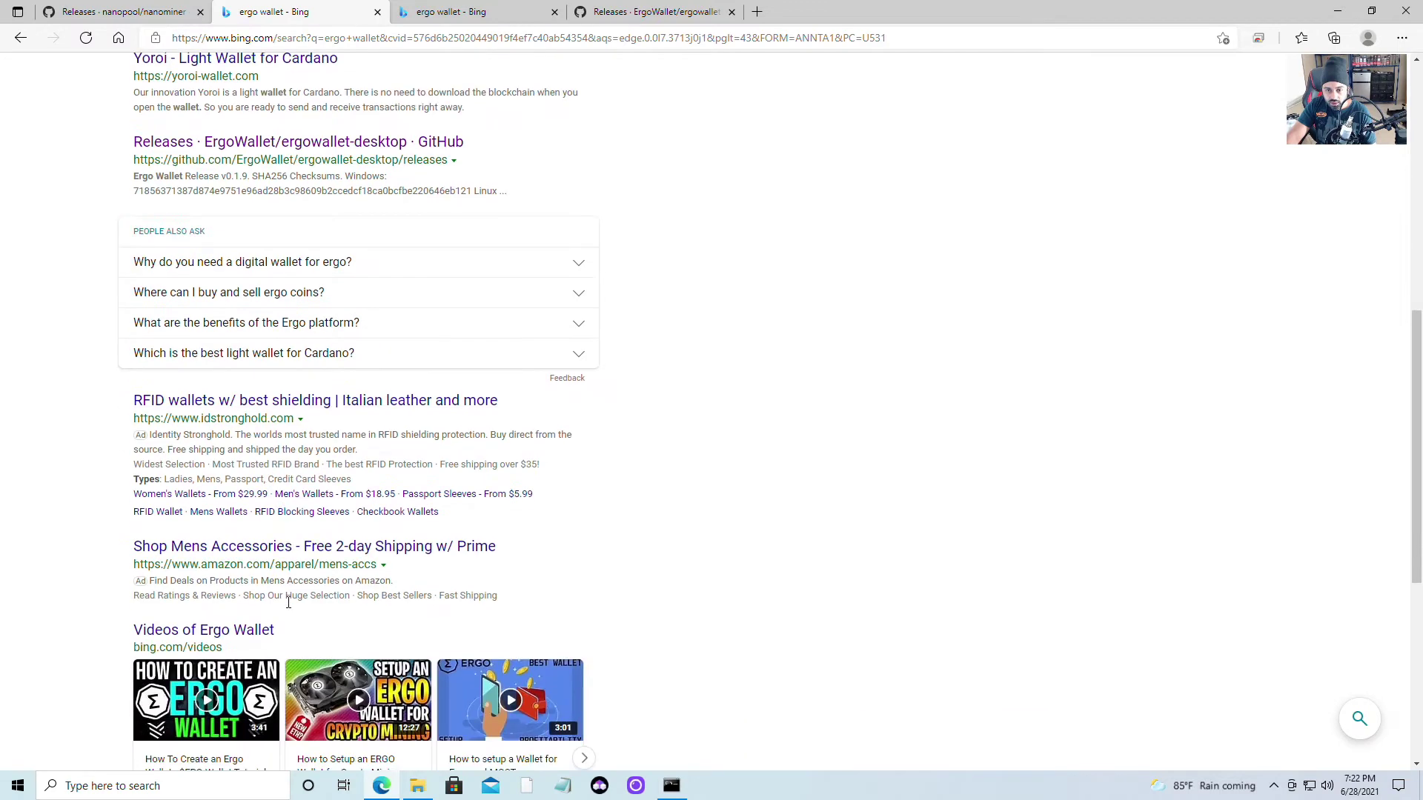
pyautogui.scroll(8, 428, 548)
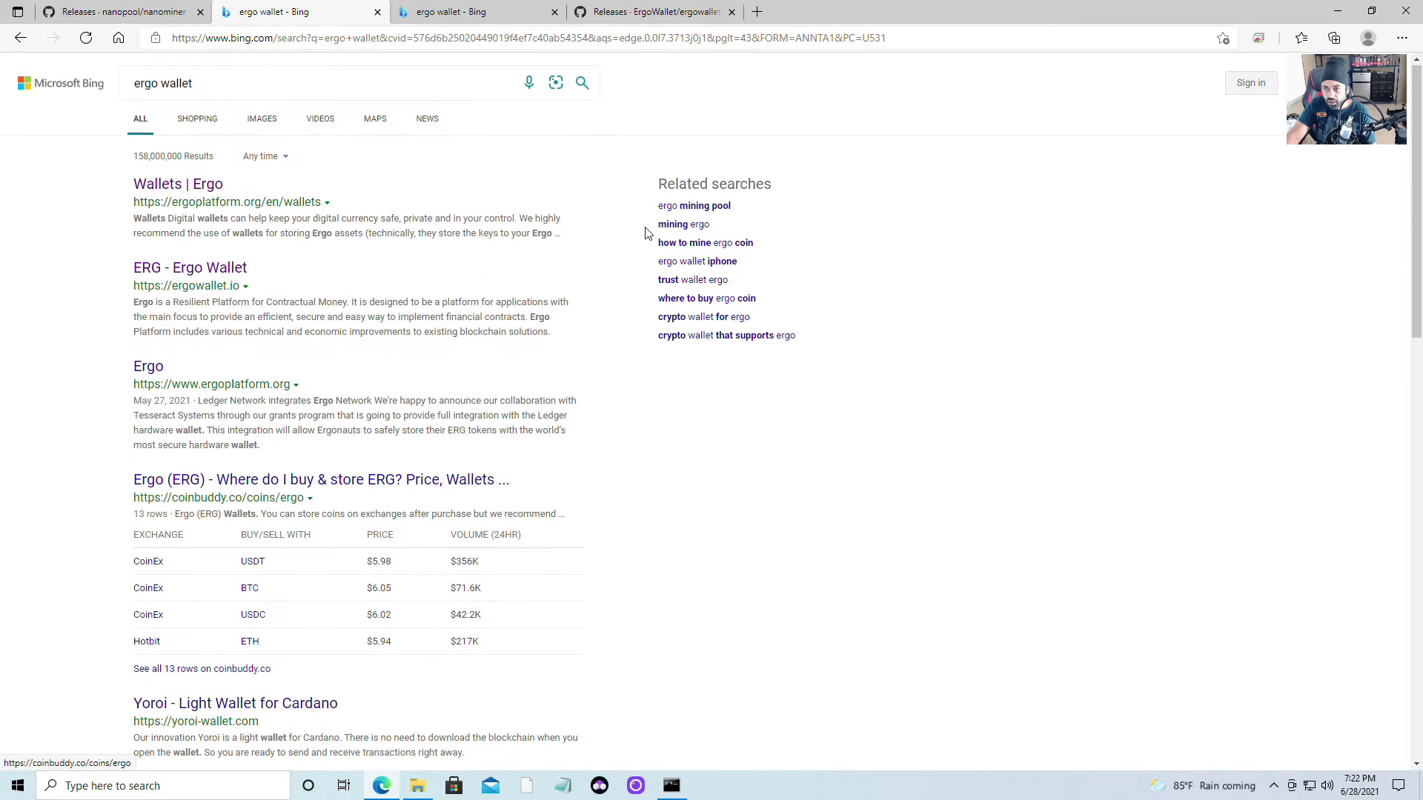
pyautogui.click(629, 15)
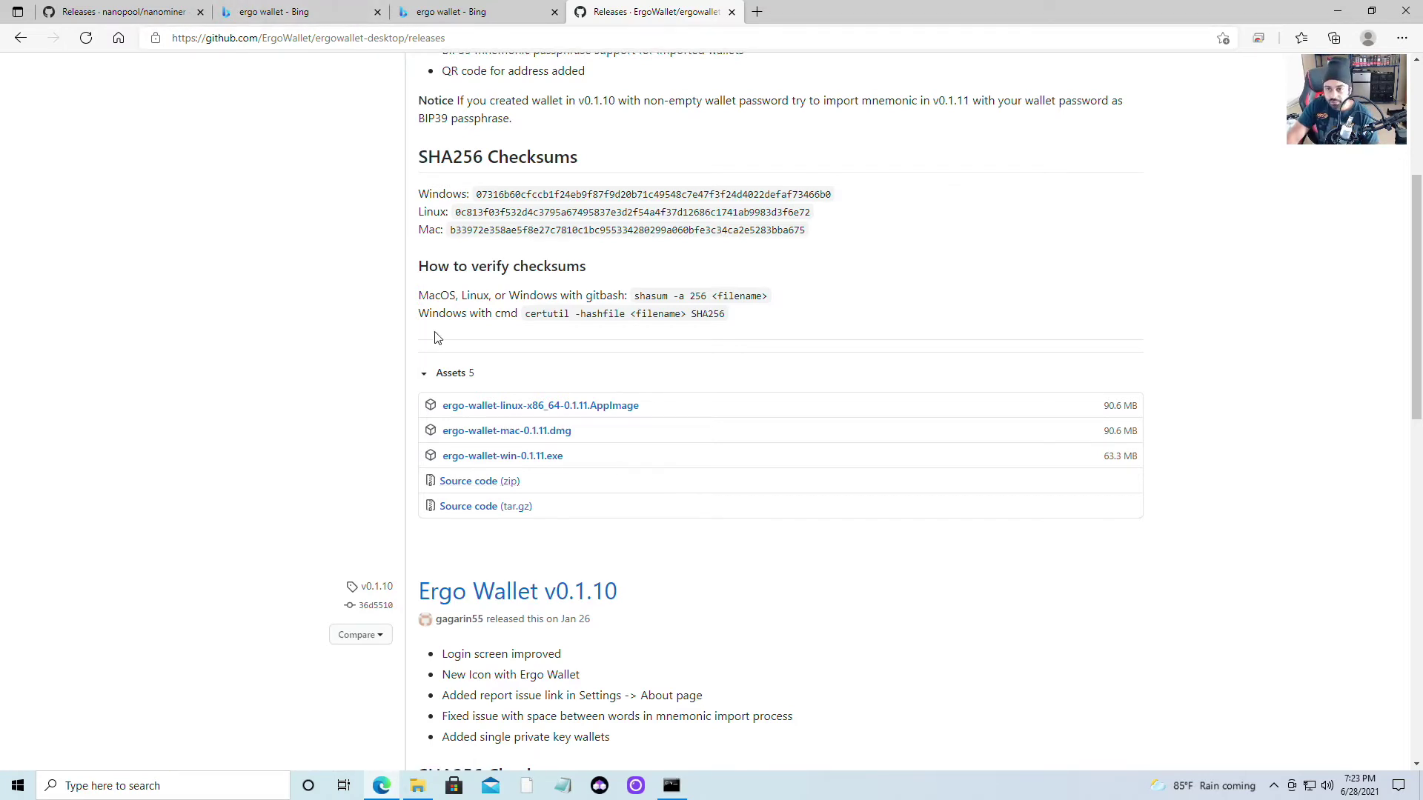
# Download the 63.3 MB ergo-wallet-win-0.1.11.exe installer from the v0.1.11 assets
pyautogui.scroll(3, 360, 393)
pyautogui.scroll(2, 360, 393)
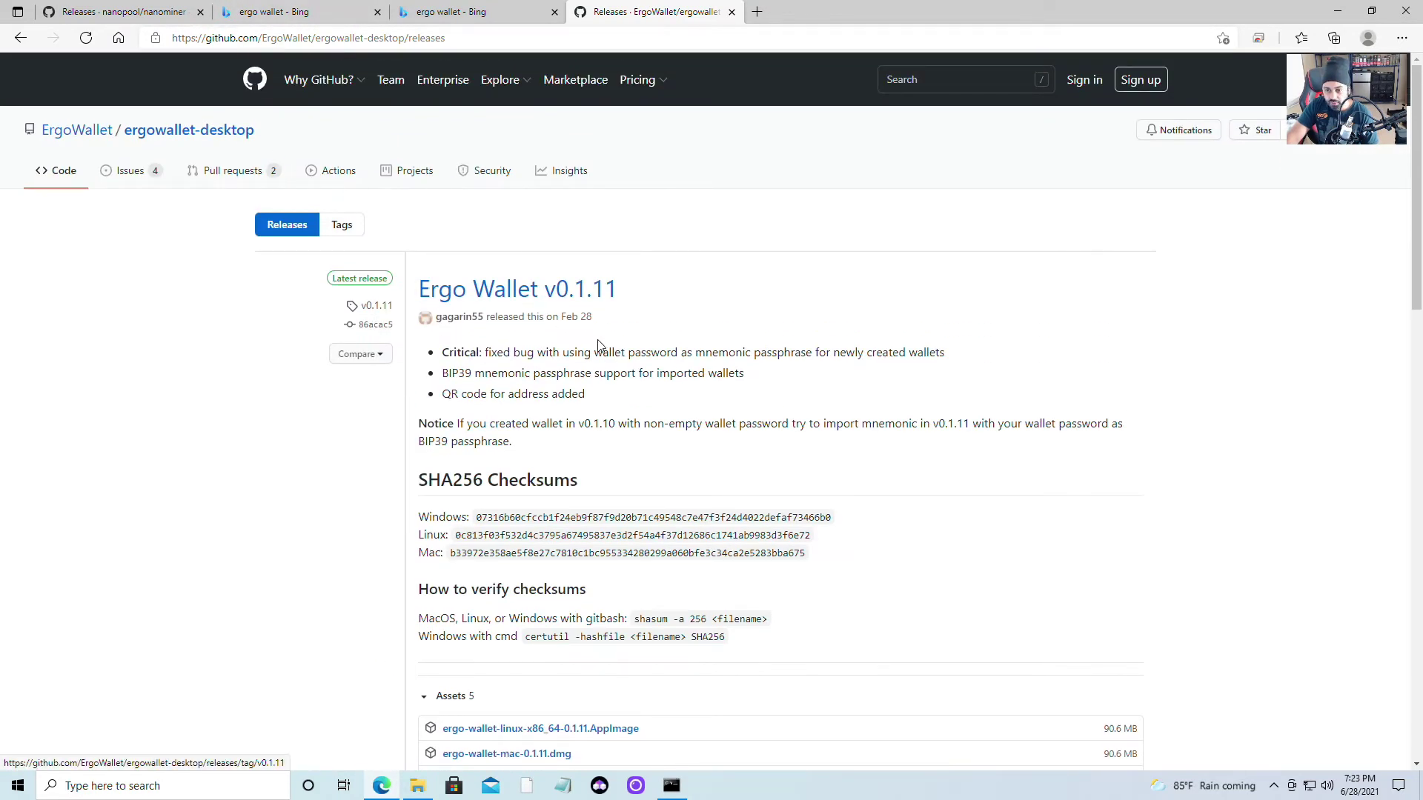
pyautogui.scroll(-4, 812, 467)
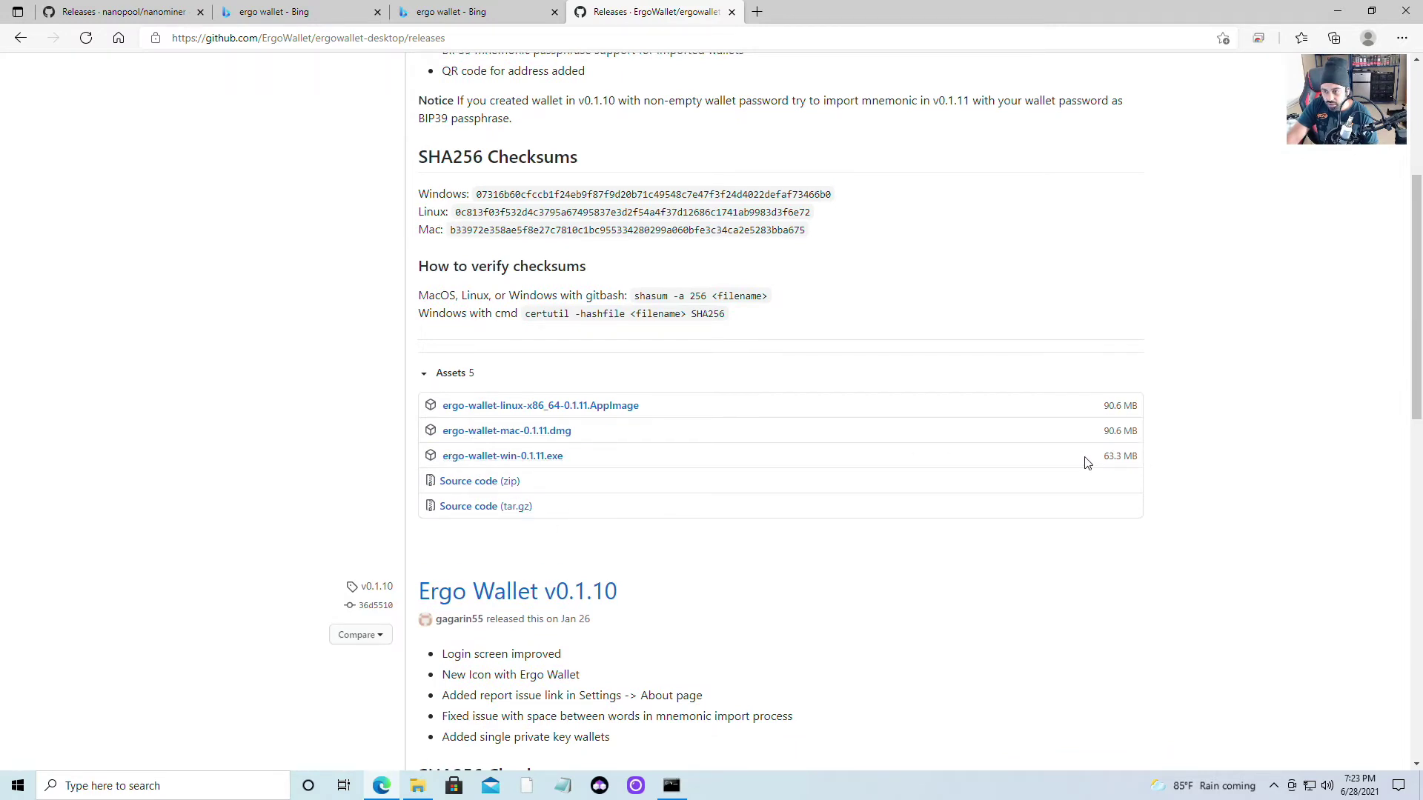
pyautogui.moveTo(1086, 463); pyautogui.dragTo(1139, 457)
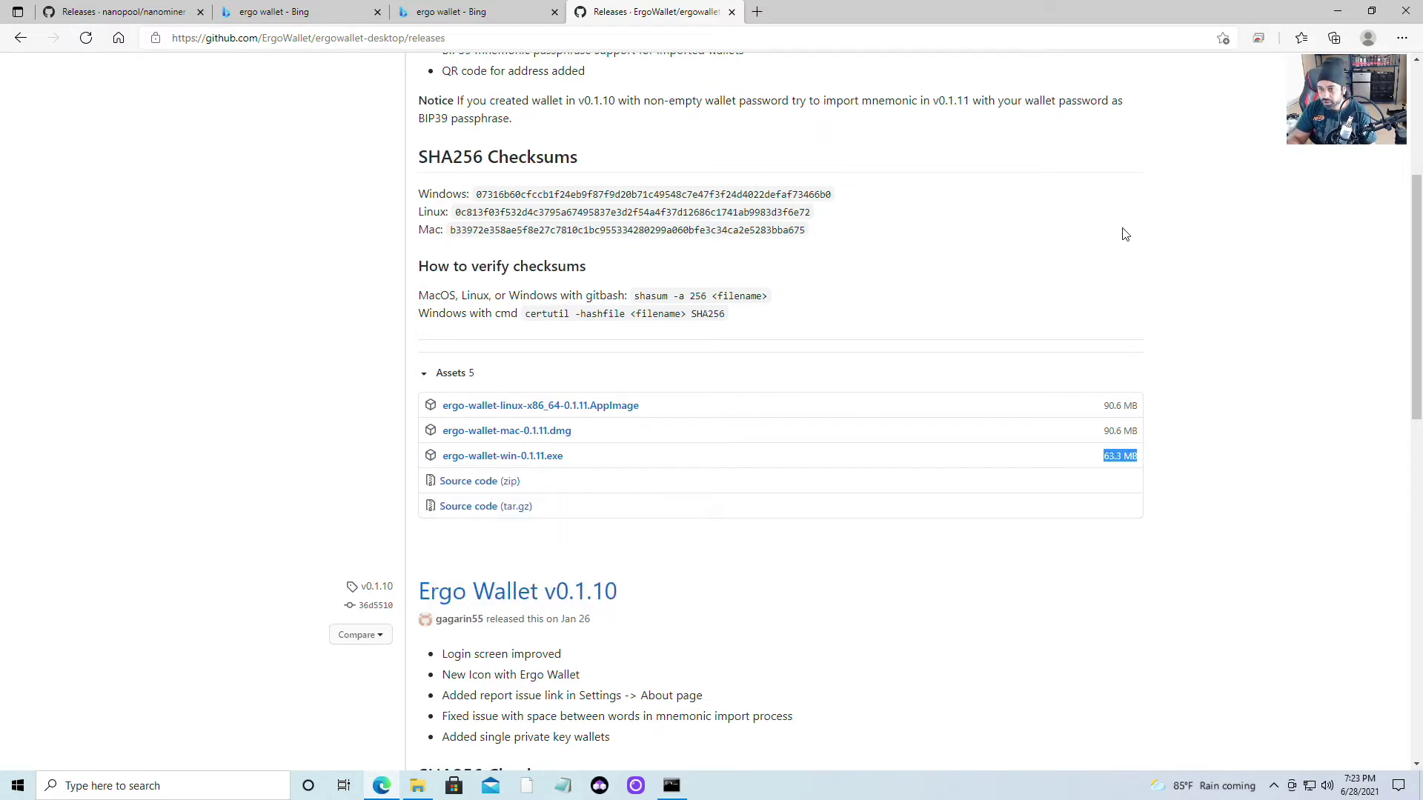
pyautogui.click(534, 465)
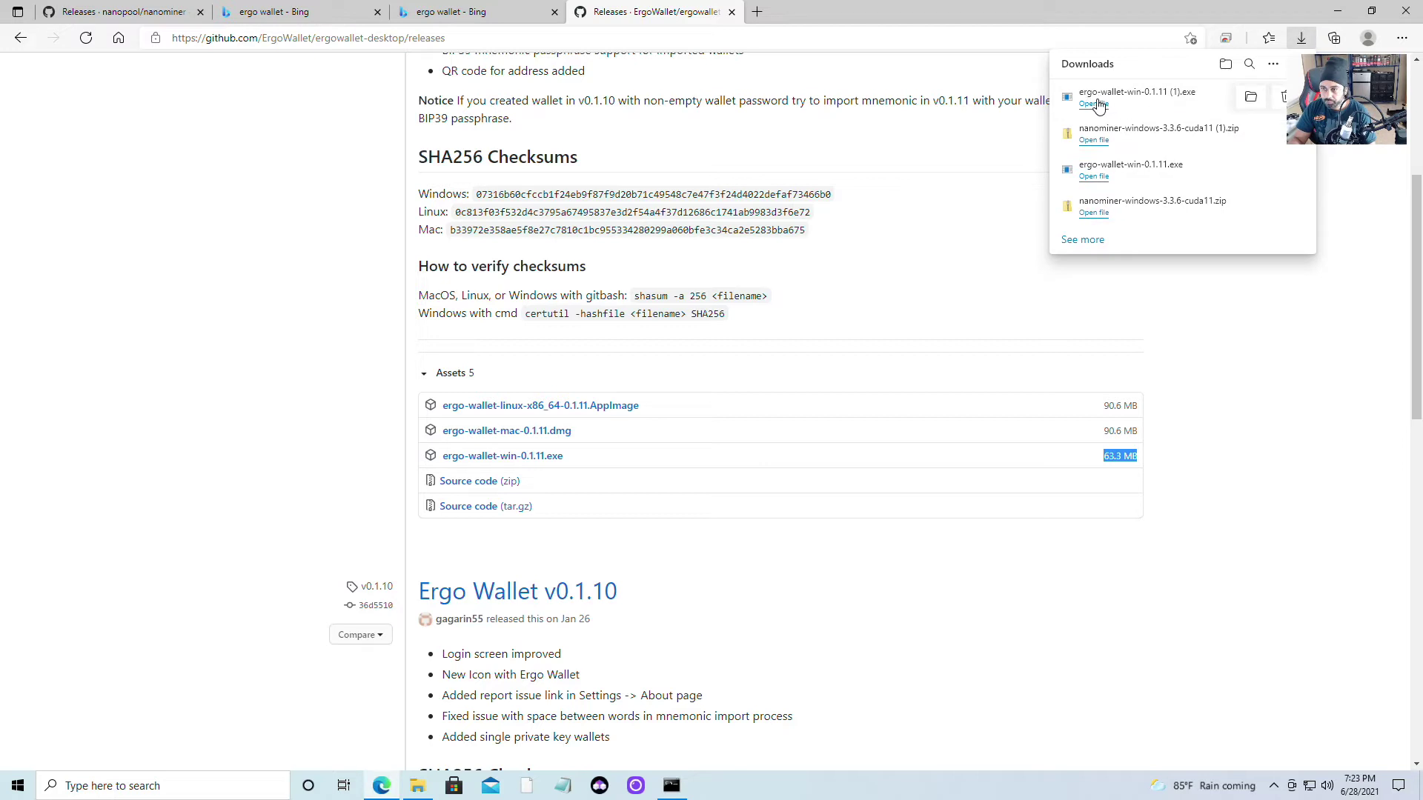
# Run the downloaded installer, install for 'Only for me', and finish with Run Ergo Wallet checked
pyautogui.click(1097, 106)
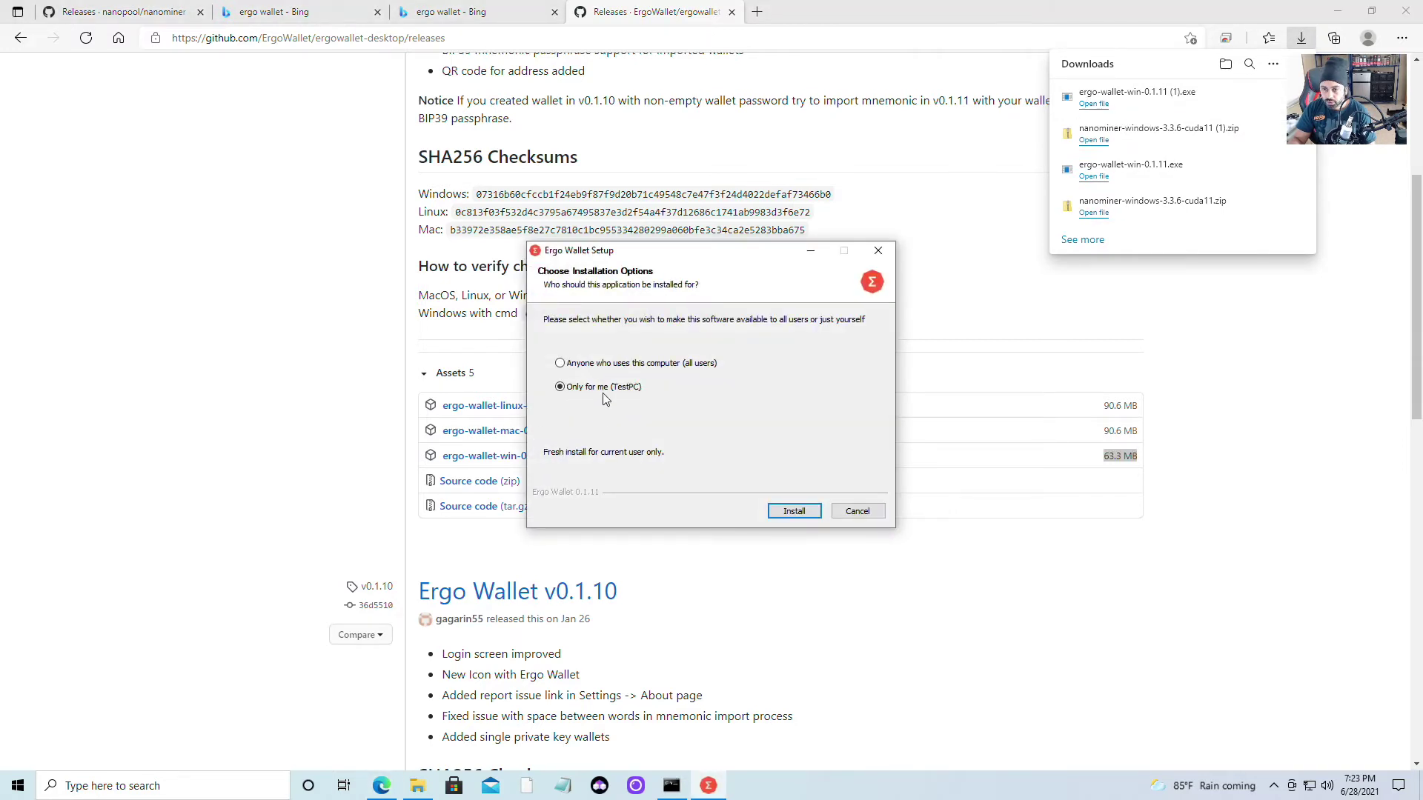
pyautogui.click(794, 512)
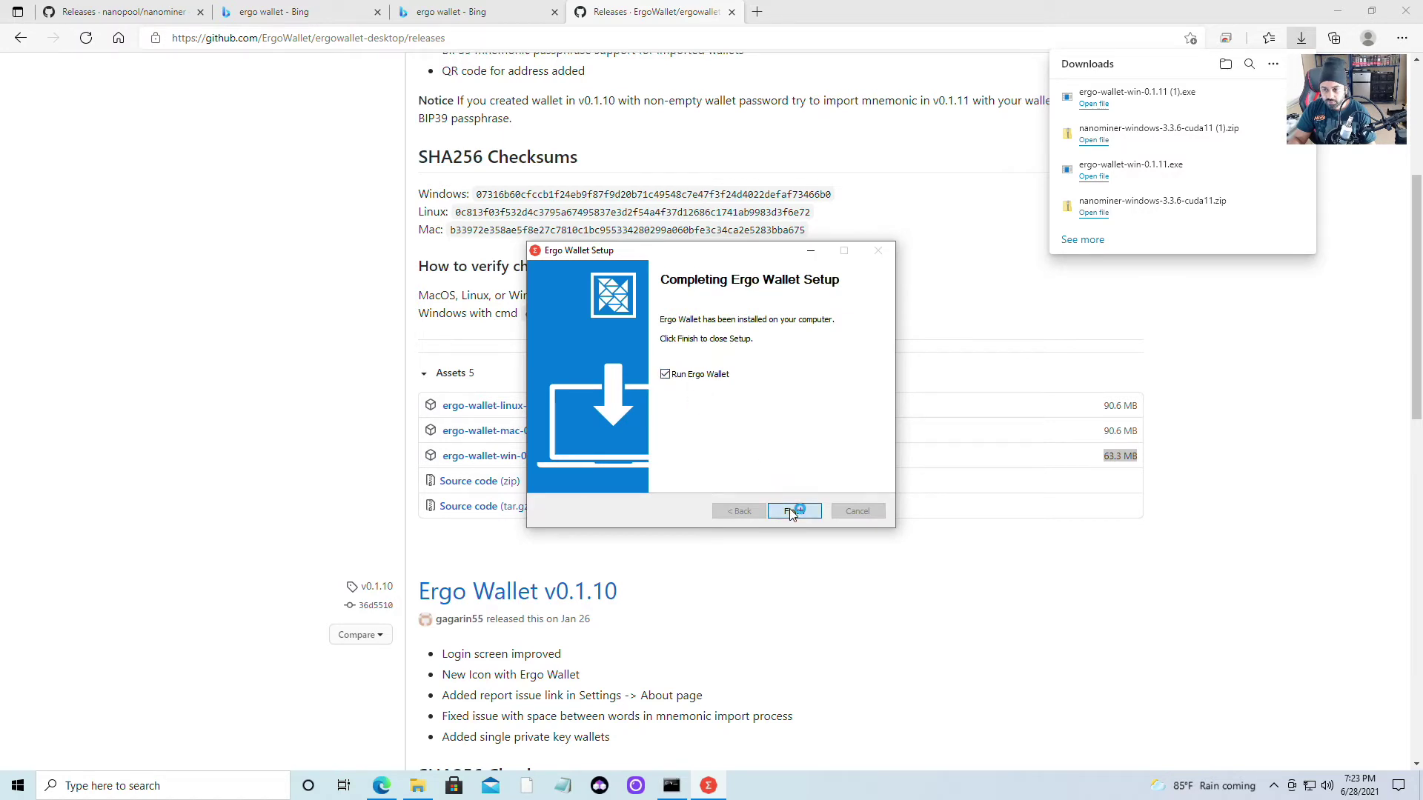
pyautogui.click(792, 513)
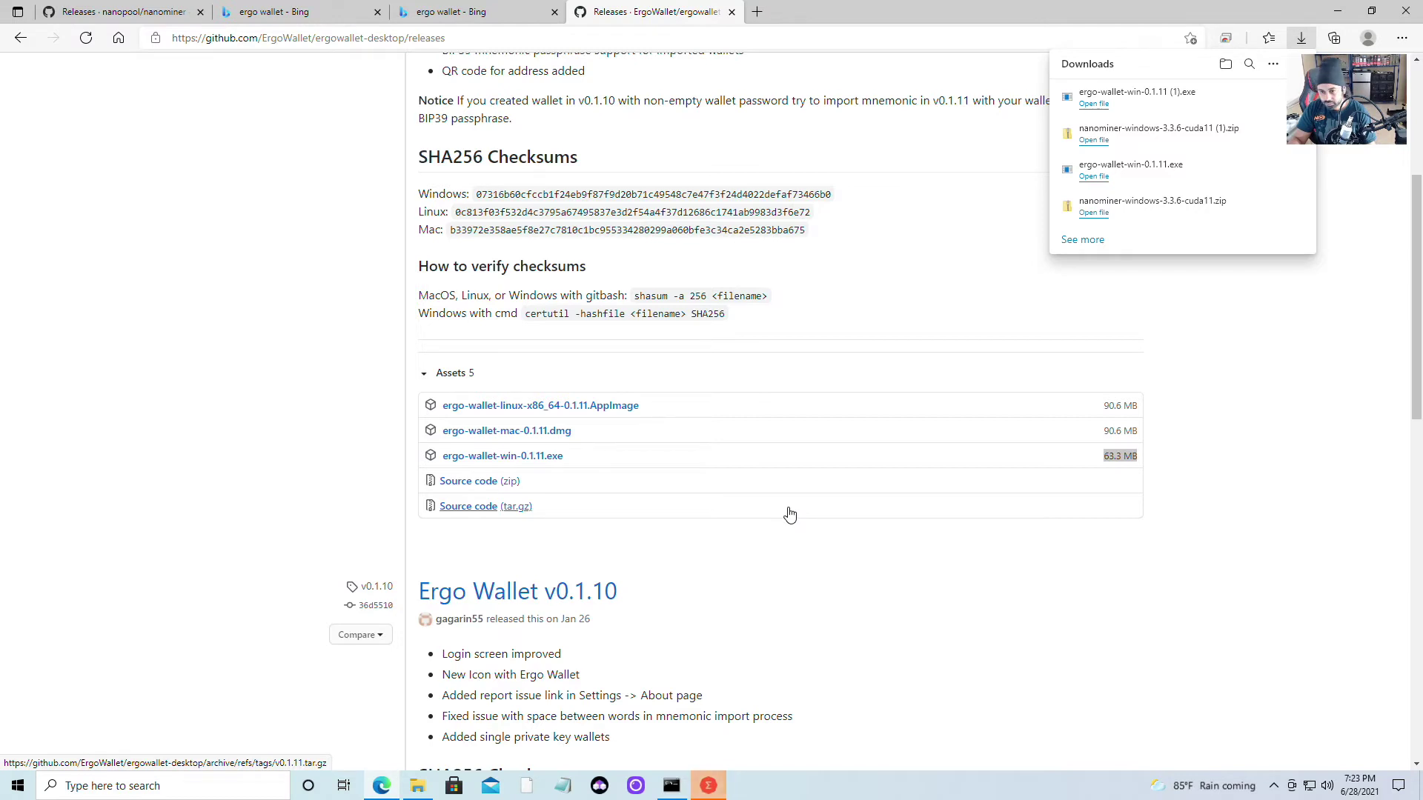
# Create a new wallet named 'test pc', enter and confirm its password, and continue
pyautogui.click(707, 787)
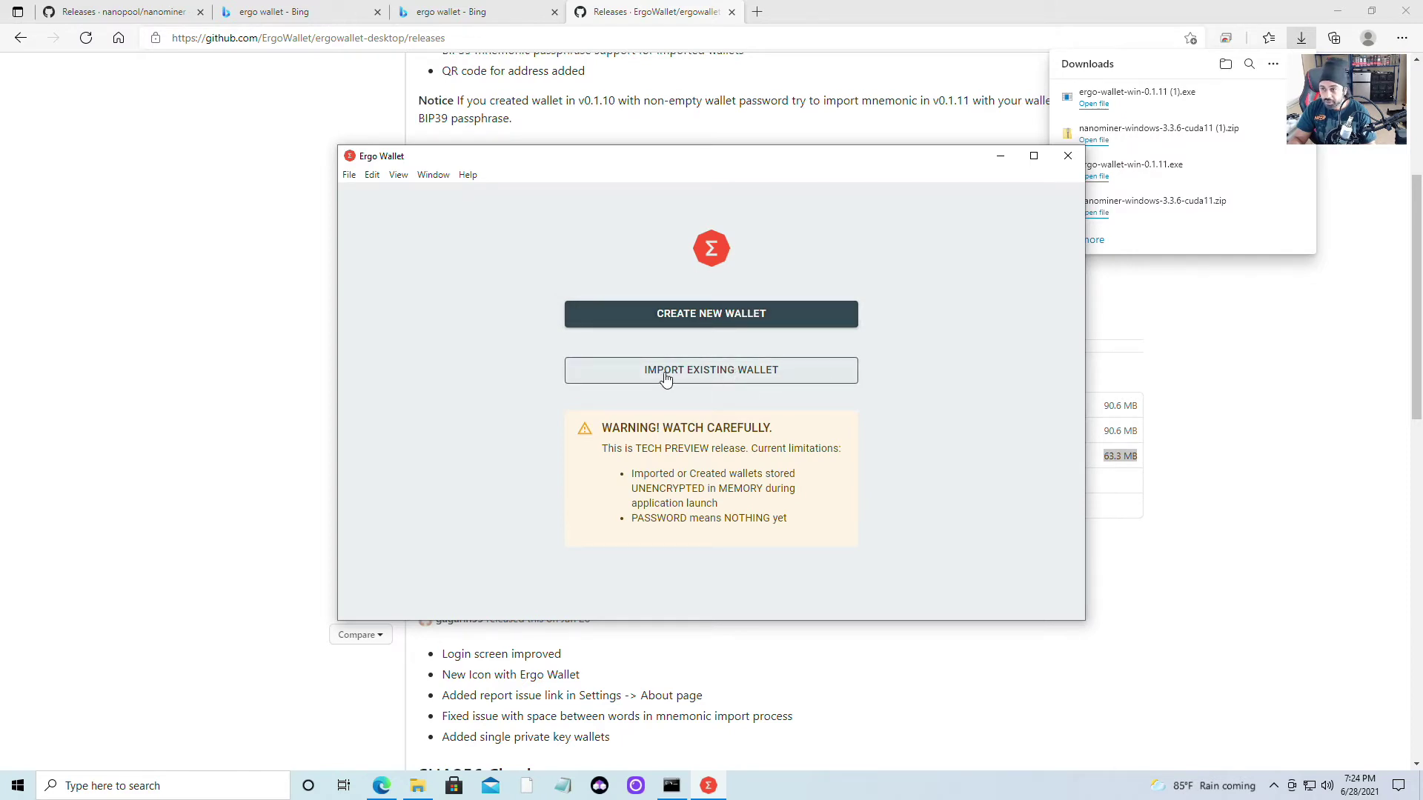
pyautogui.click(715, 318)
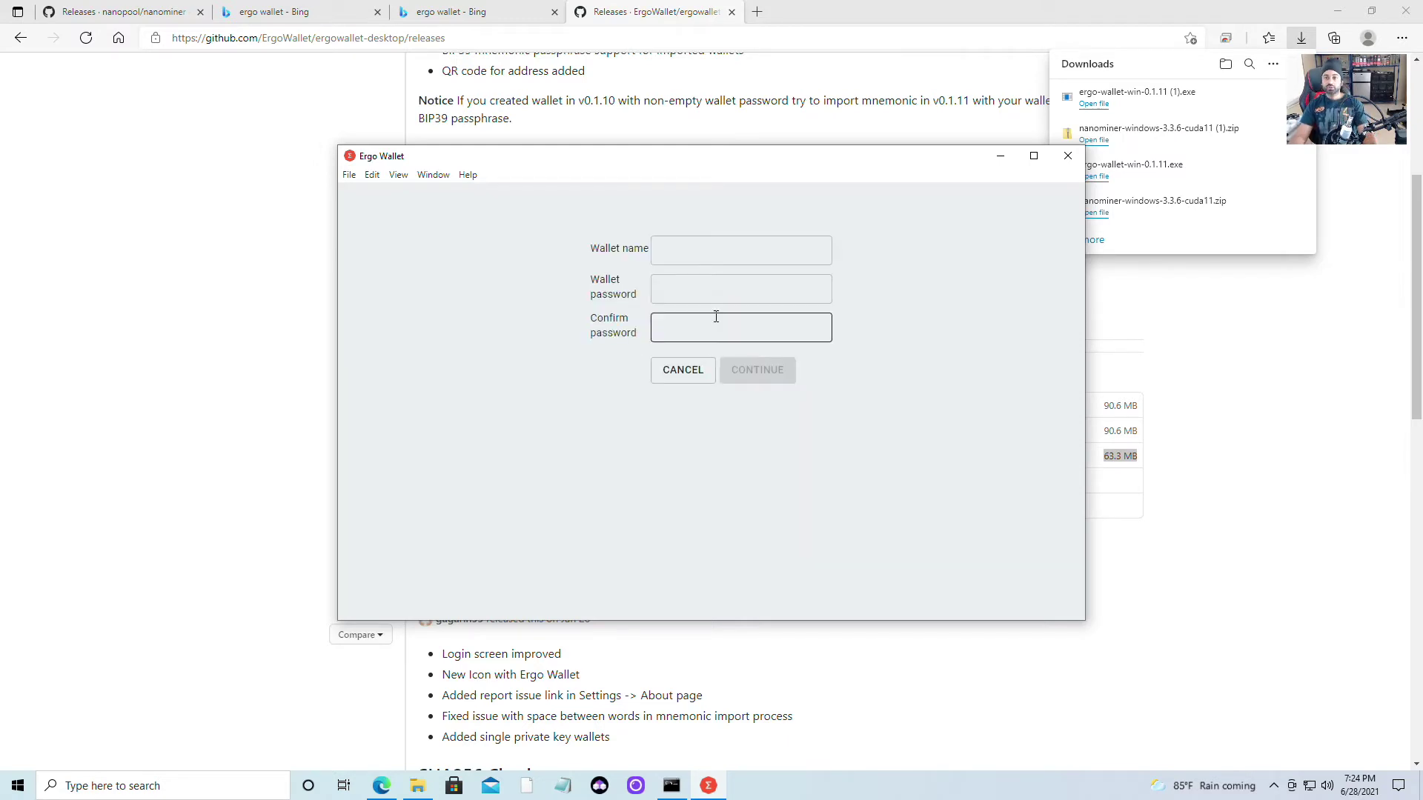
pyautogui.click(702, 238)
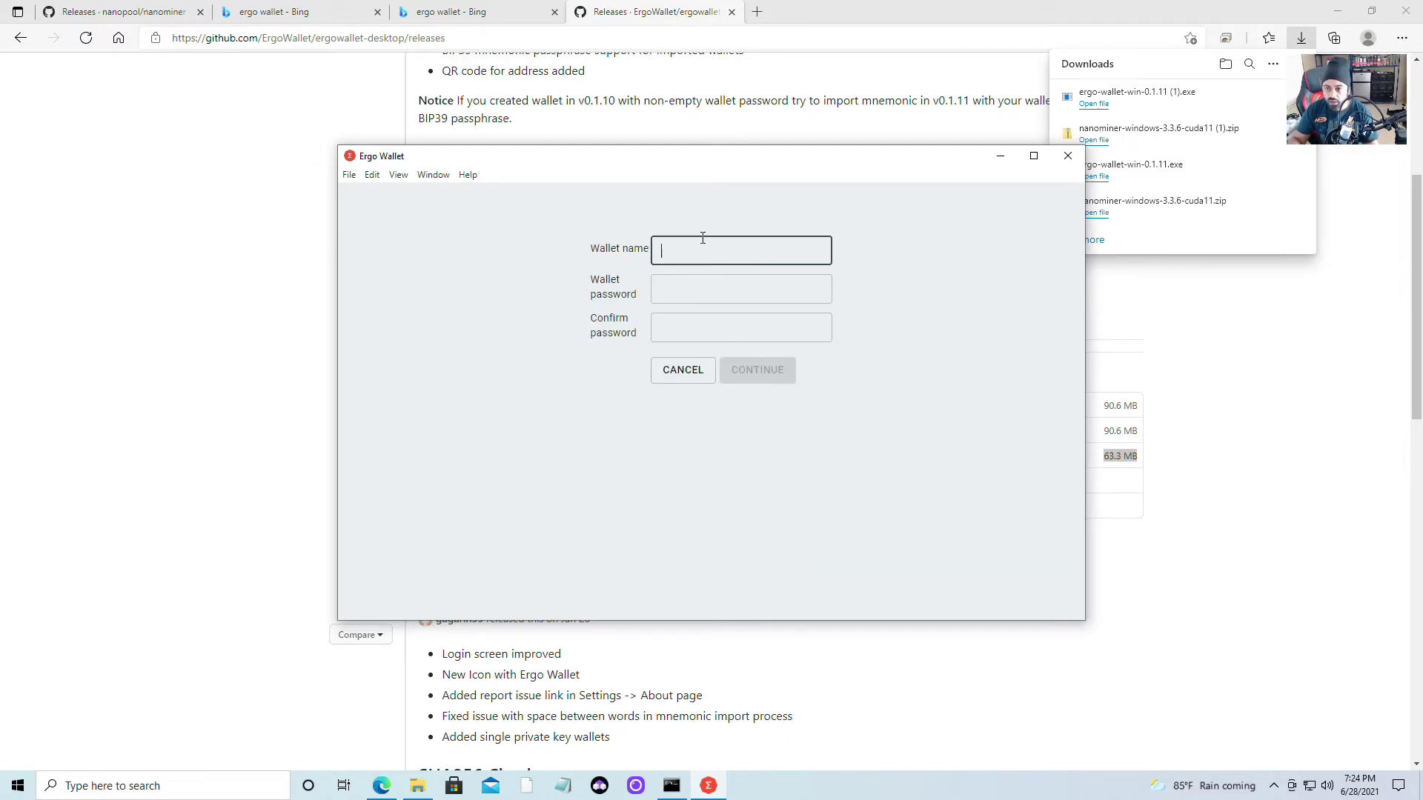
pyautogui.write('test')
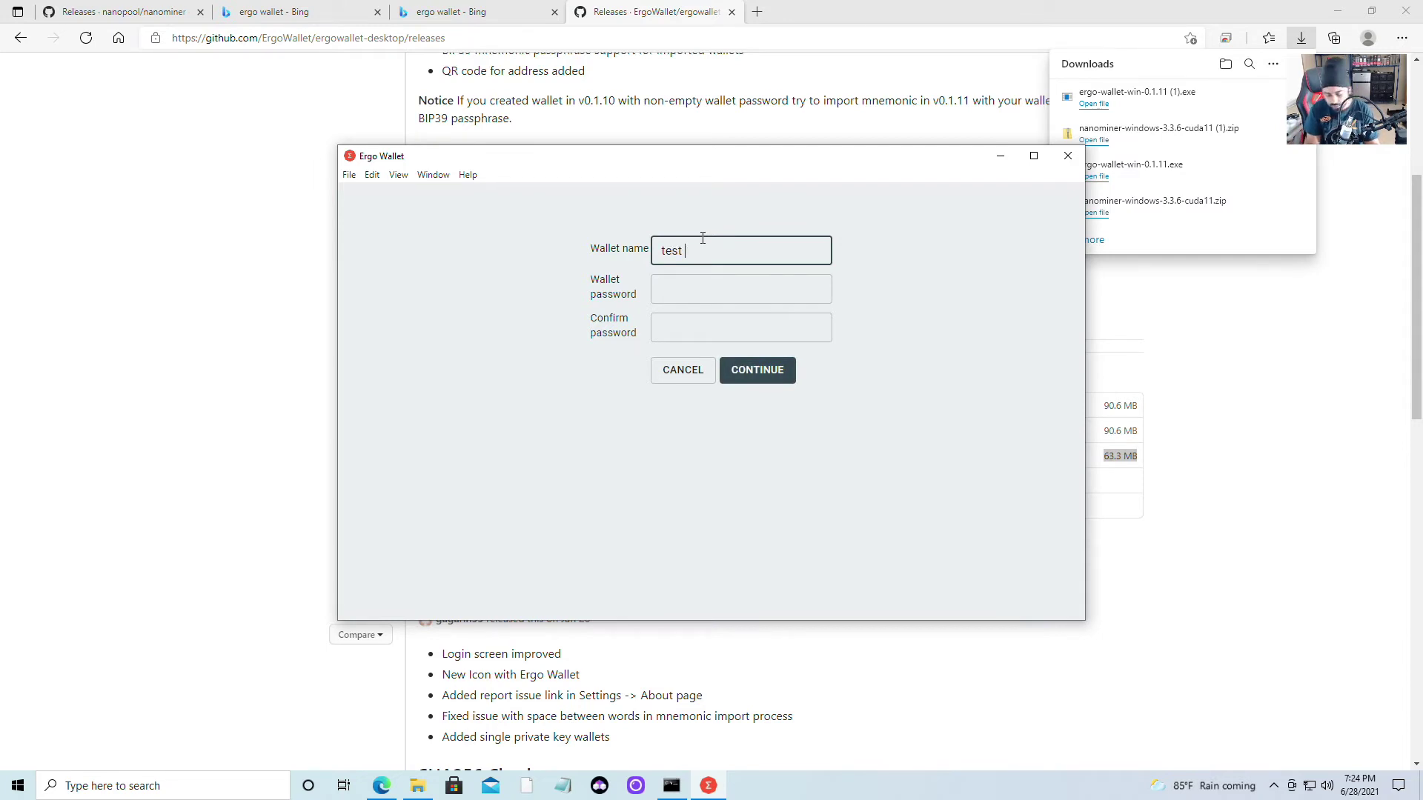
pyautogui.write(' pc')
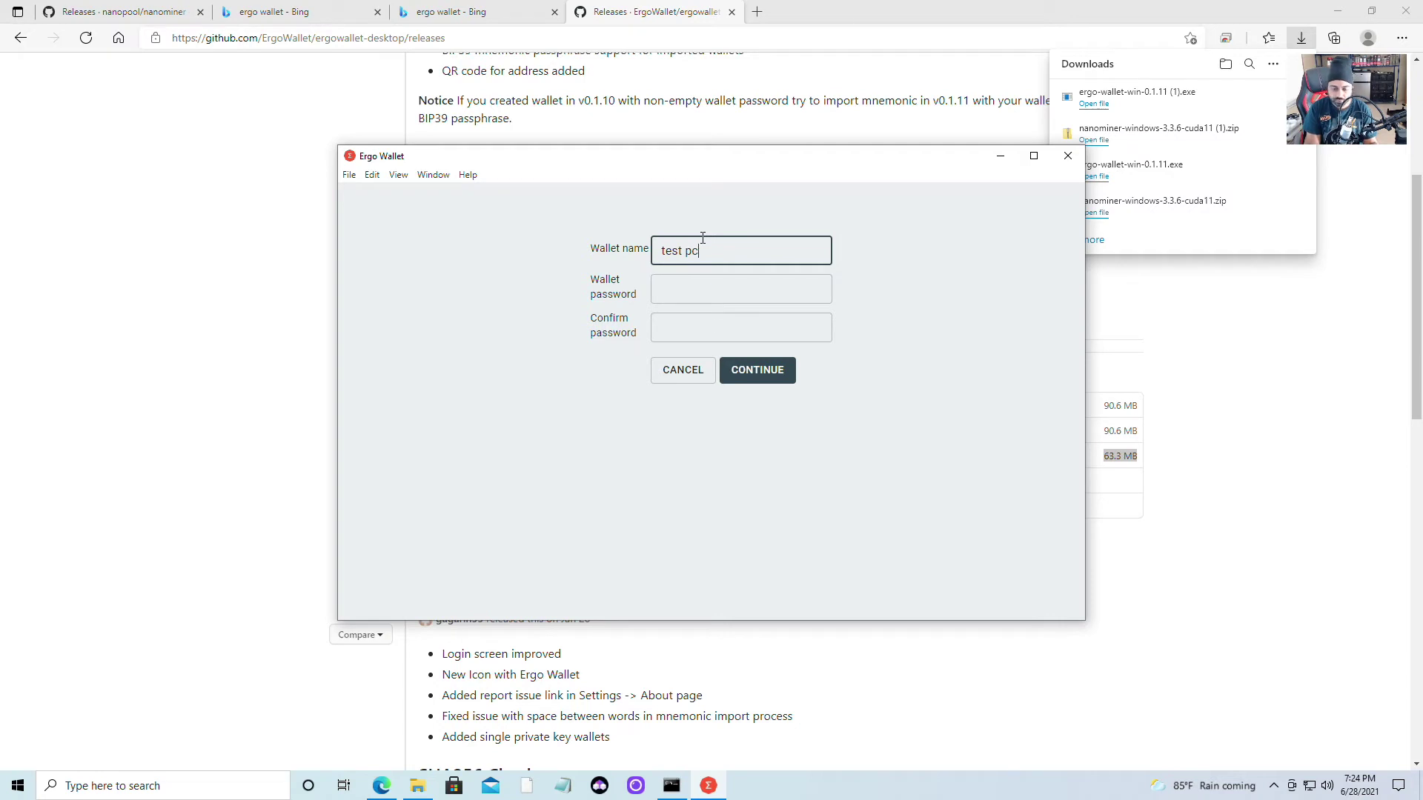
pyautogui.press('Tab')
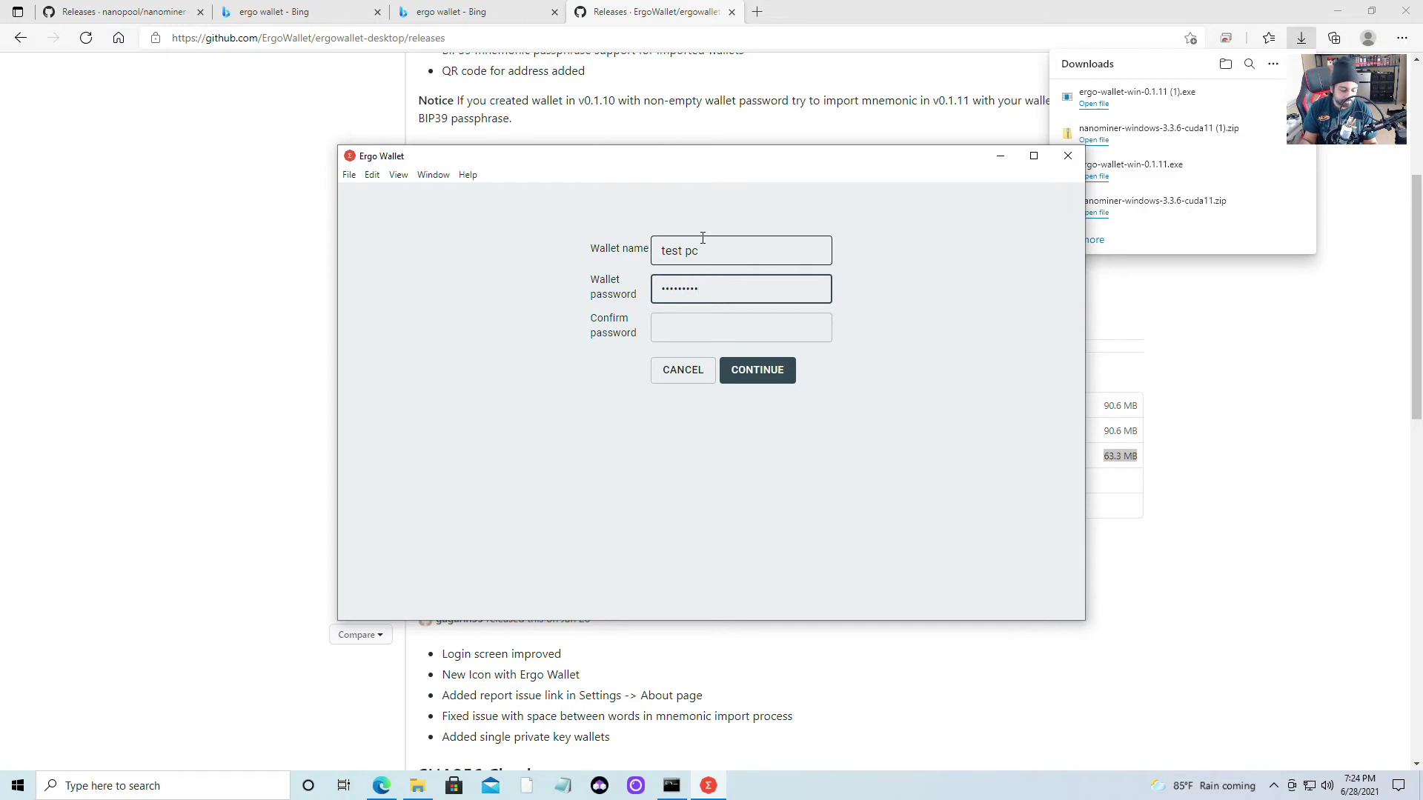
pyautogui.click(701, 325)
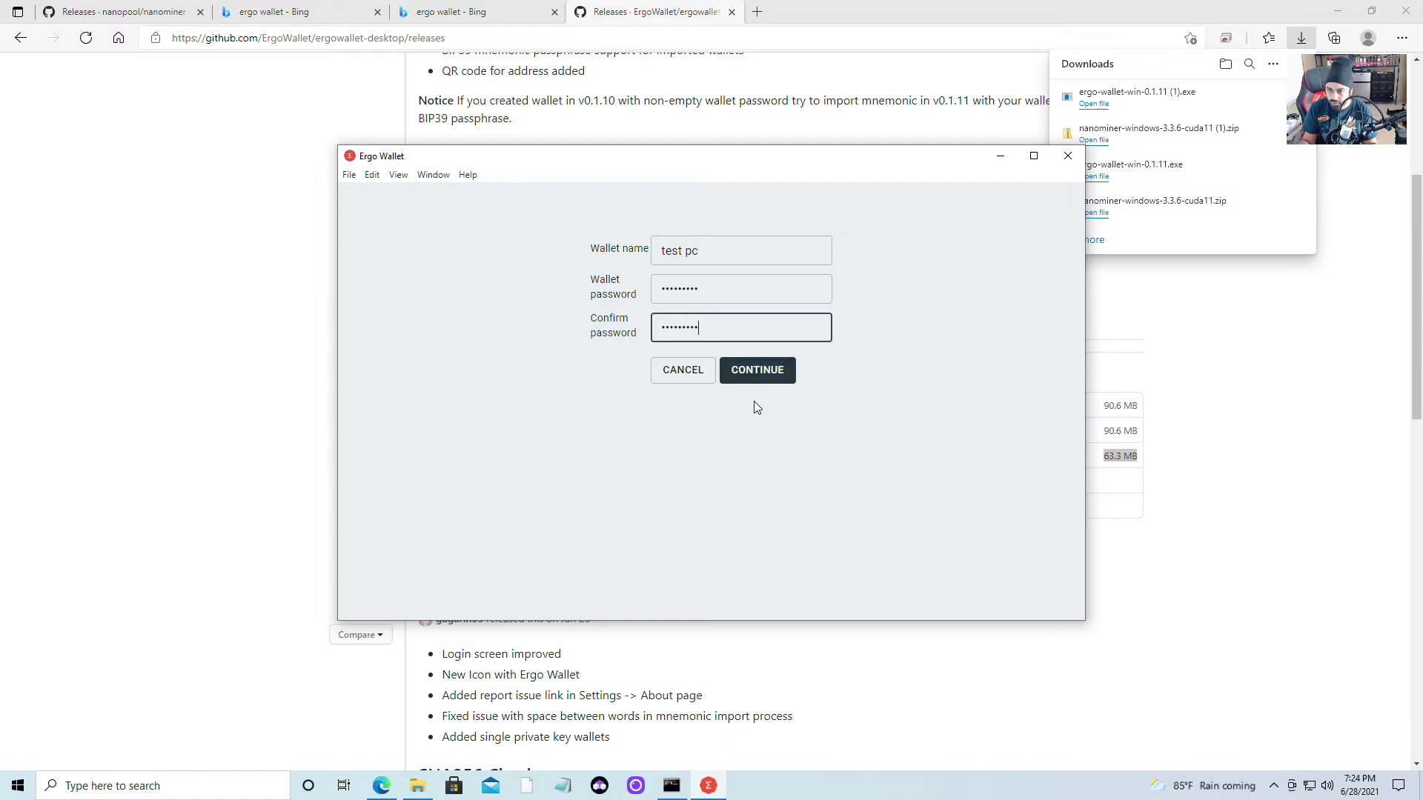
pyautogui.click(764, 379)
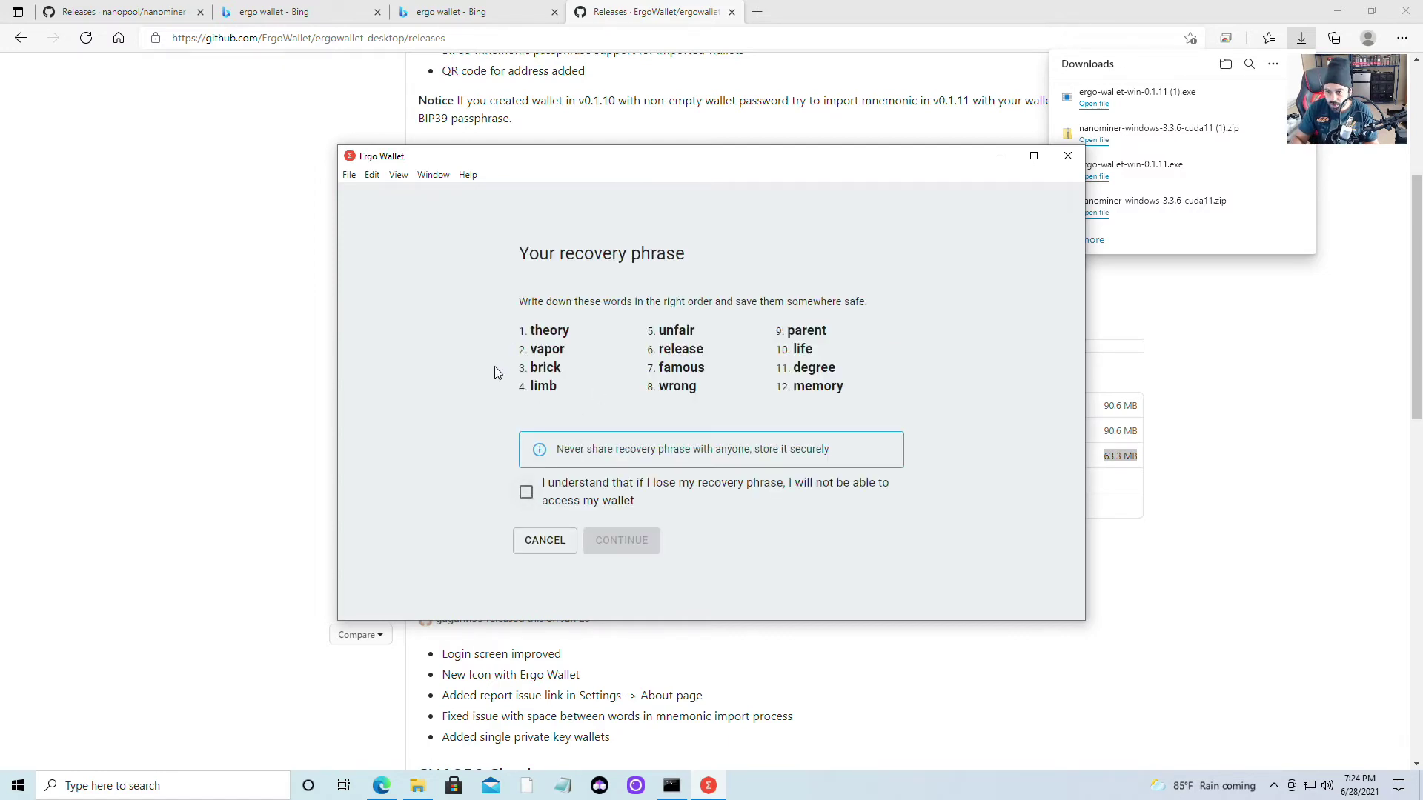
# Copy the twelve recovery words and paste them into a new Notepad document
pyautogui.moveTo(851, 323); pyautogui.dragTo(634, 344)
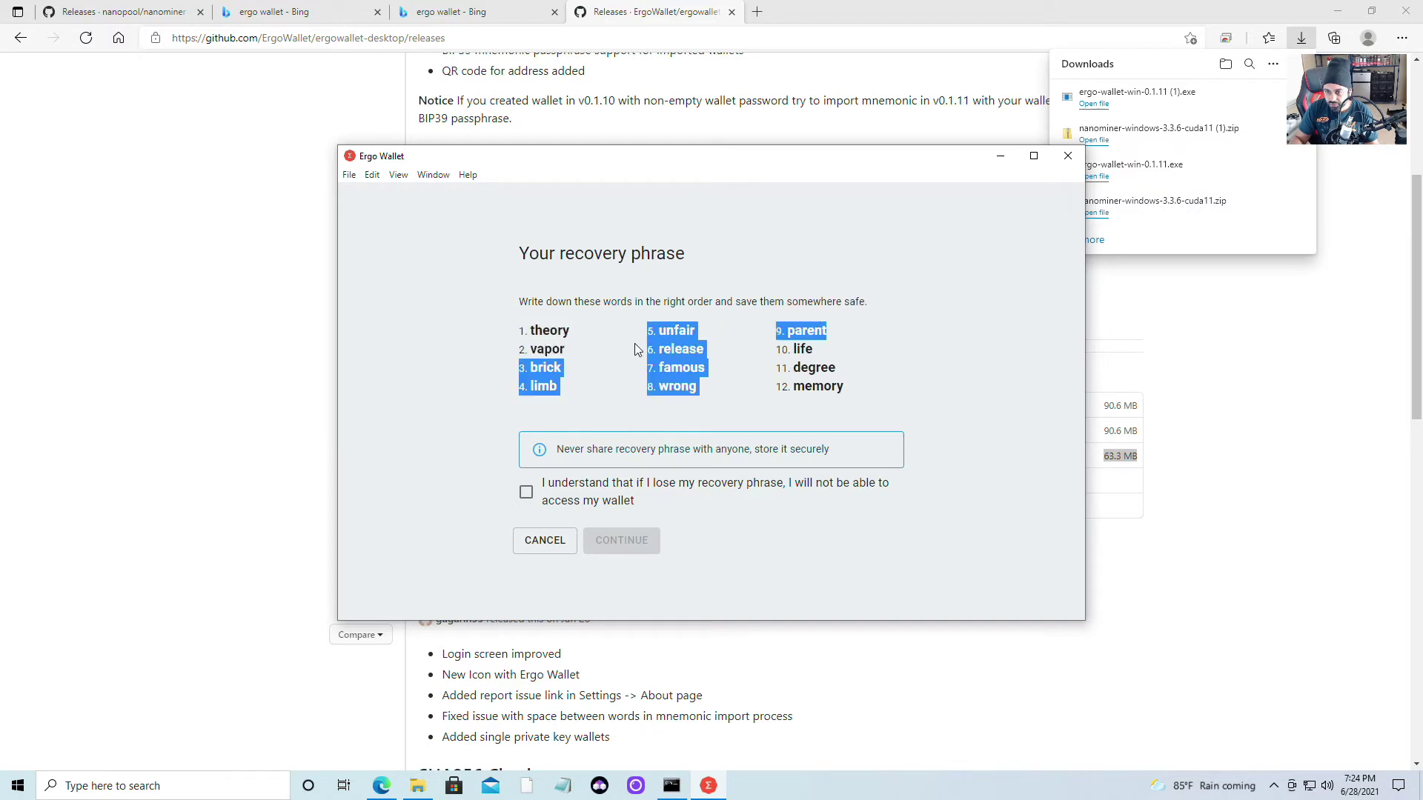
pyautogui.moveTo(878, 409); pyautogui.dragTo(520, 323)
pyautogui.hotkey('ctrl', 'c')
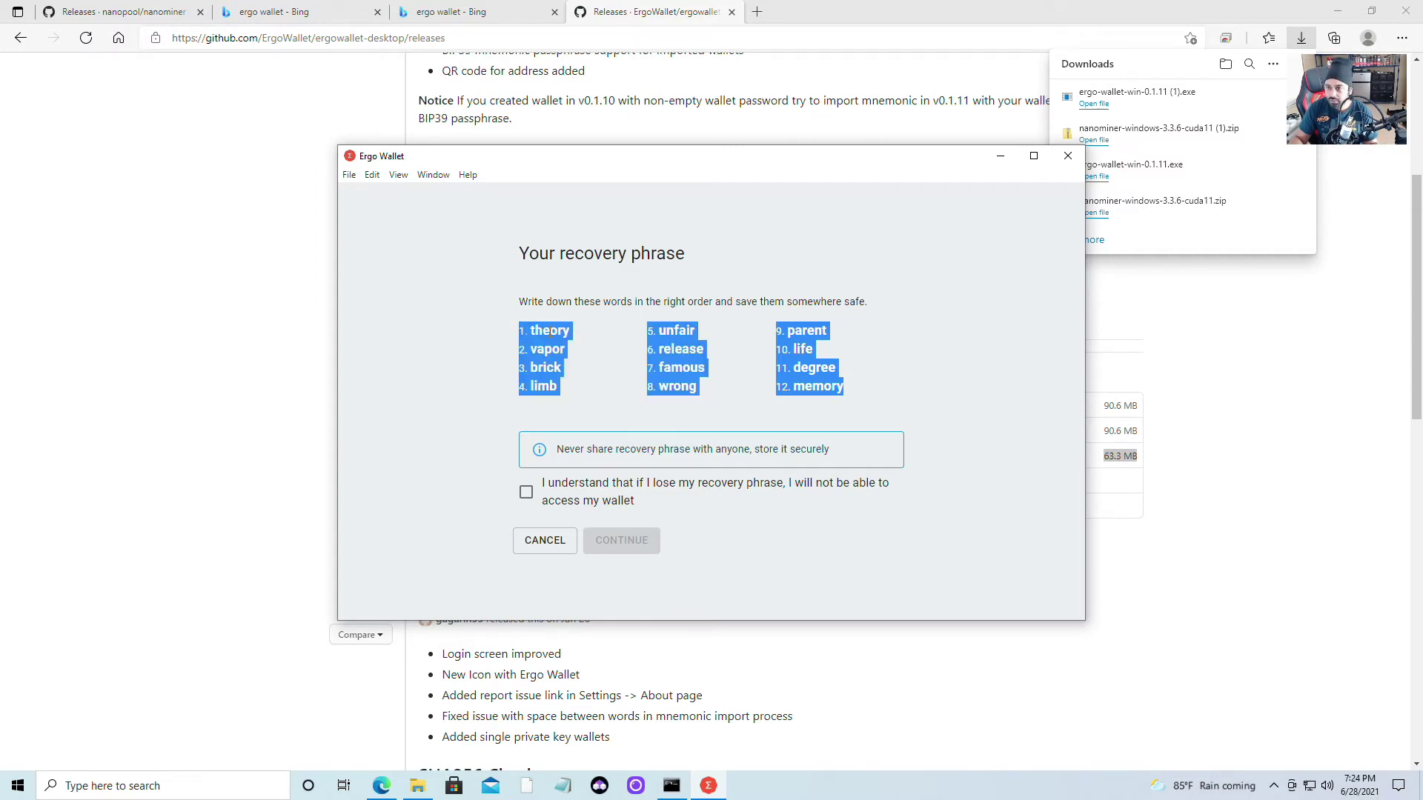
pyautogui.click(562, 785)
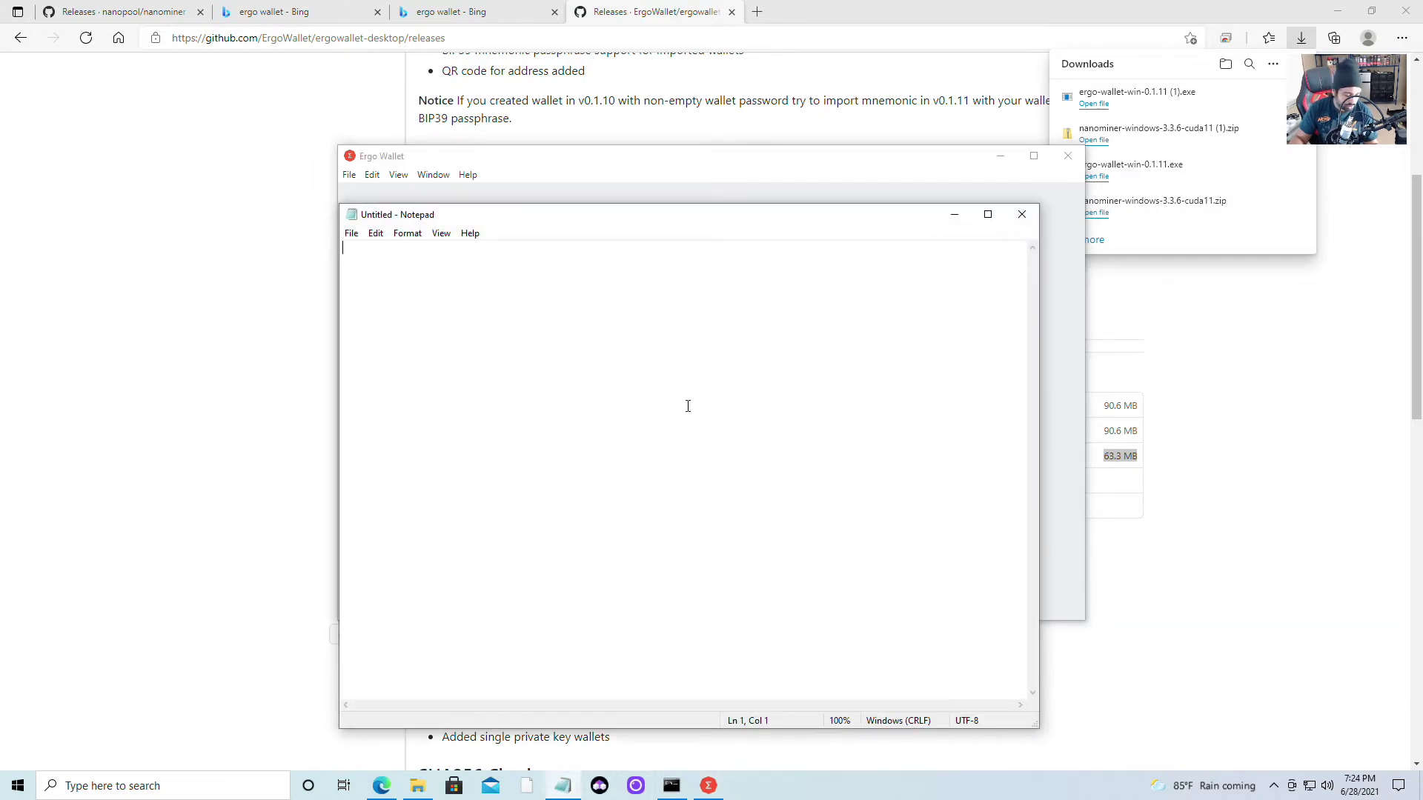
pyautogui.hotkey('ctrl', 'v')
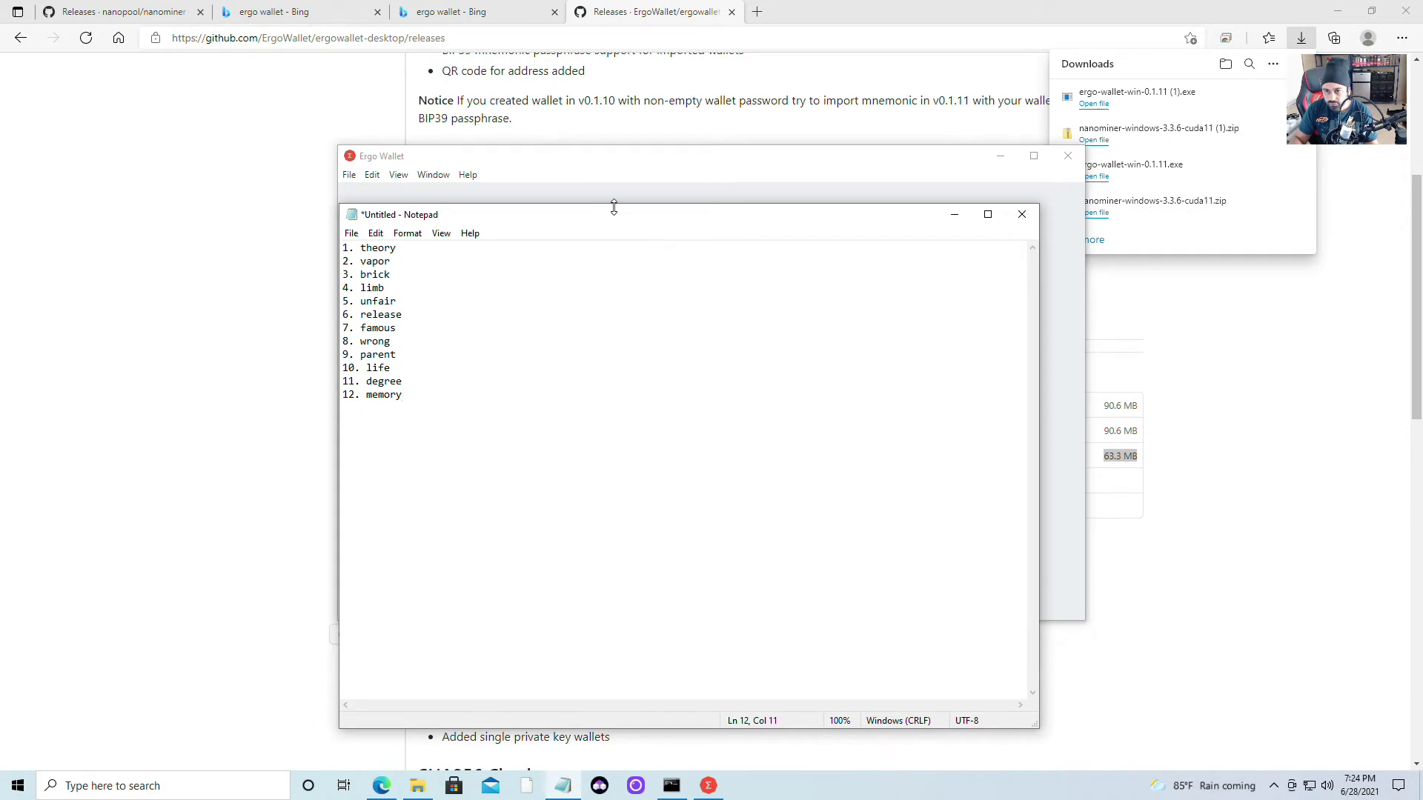
pyautogui.moveTo(622, 223); pyautogui.dragTo(462, 194)
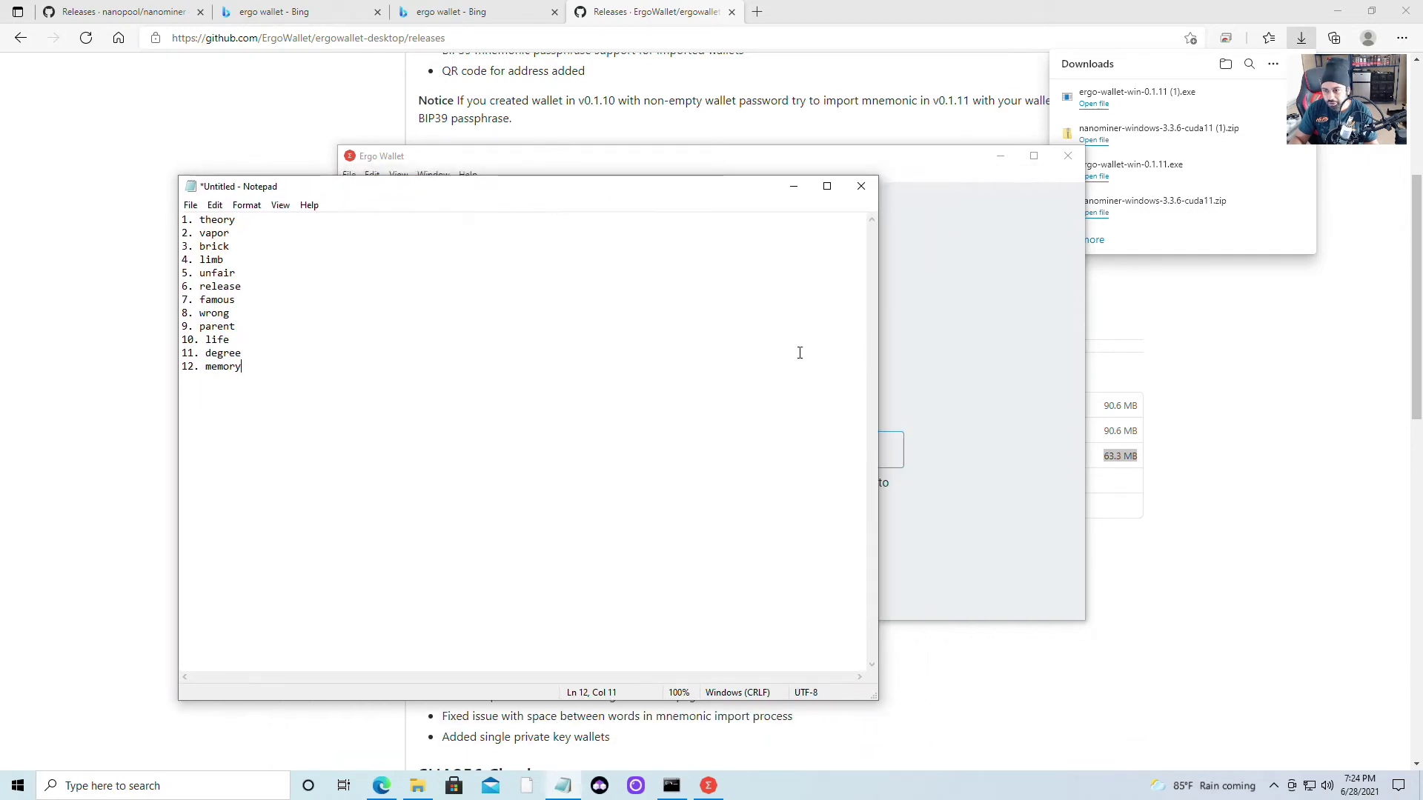
# Tick 'I understand' on the recovery phrase warning and continue to phrase verification
pyautogui.click(1000, 386)
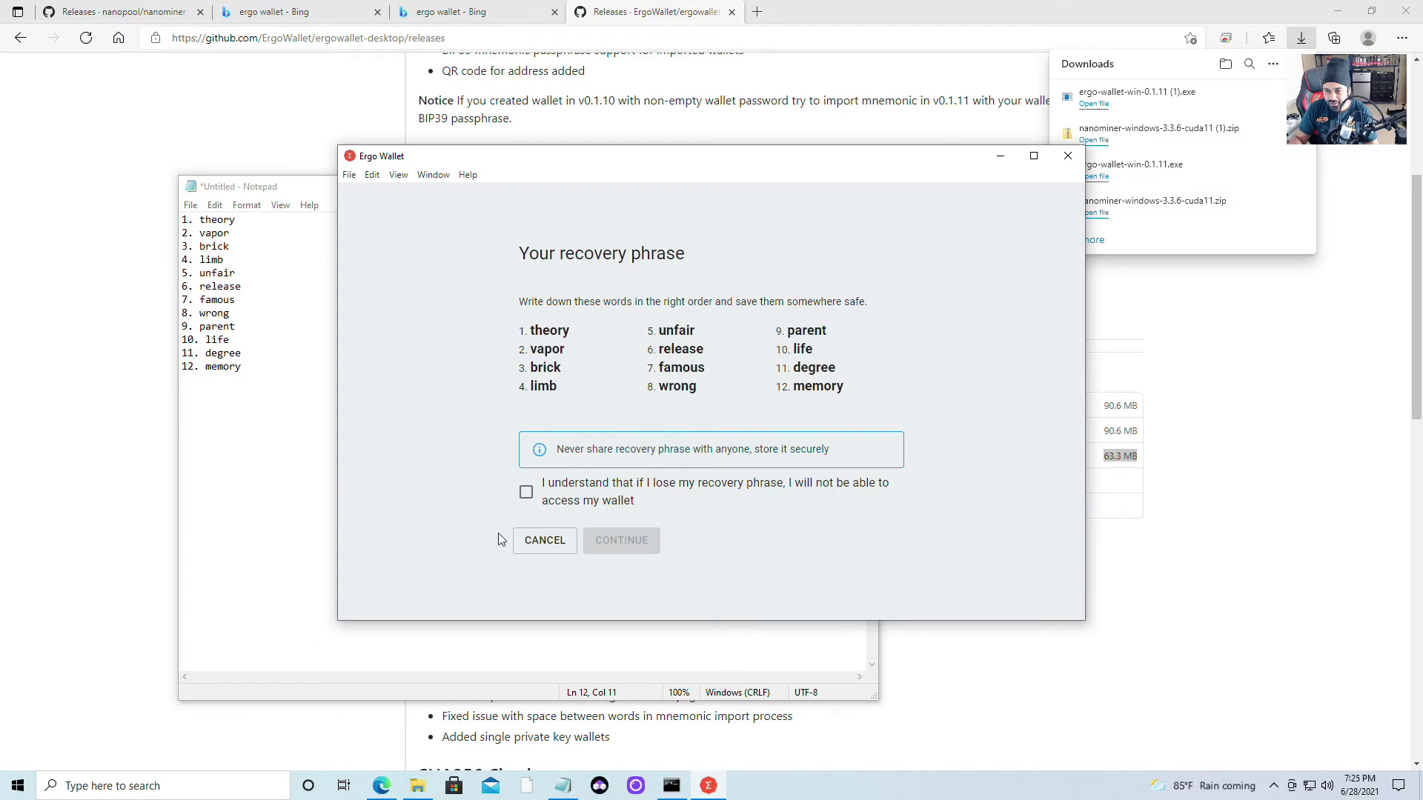
pyautogui.click(525, 494)
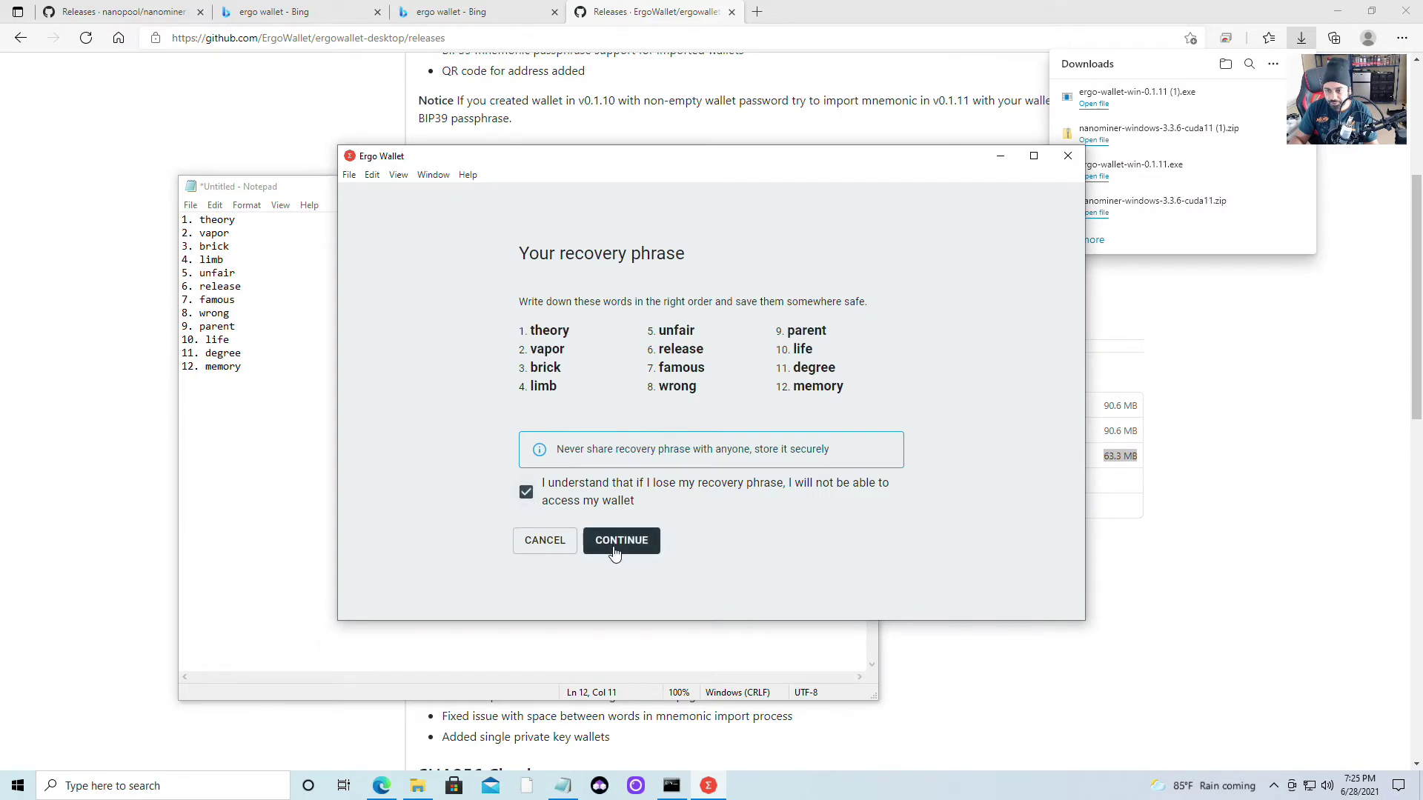
pyautogui.click(615, 548)
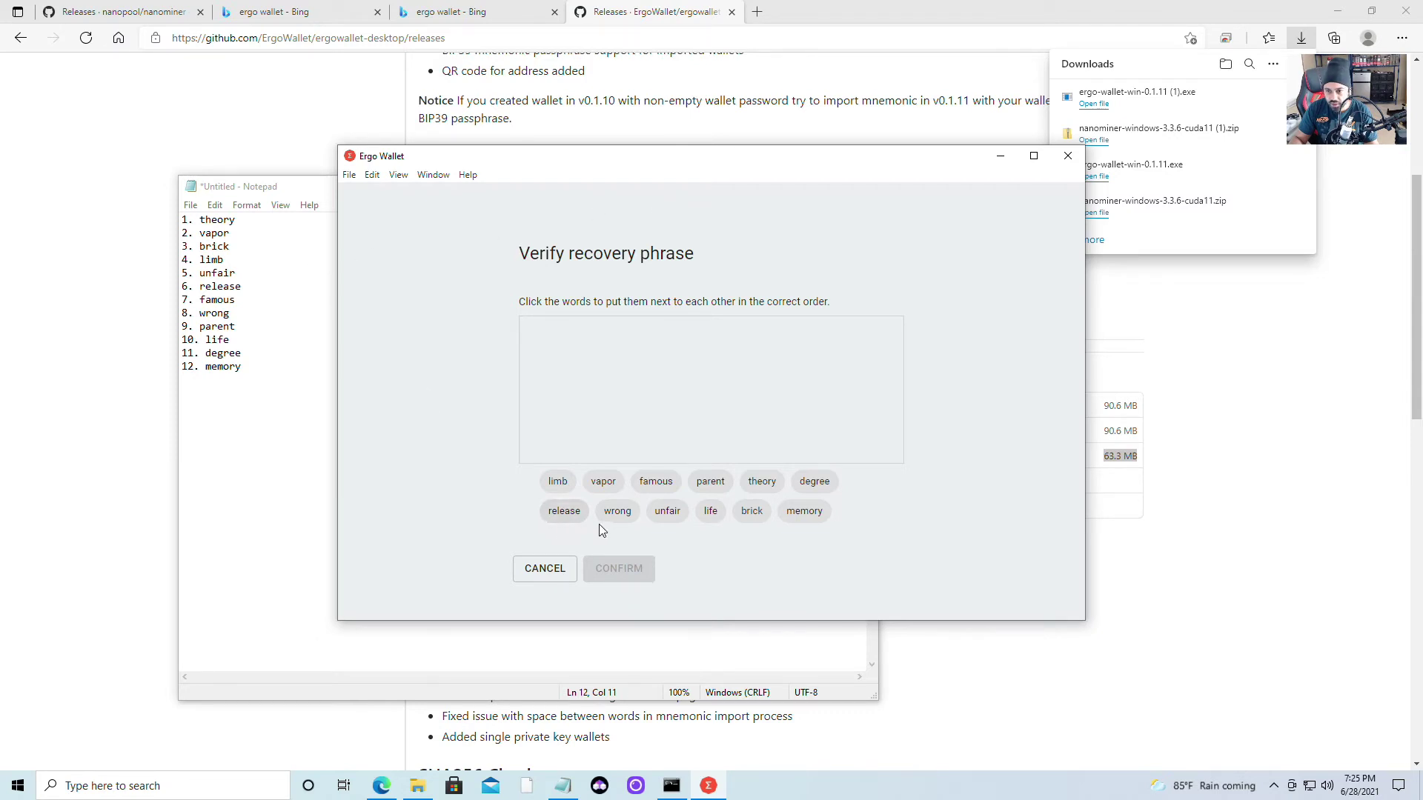
# Place recovery words 1 through 6 in the order listed in Notepad
pyautogui.click(760, 483)
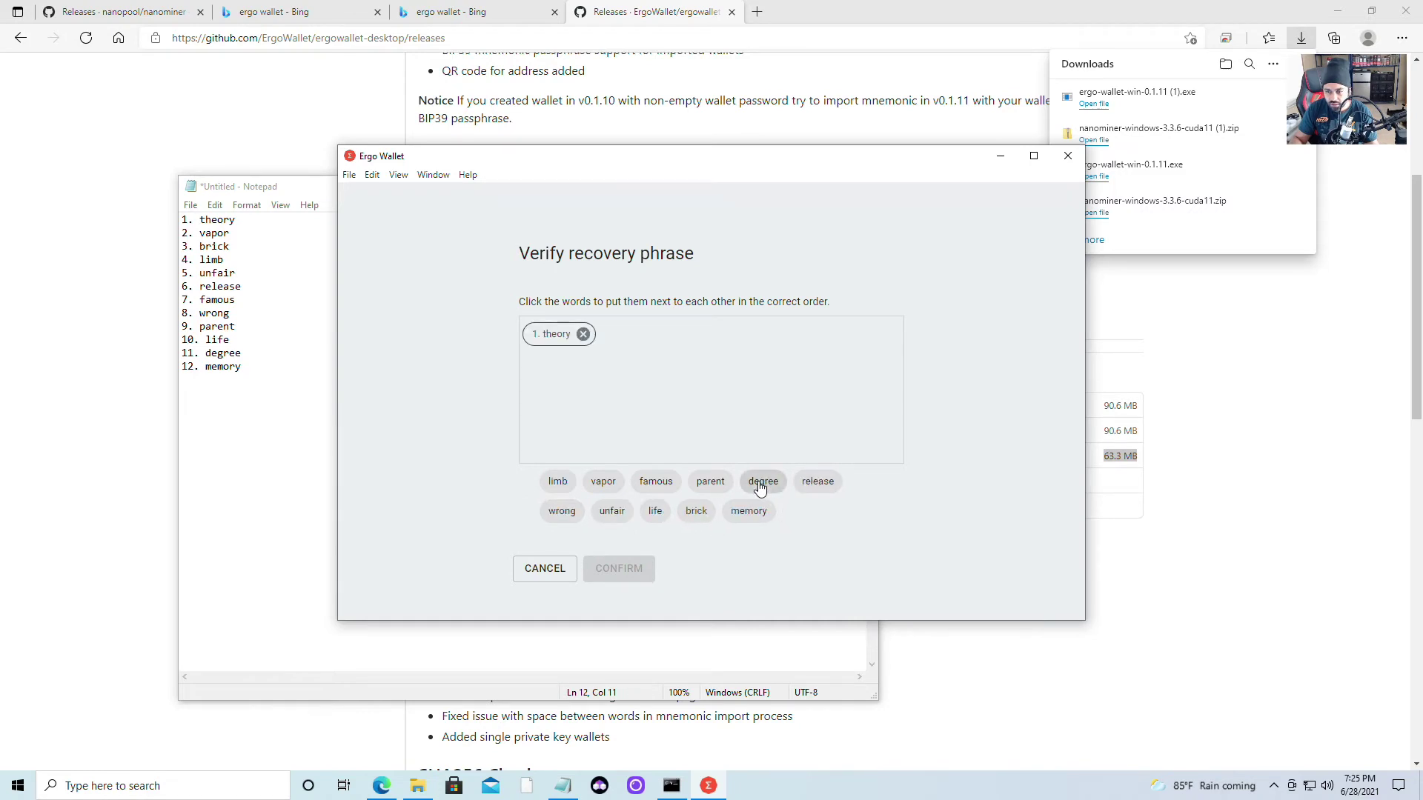
pyautogui.click(604, 485)
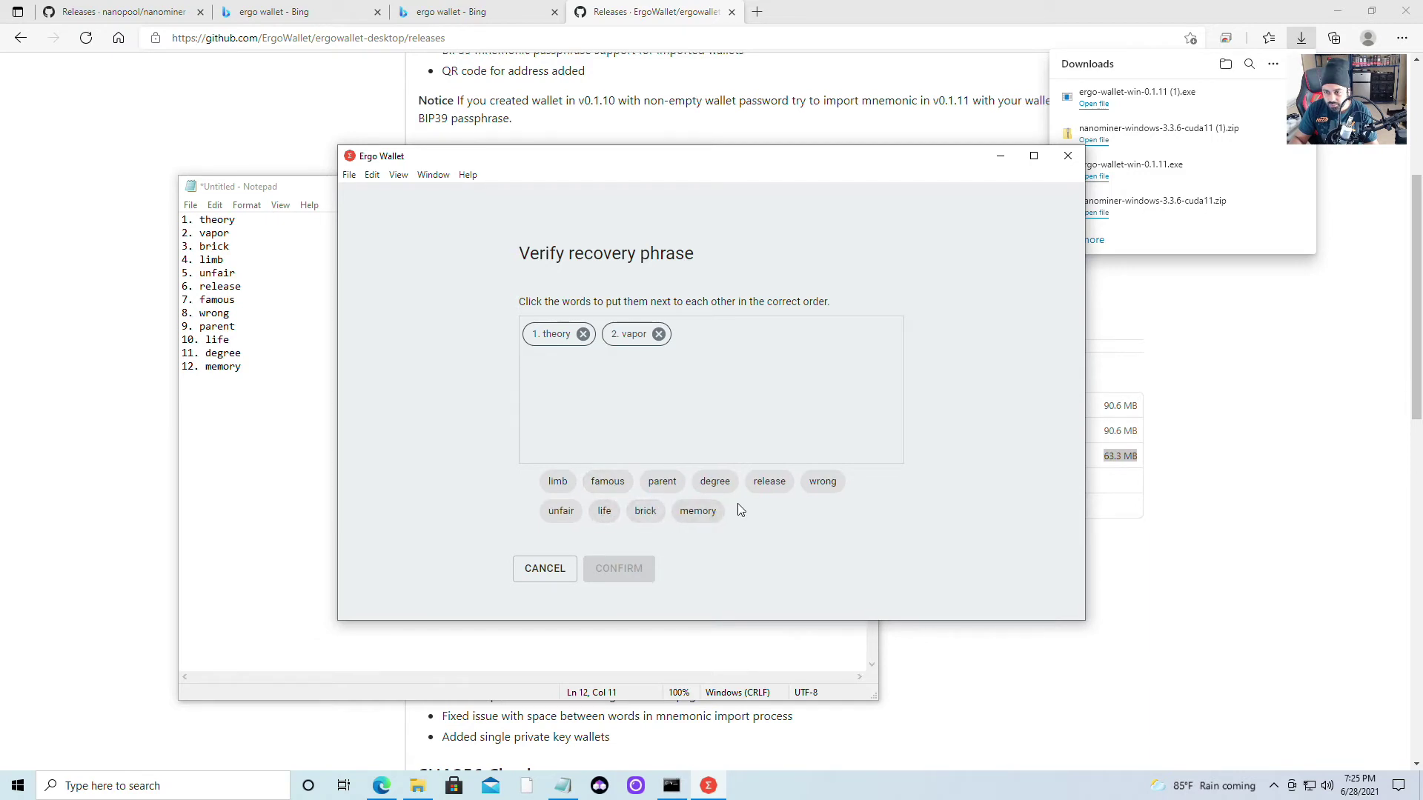
pyautogui.click(645, 515)
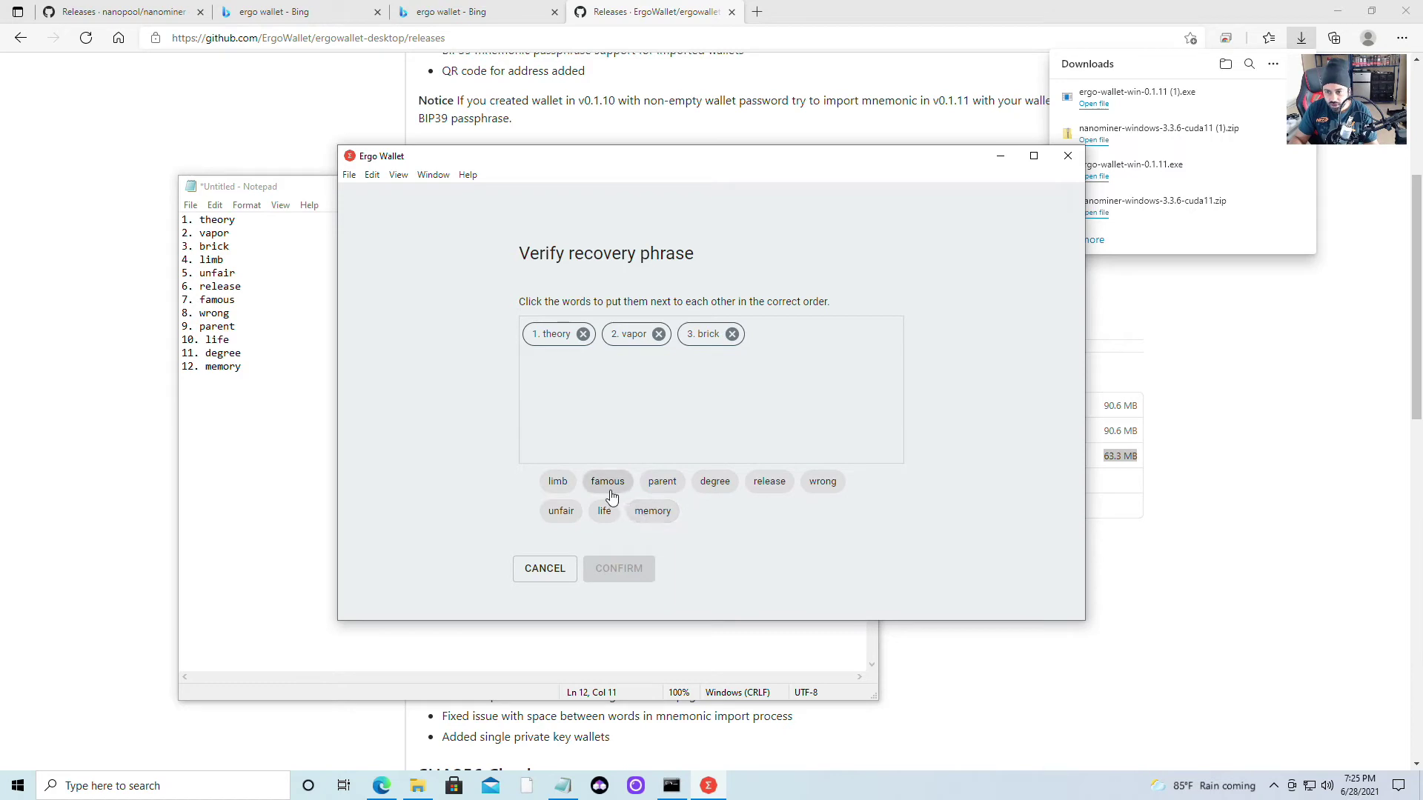
pyautogui.click(558, 483)
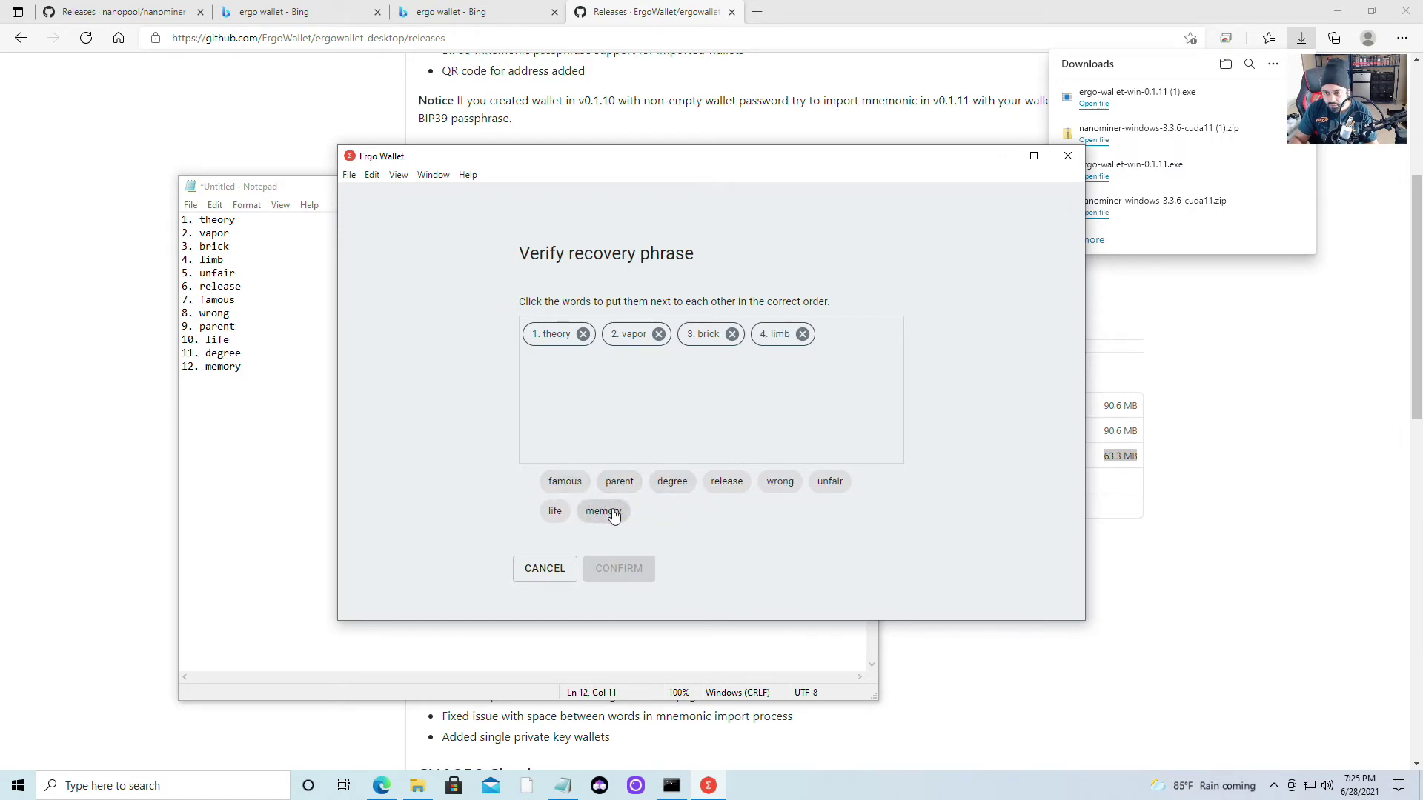
pyautogui.click(832, 486)
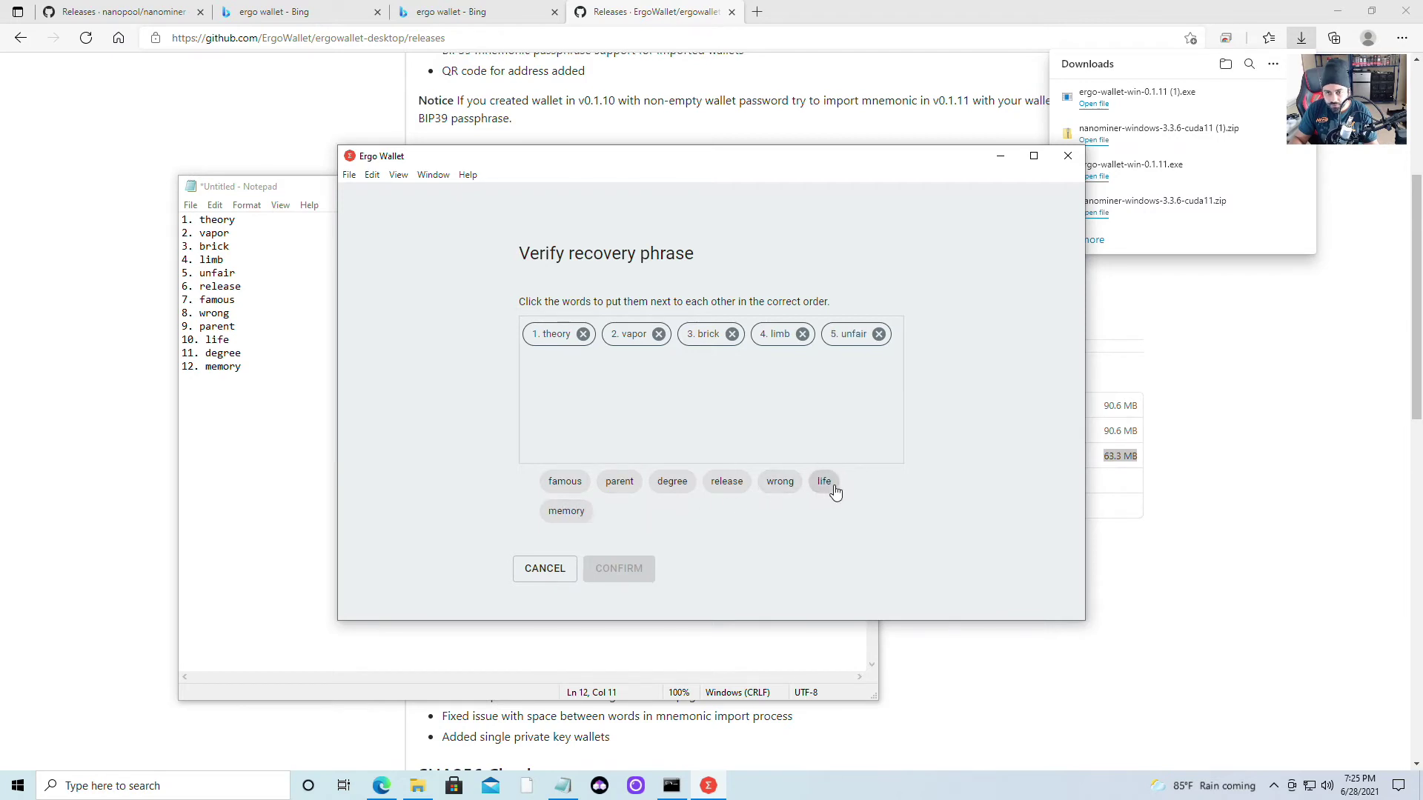
pyautogui.click(727, 489)
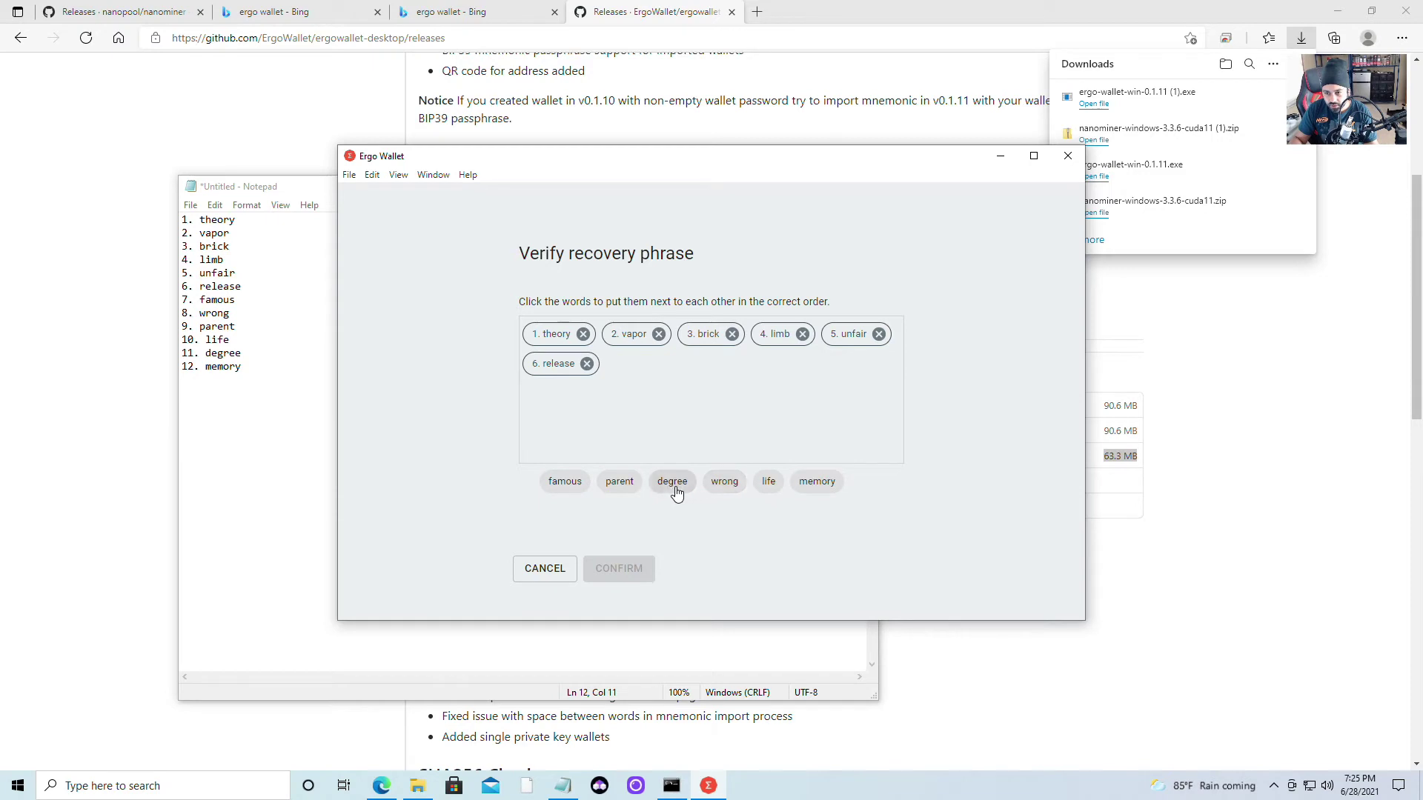
# Place recovery words 7 through 12 in order and confirm the rebuilt phrase
pyautogui.click(565, 482)
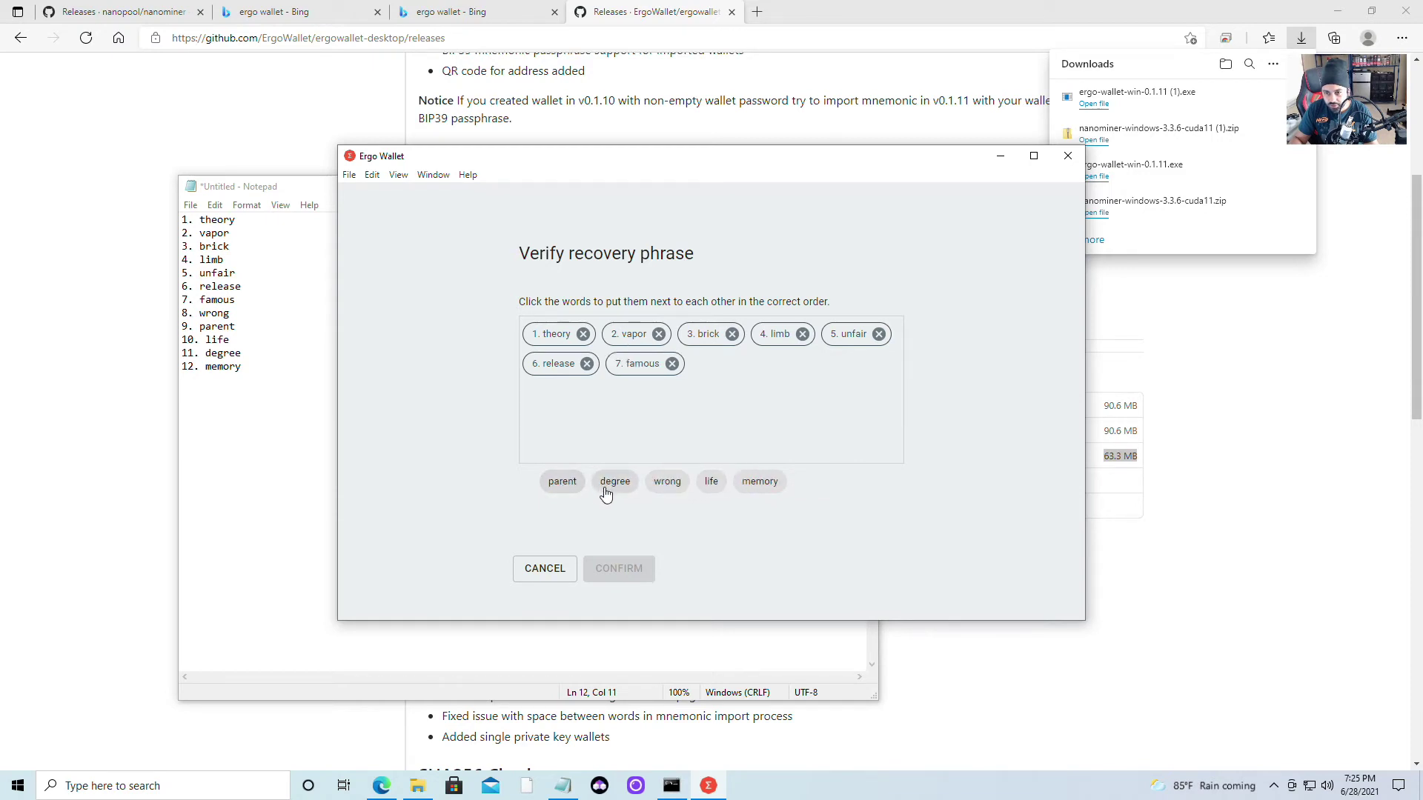
pyautogui.click(679, 495)
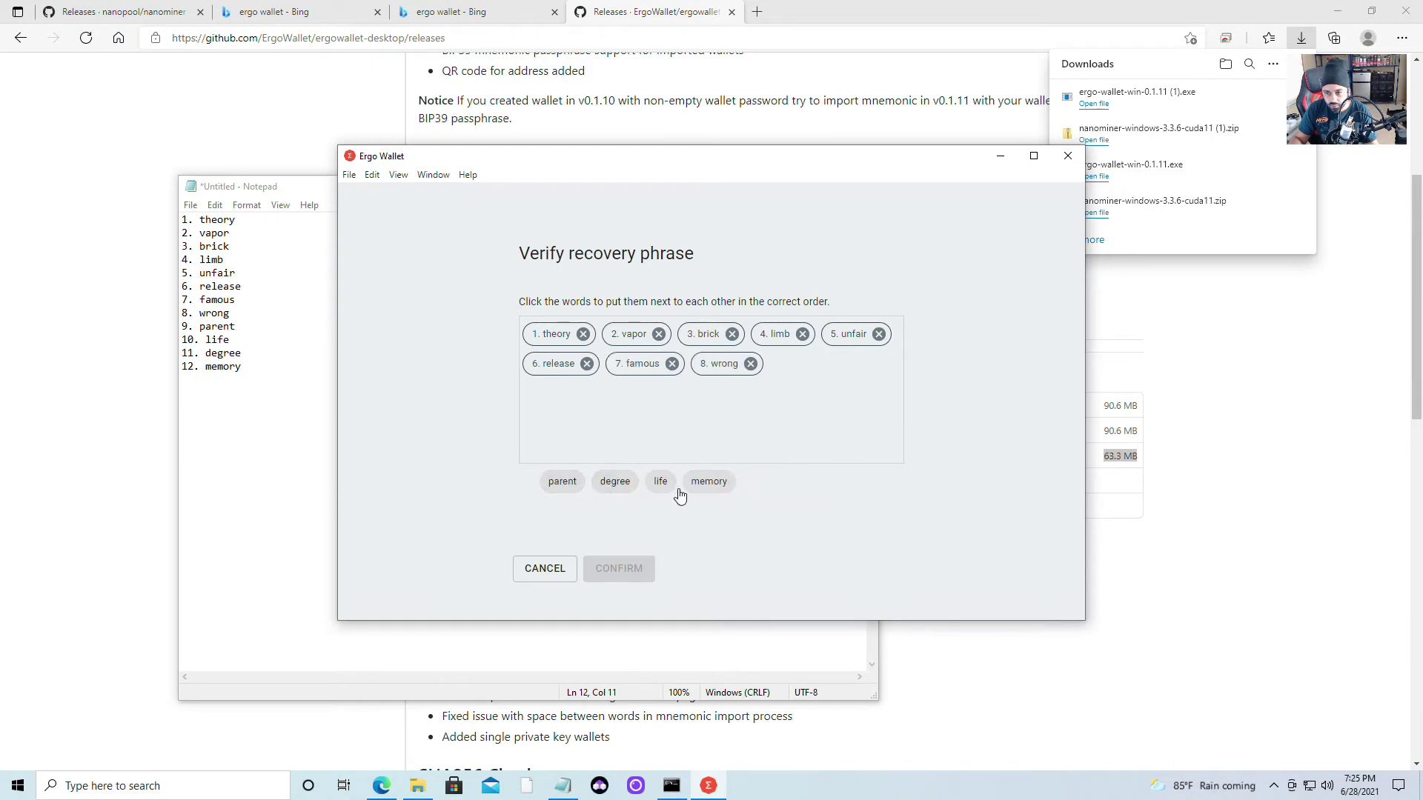
pyautogui.click(562, 483)
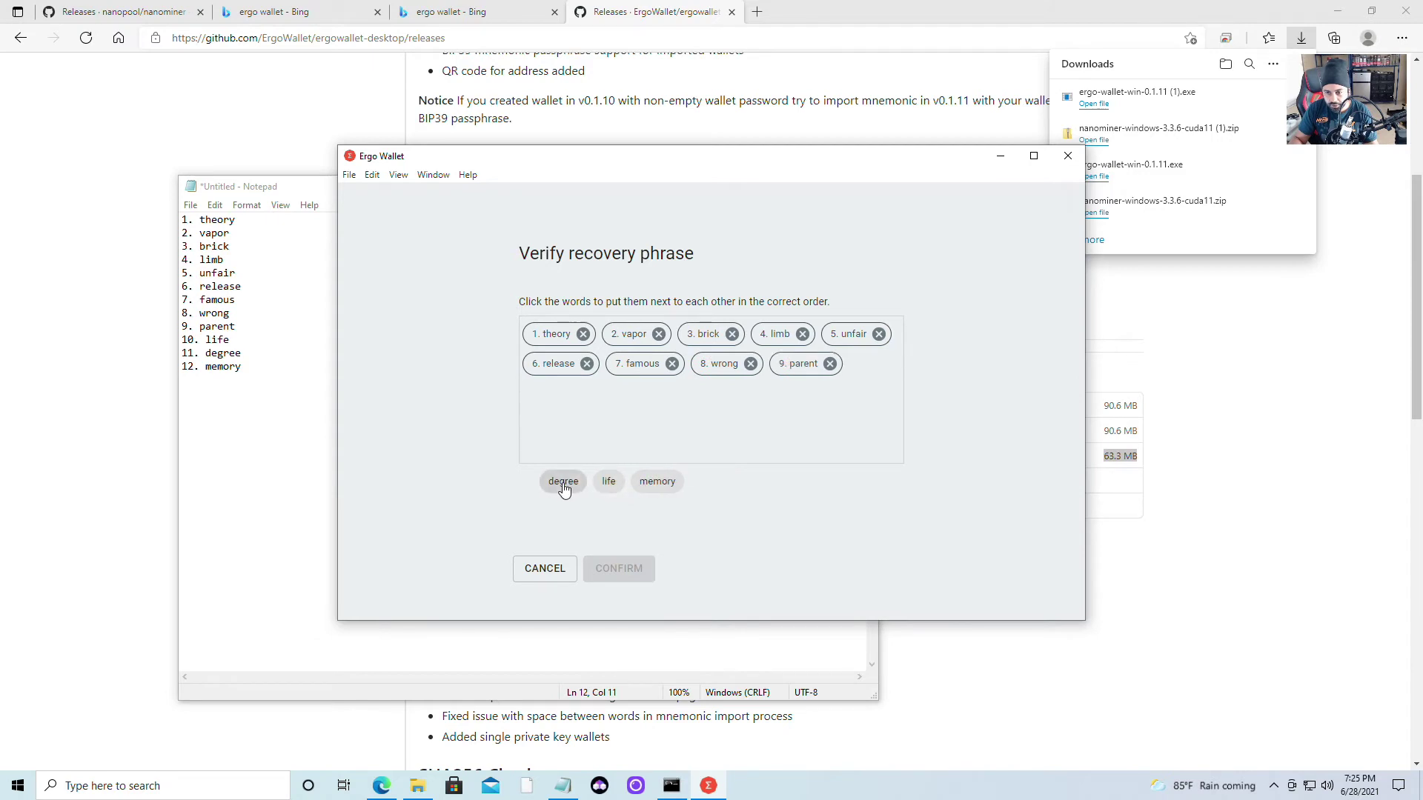
pyautogui.click(618, 489)
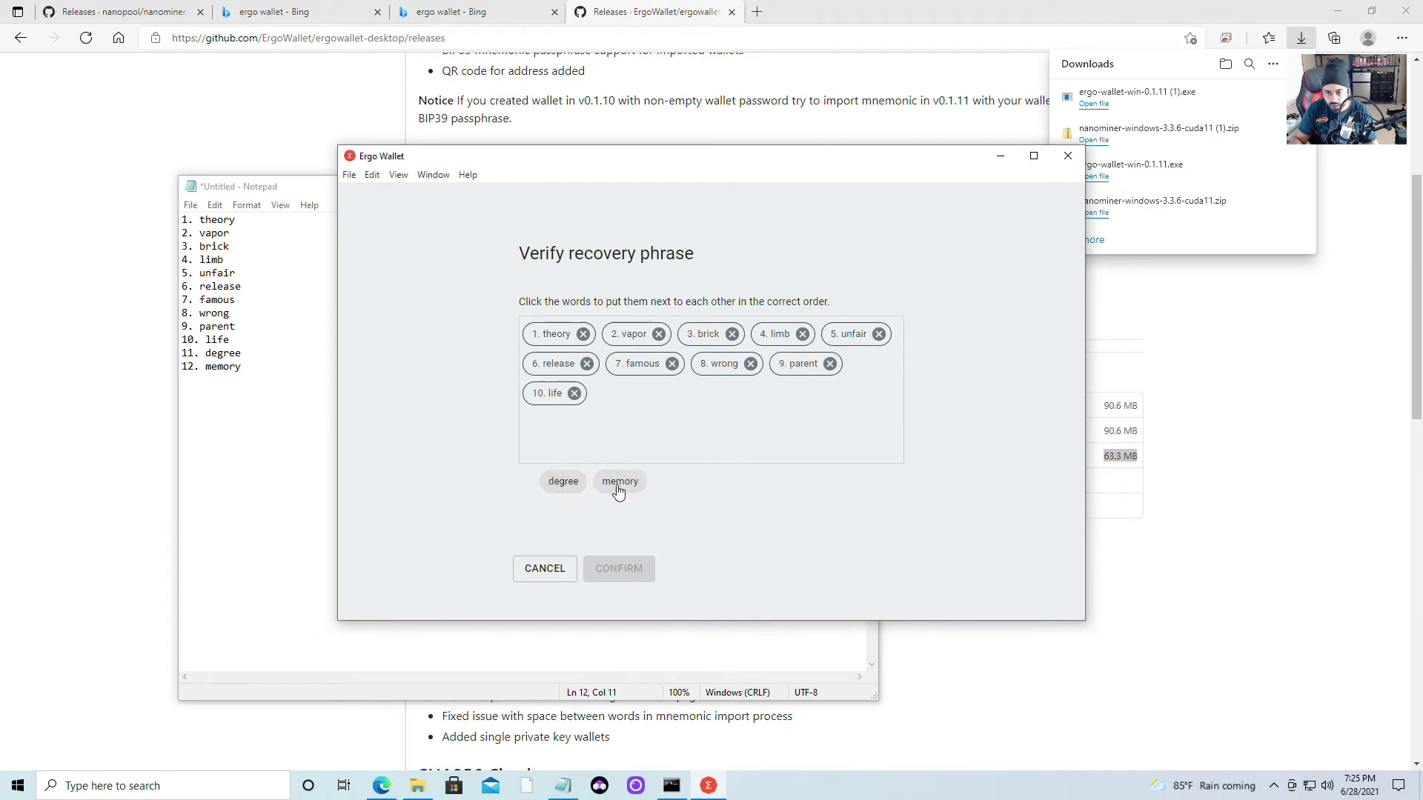
pyautogui.click(563, 487)
pyautogui.click(564, 486)
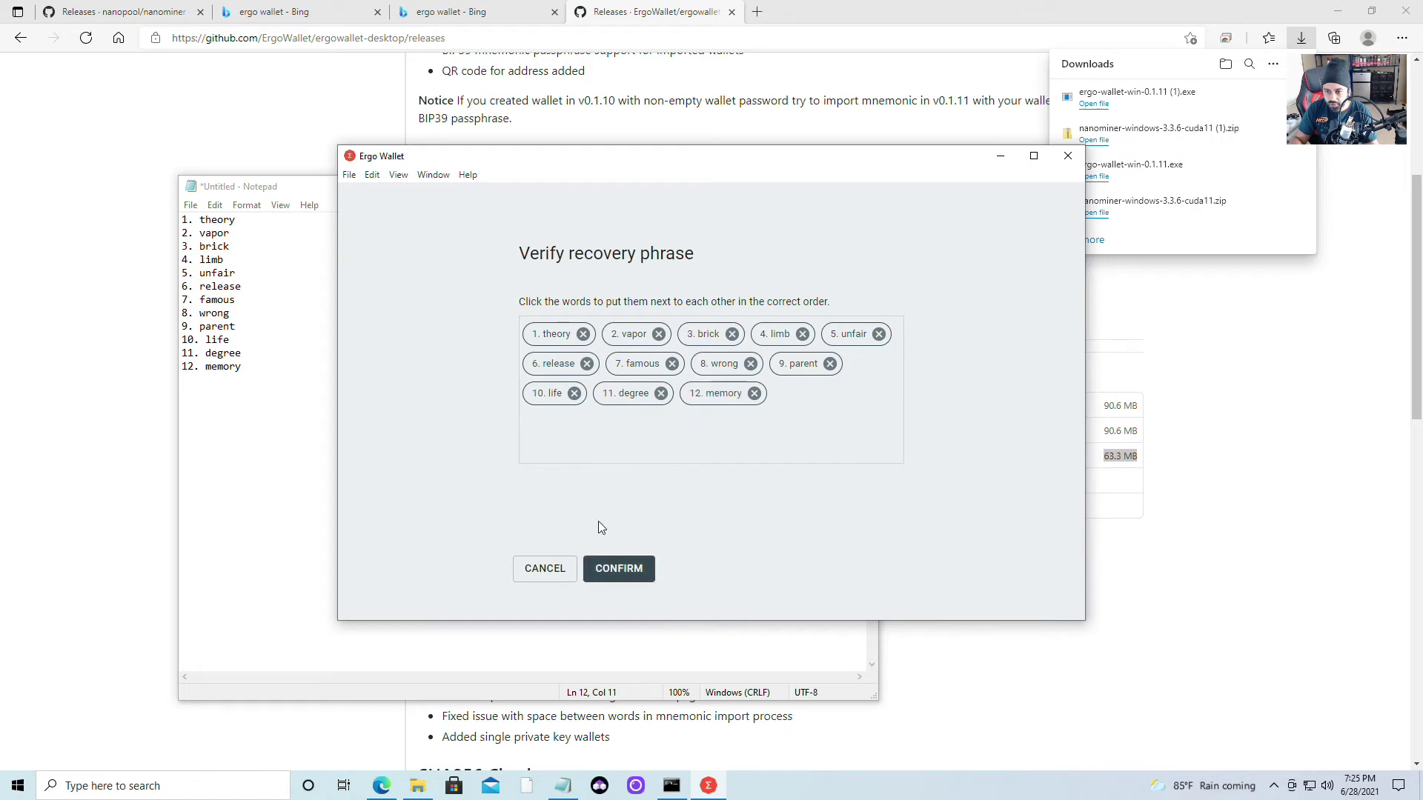
pyautogui.click(627, 571)
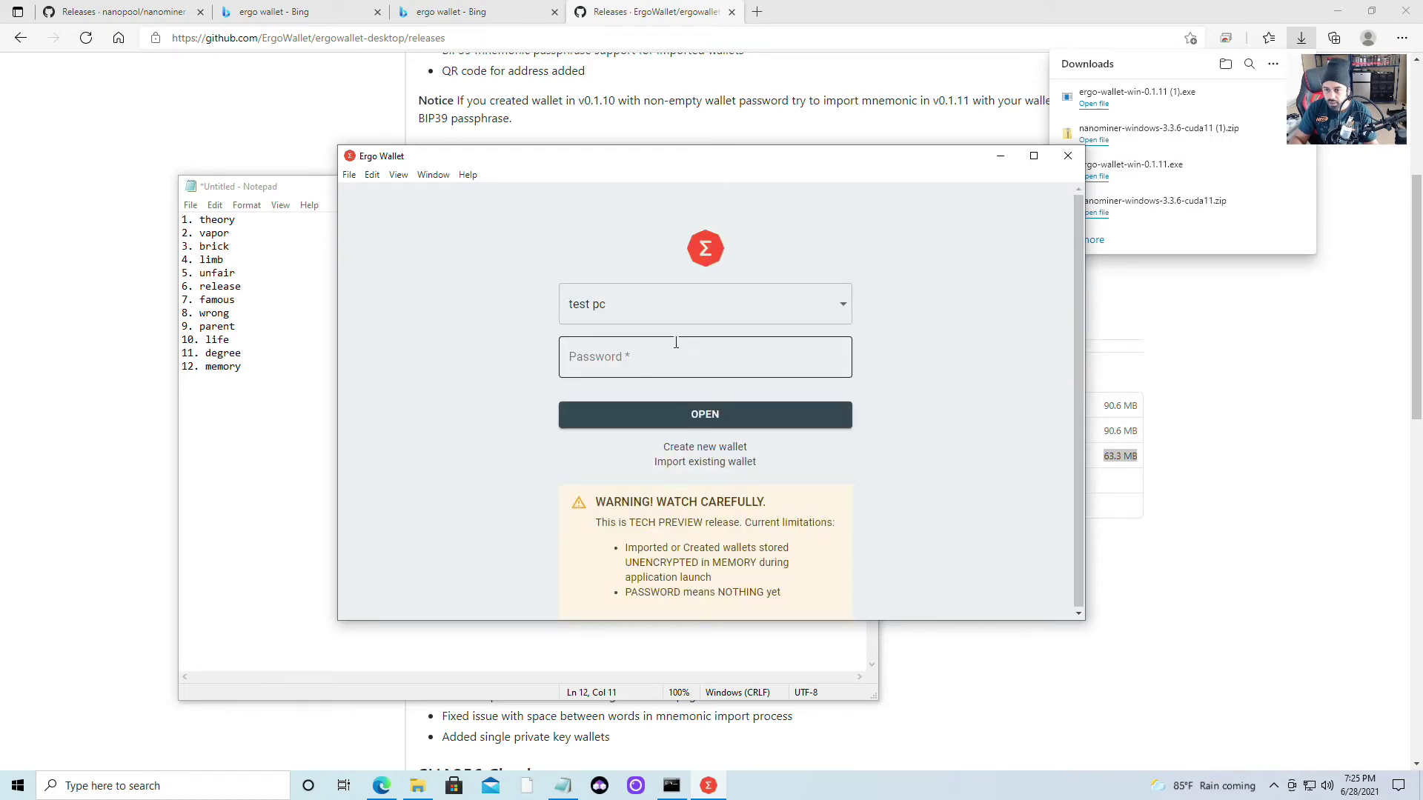
# Unlock the 'test pc' wallet with its password to show its 0 ERG overview
pyautogui.click(659, 361)
pyautogui.write('1')
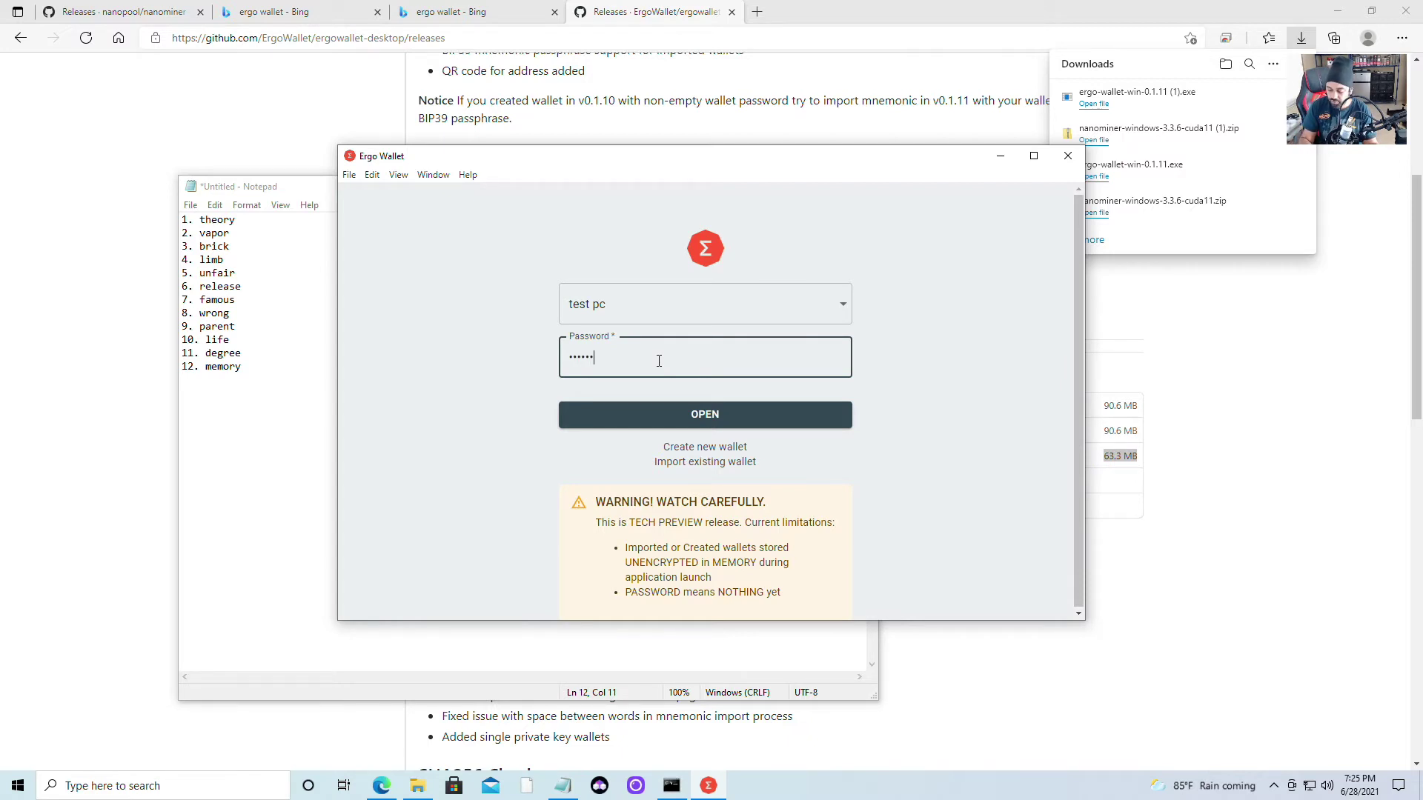
pyautogui.write('••••••••')
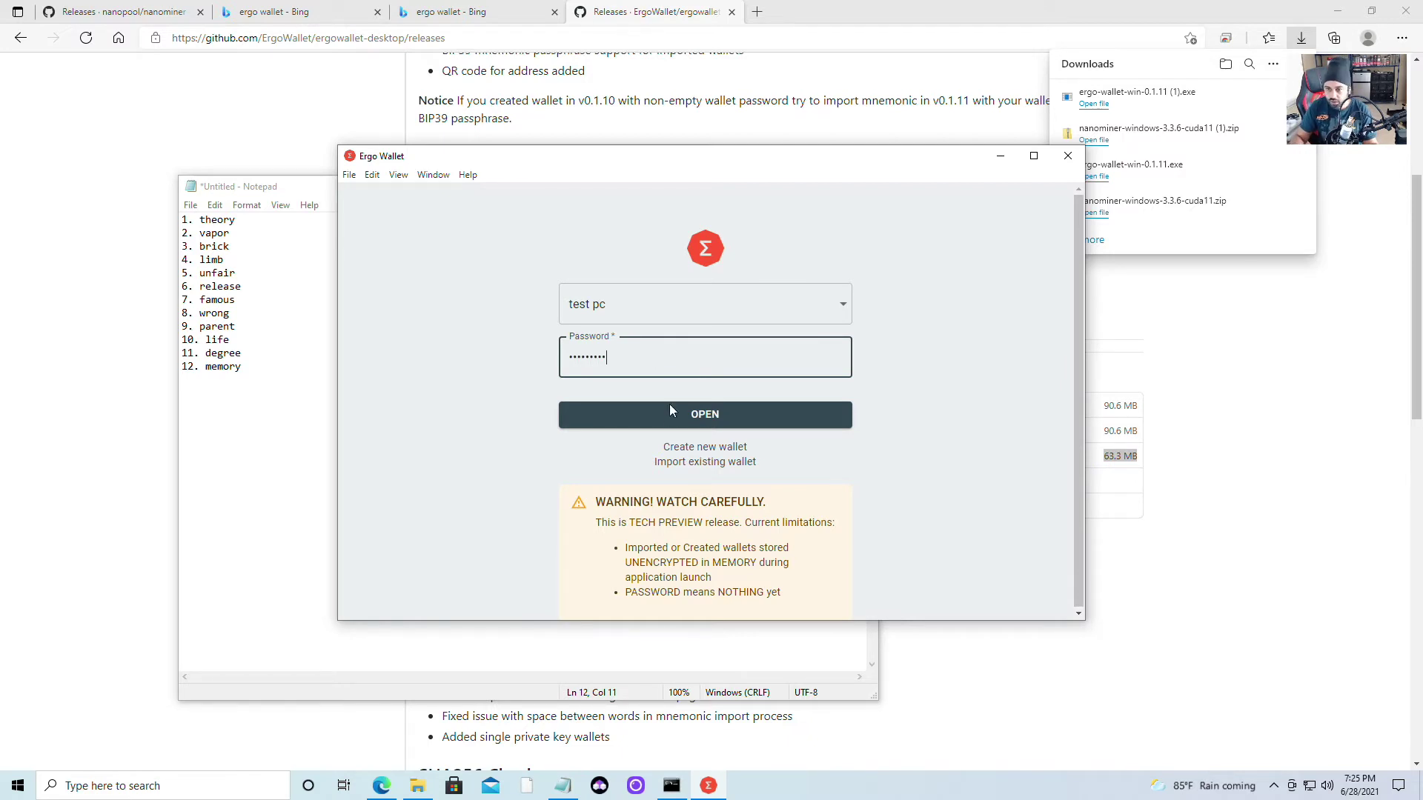
pyautogui.click(670, 425)
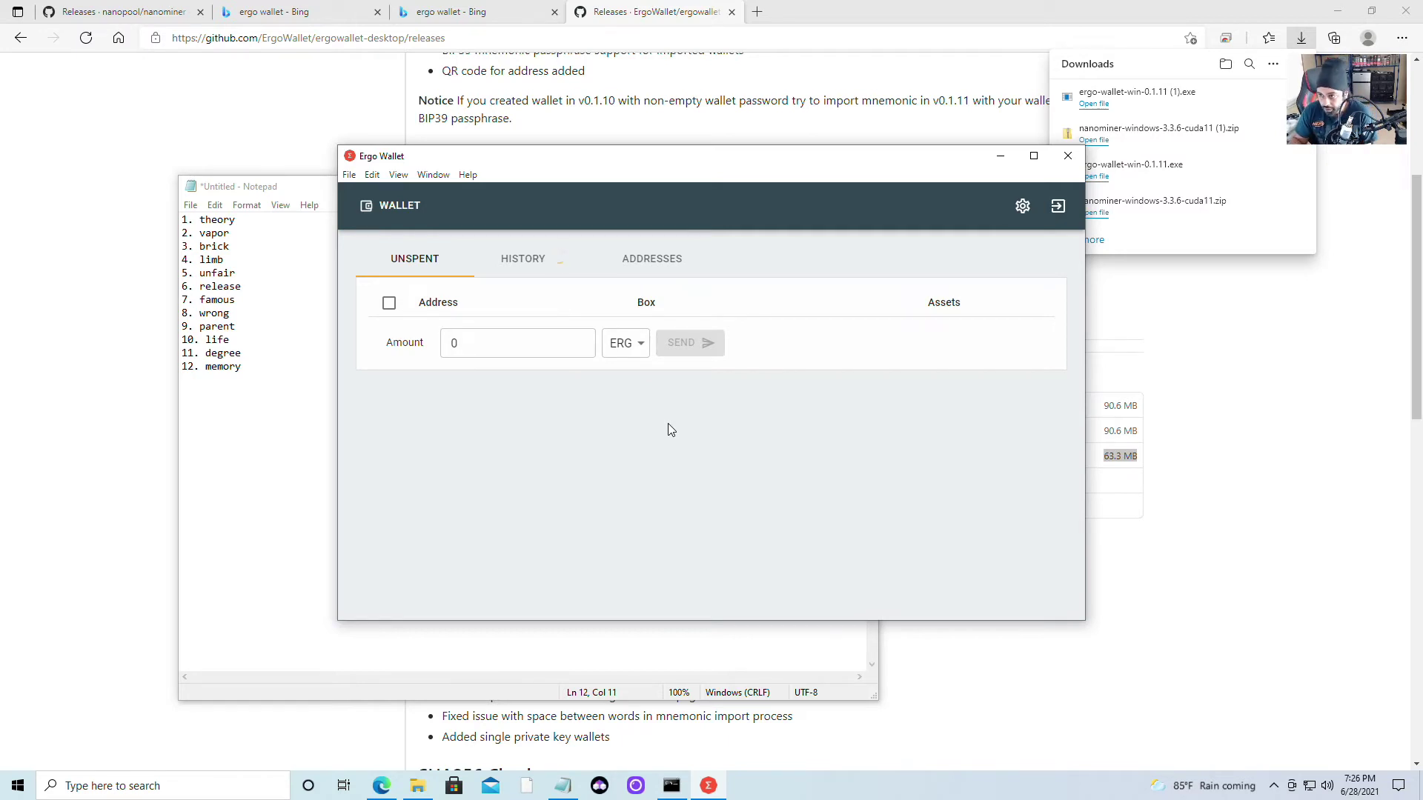
# Show the 'test pc' receiving addresses and maximize the Ergo Wallet window
pyautogui.click(659, 265)
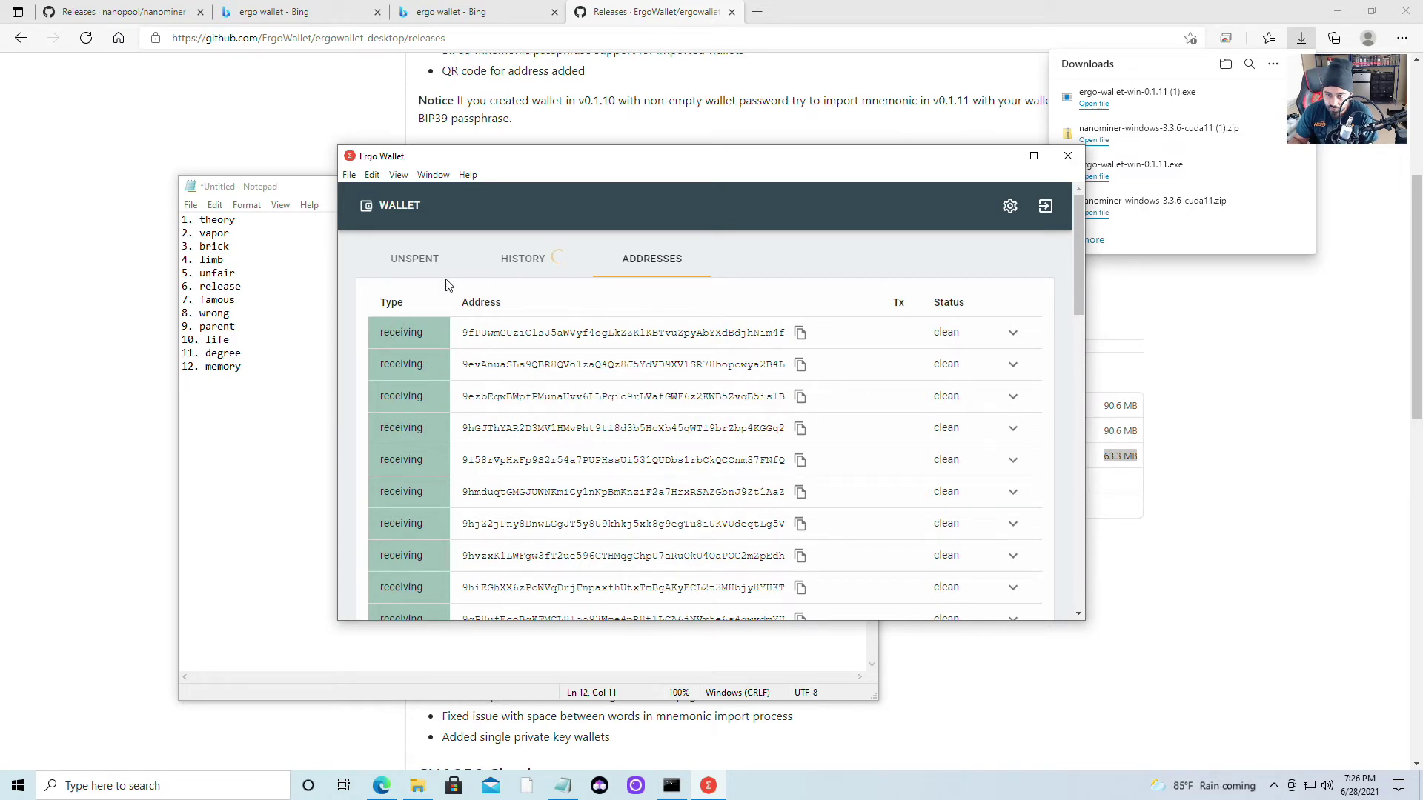
pyautogui.scroll(-5, 830, 318)
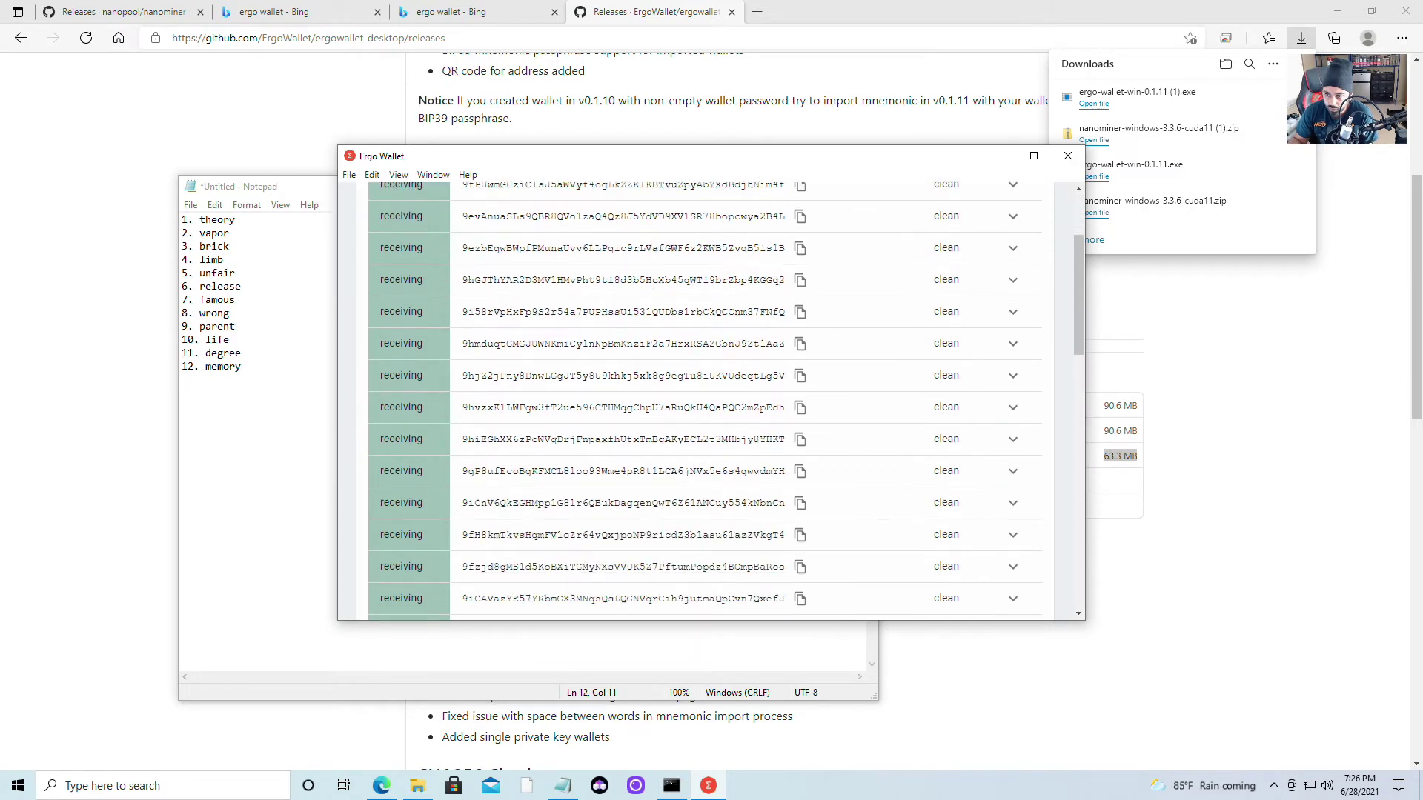
pyautogui.scroll(5, 830, 319)
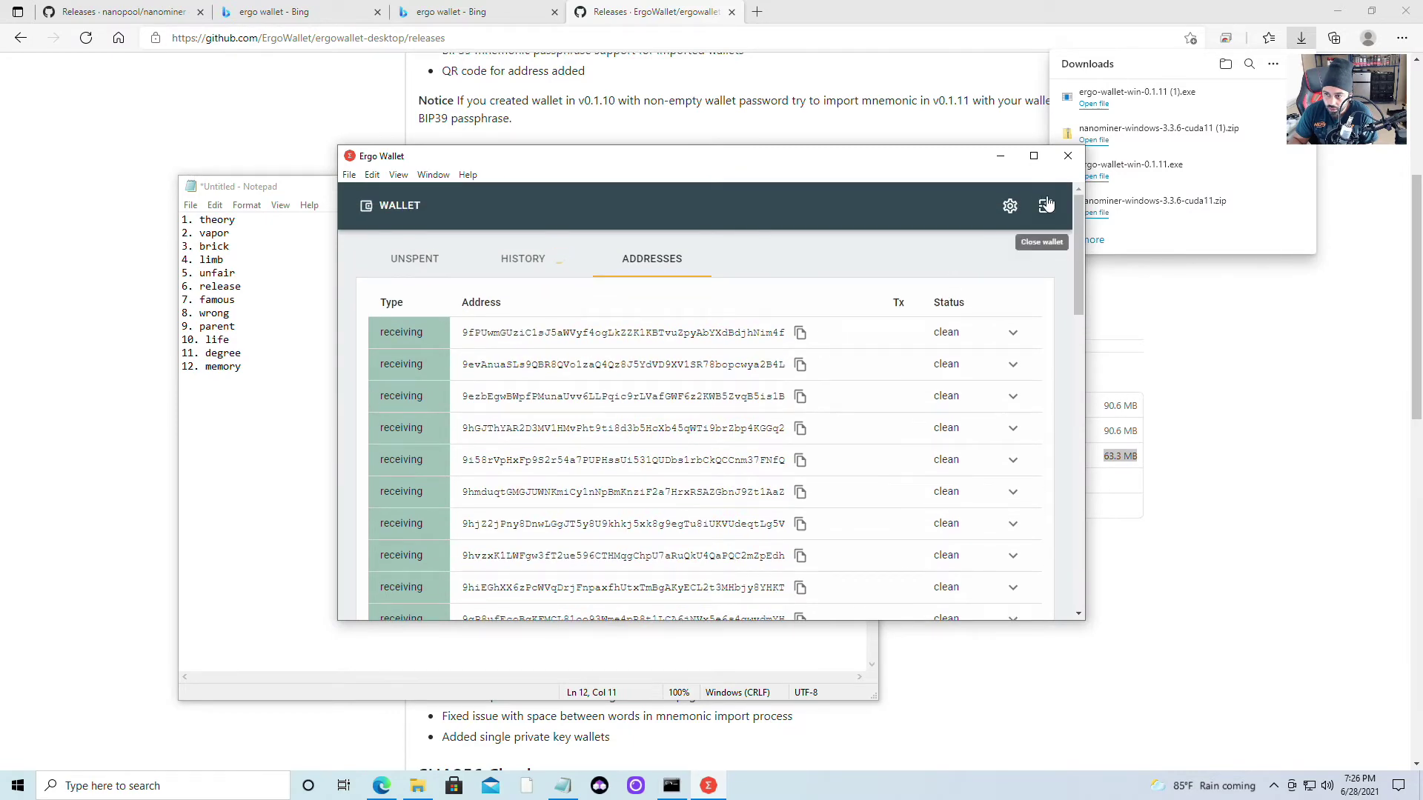
pyautogui.click(1032, 157)
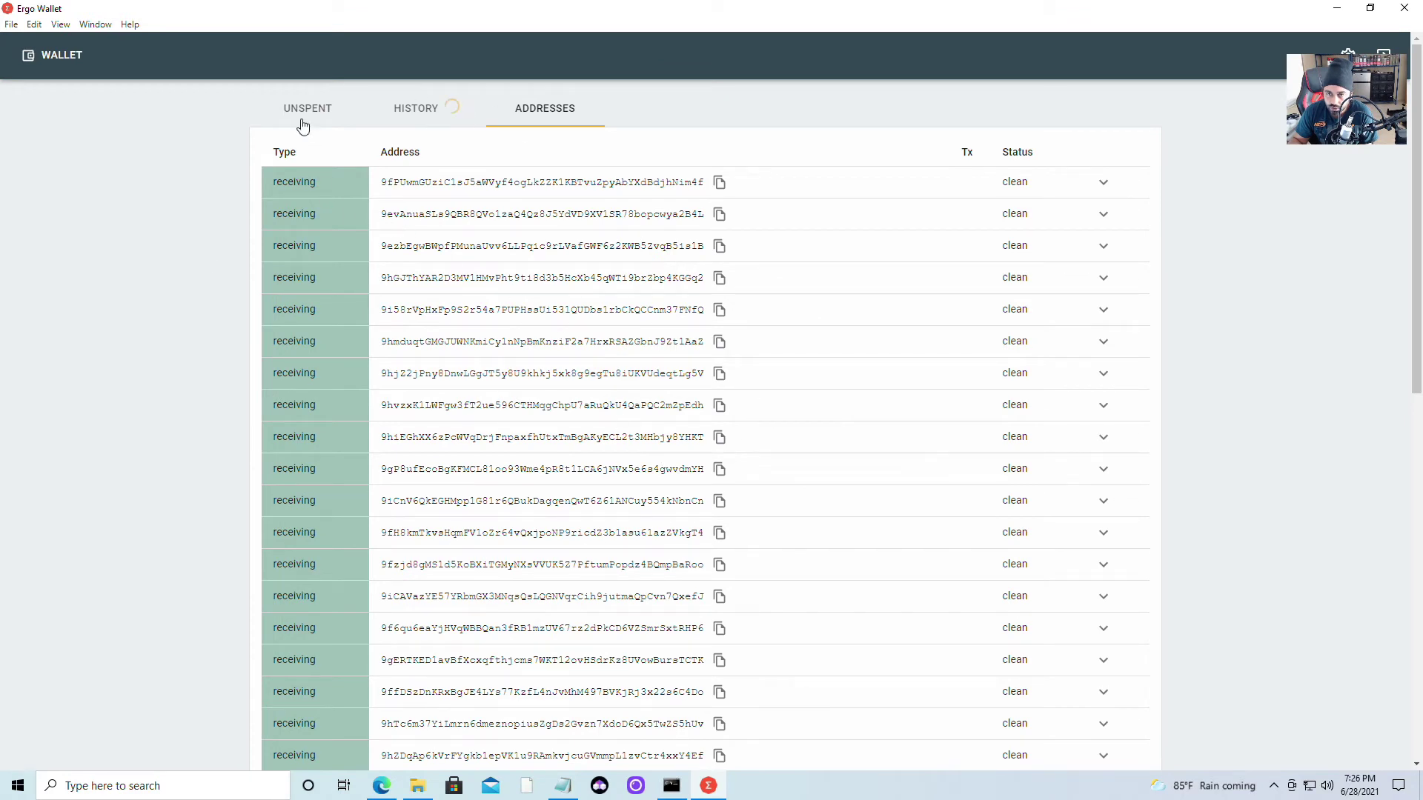
pyautogui.click(12, 27)
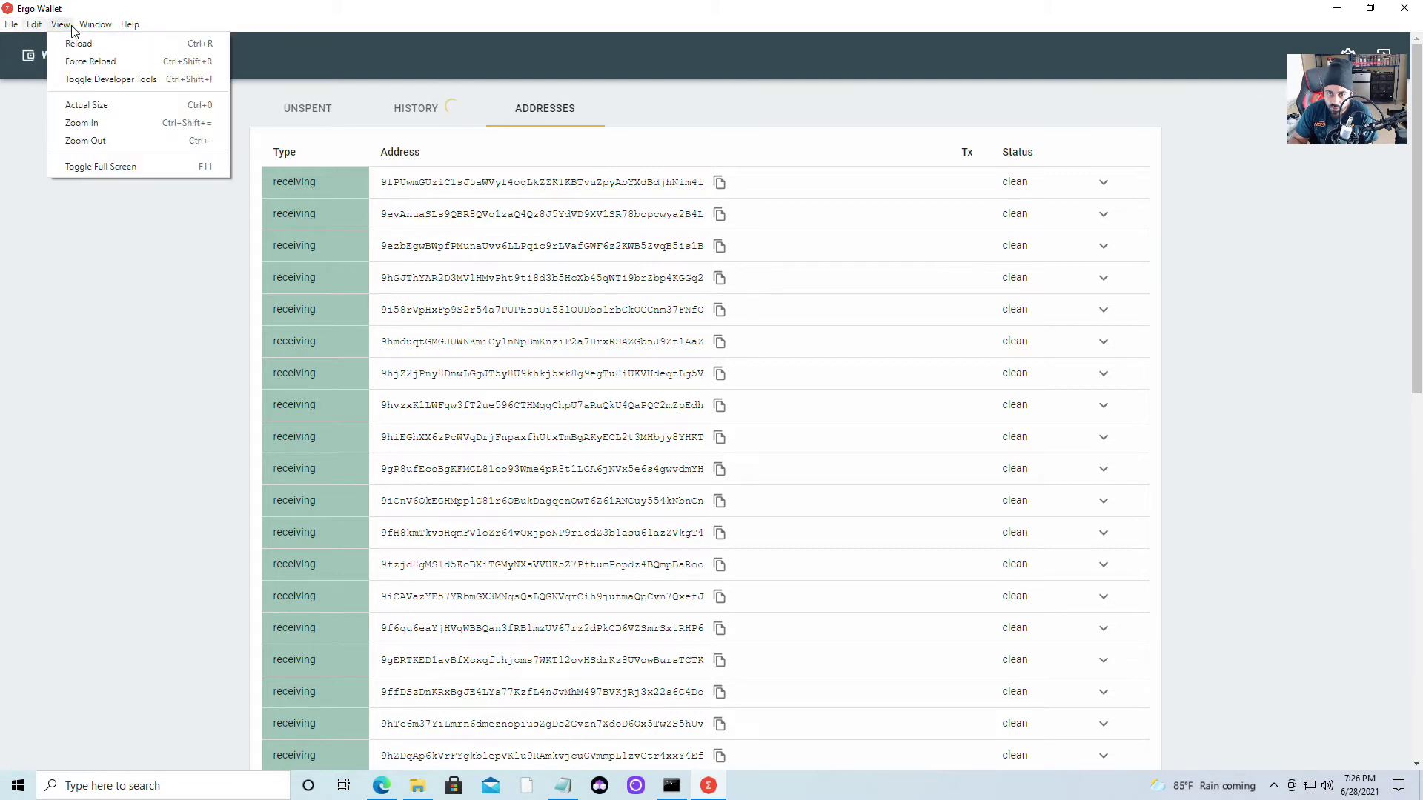
pyautogui.moveTo(92, 28)
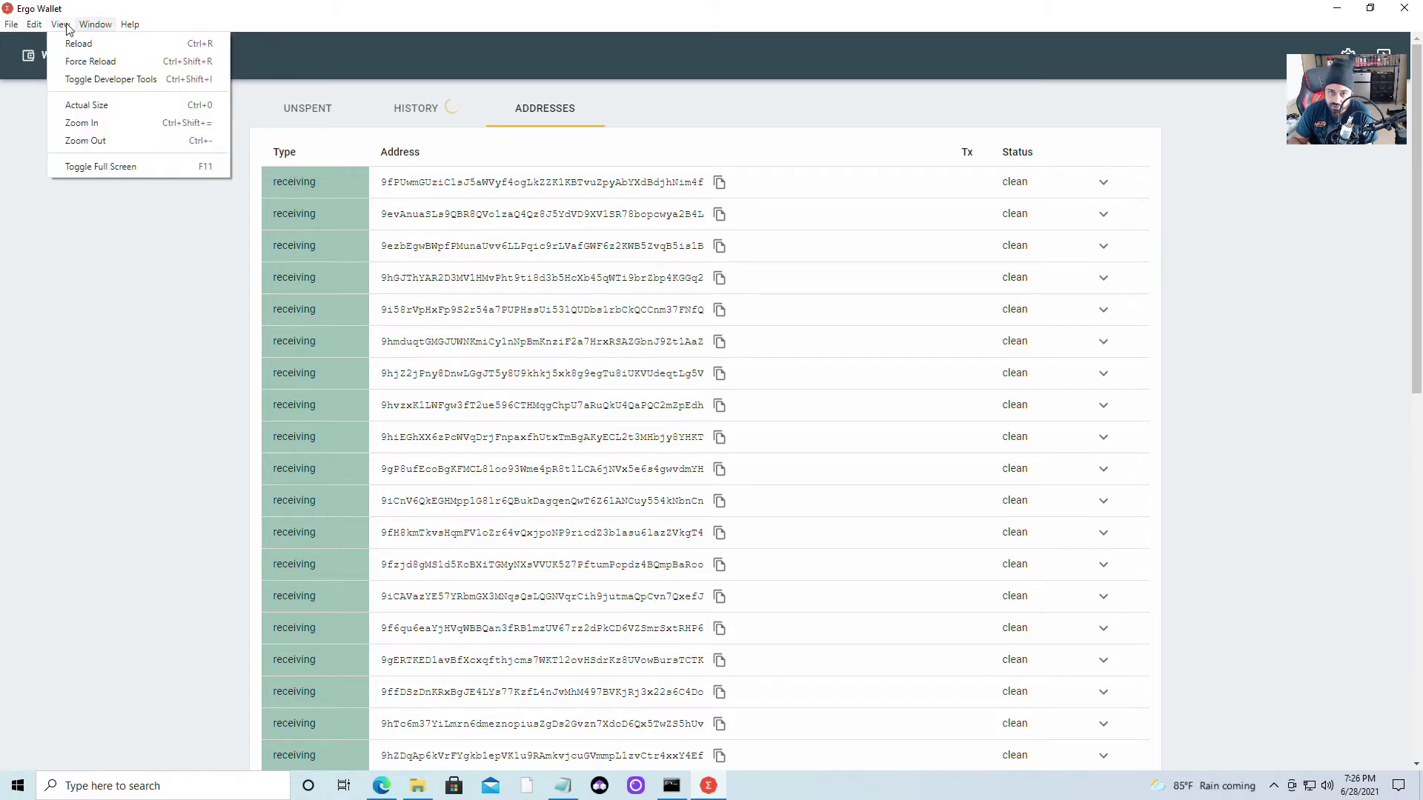
pyautogui.click(136, 374)
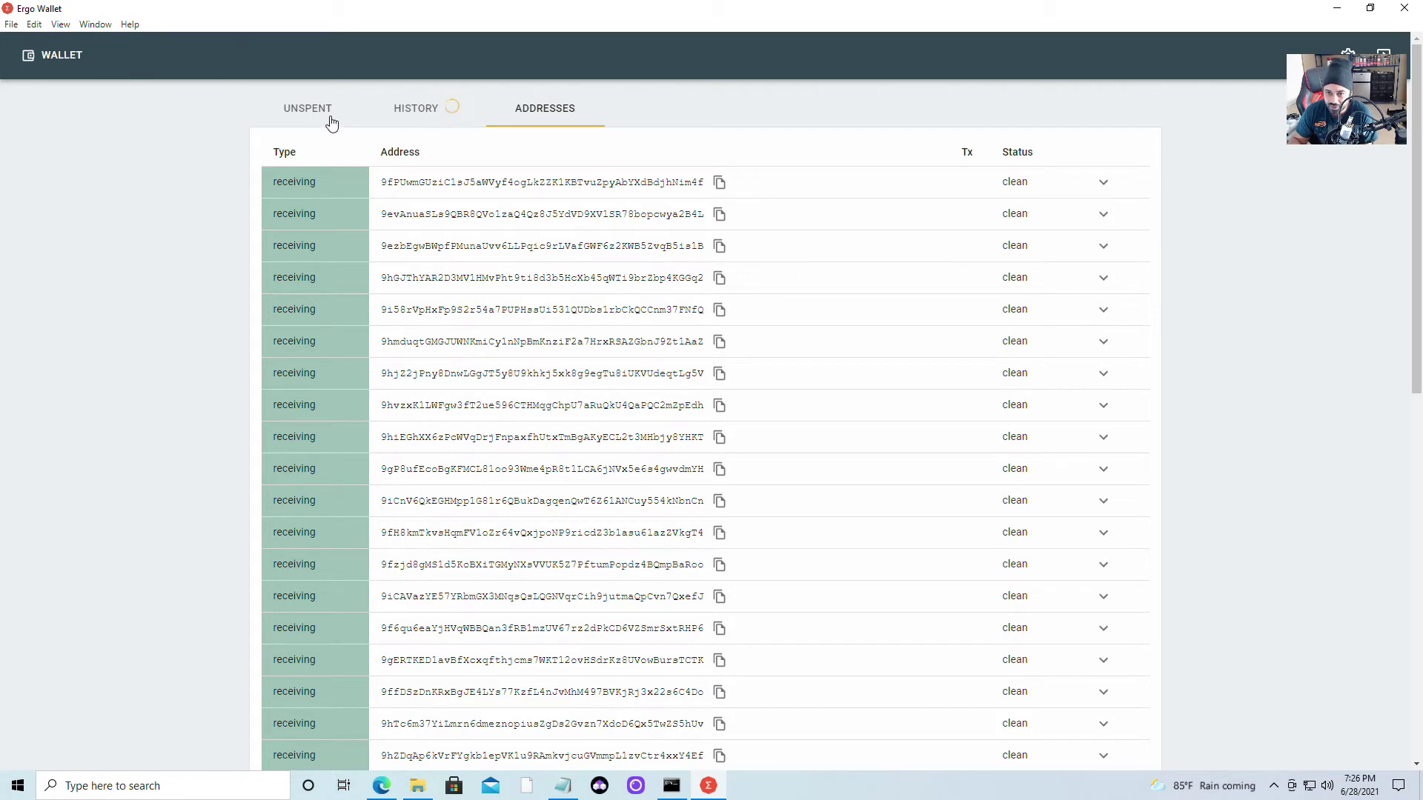
pyautogui.click(303, 111)
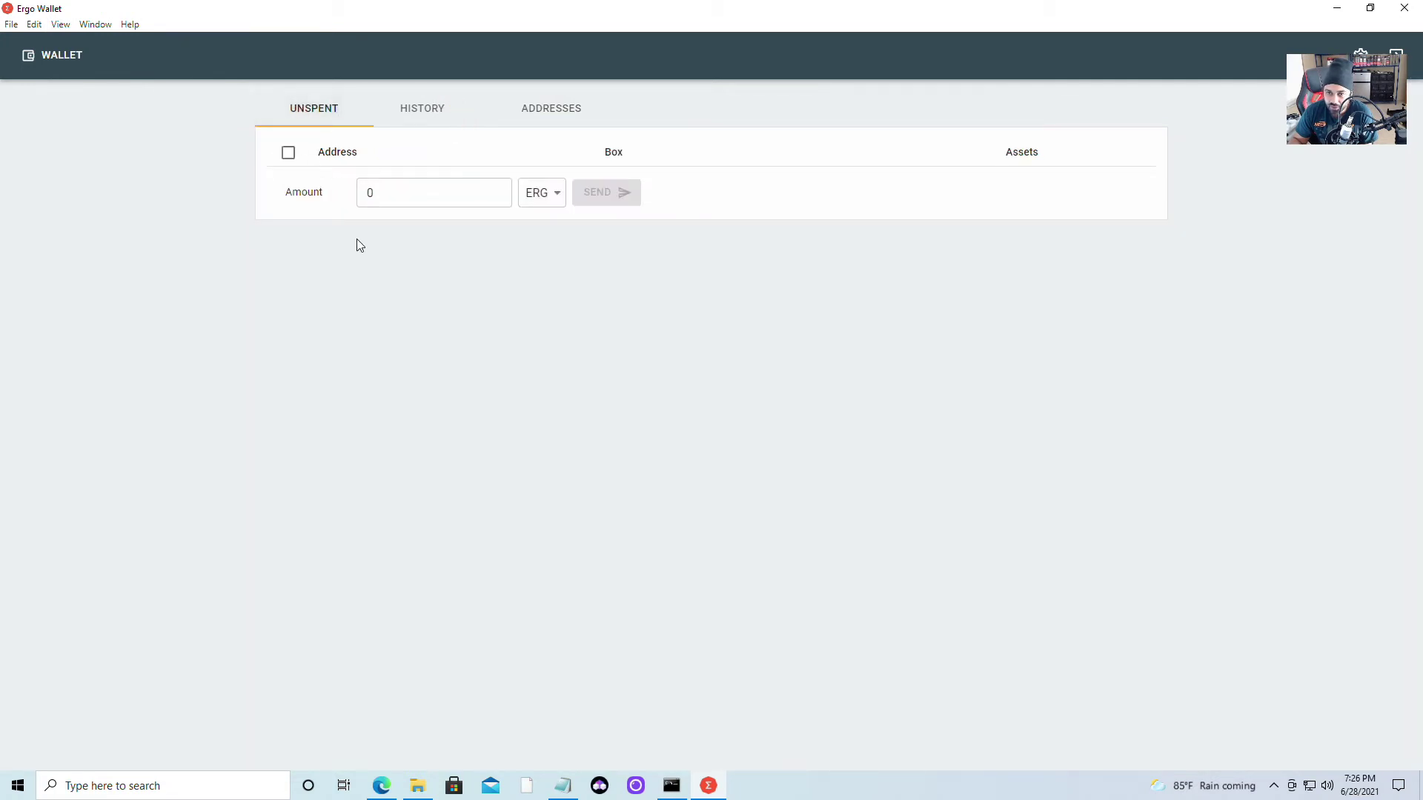
pyautogui.click(555, 203)
pyautogui.click(482, 182)
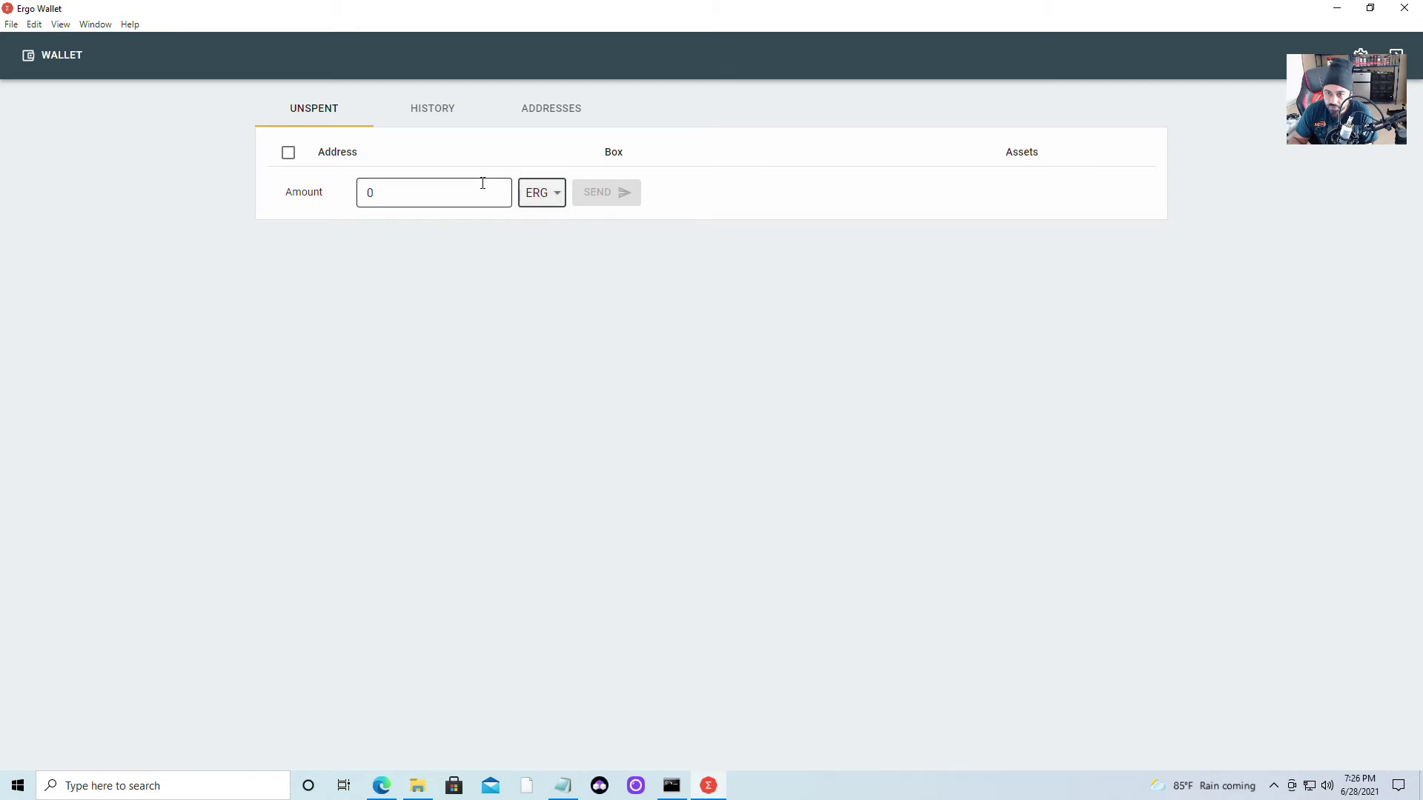
pyautogui.click(481, 182)
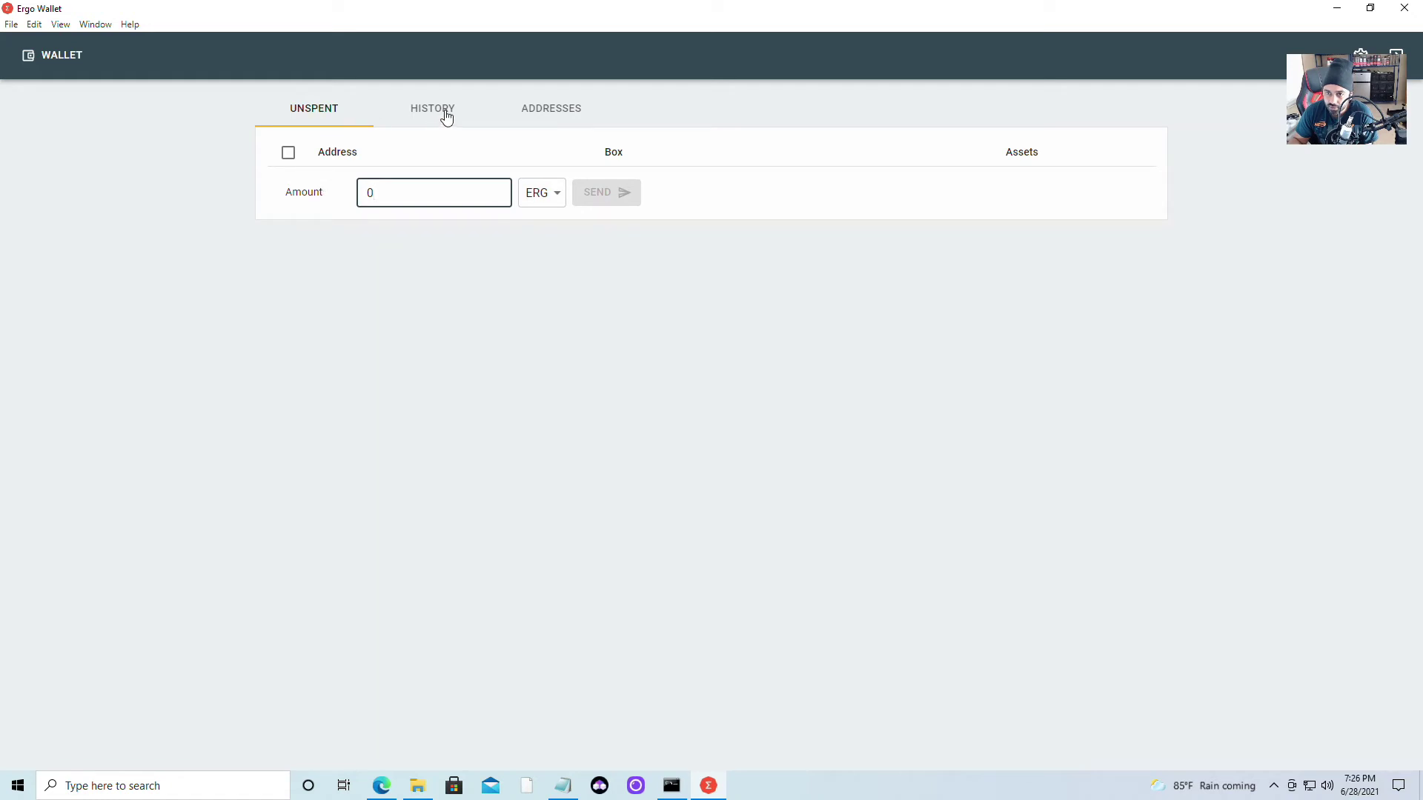
pyautogui.click(533, 111)
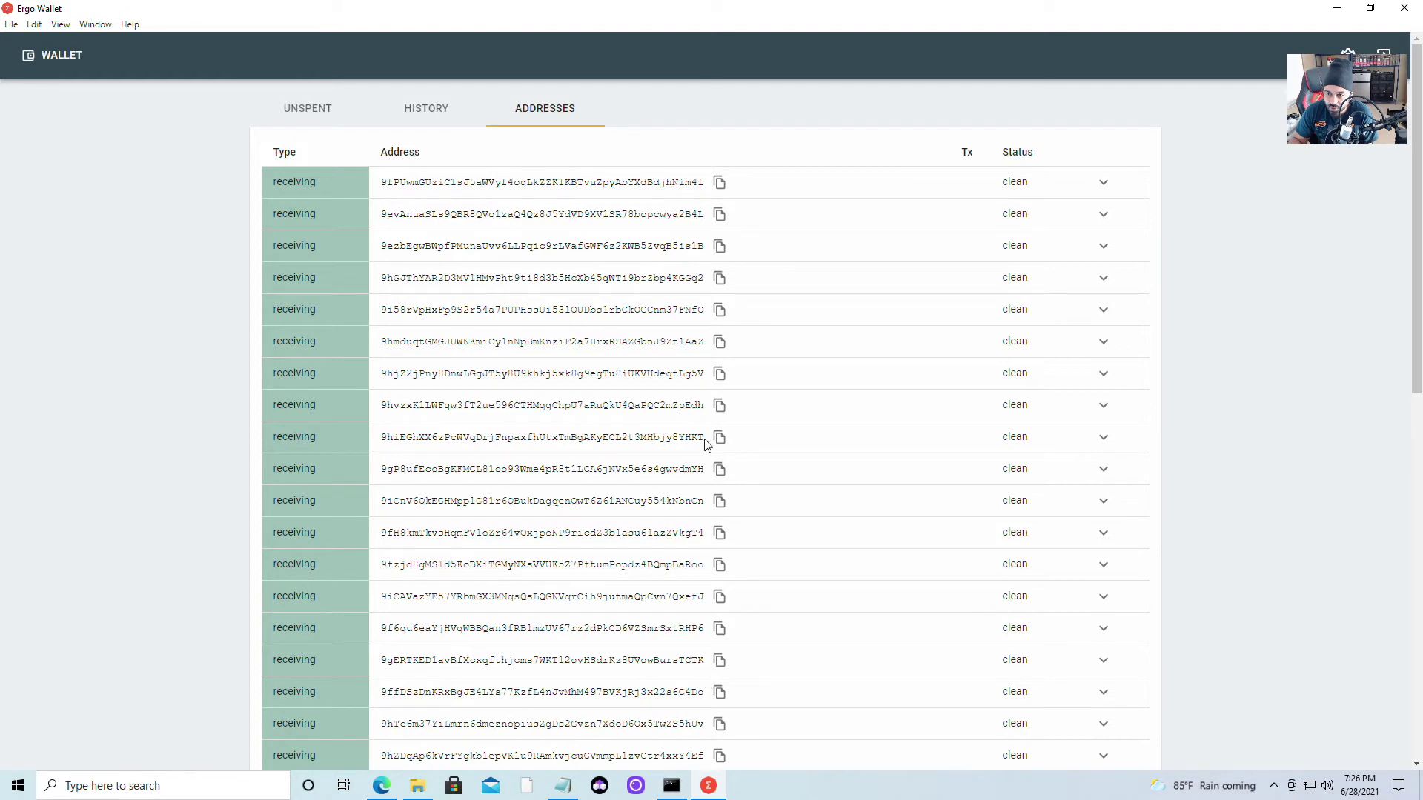
pyautogui.scroll(-7, 755, 530)
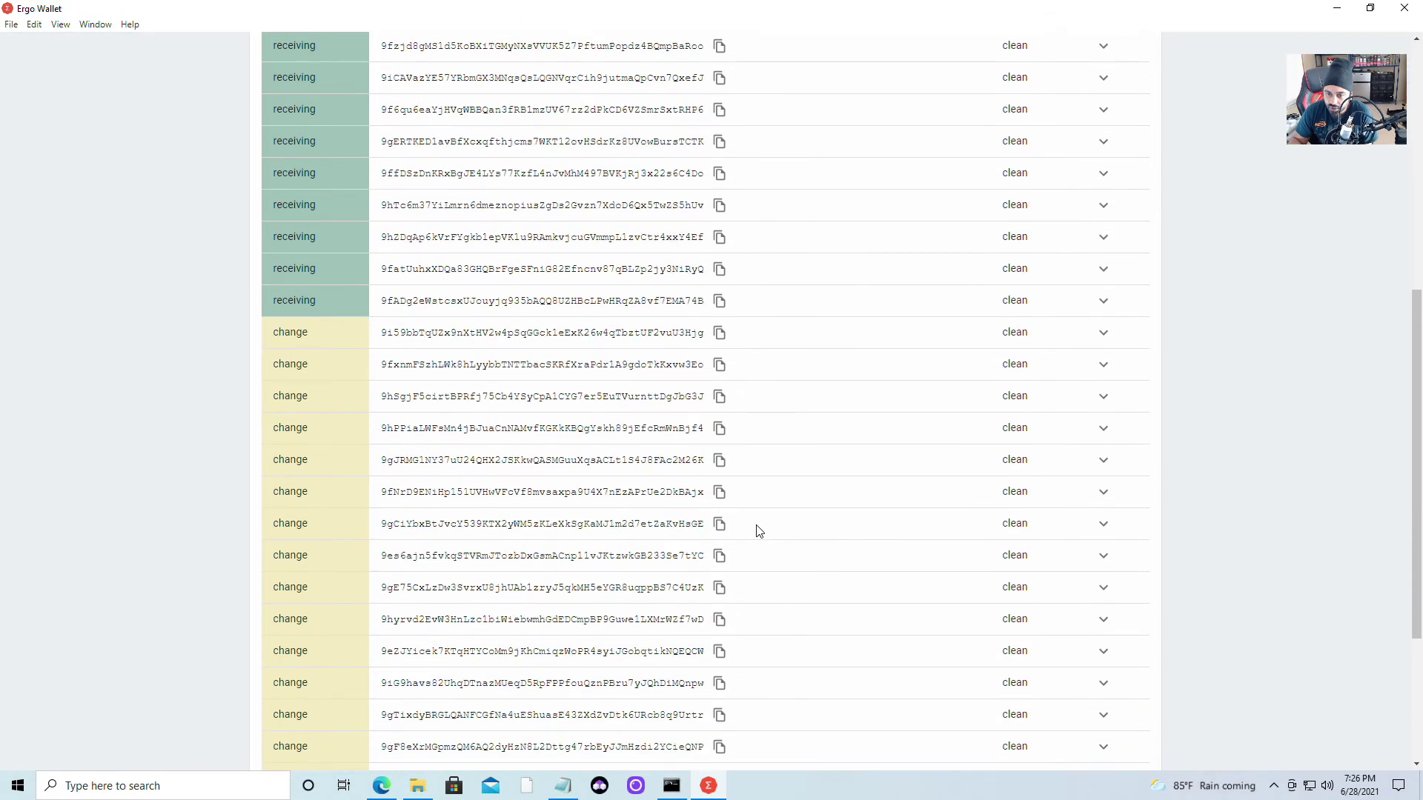
pyautogui.scroll(-4, 757, 531)
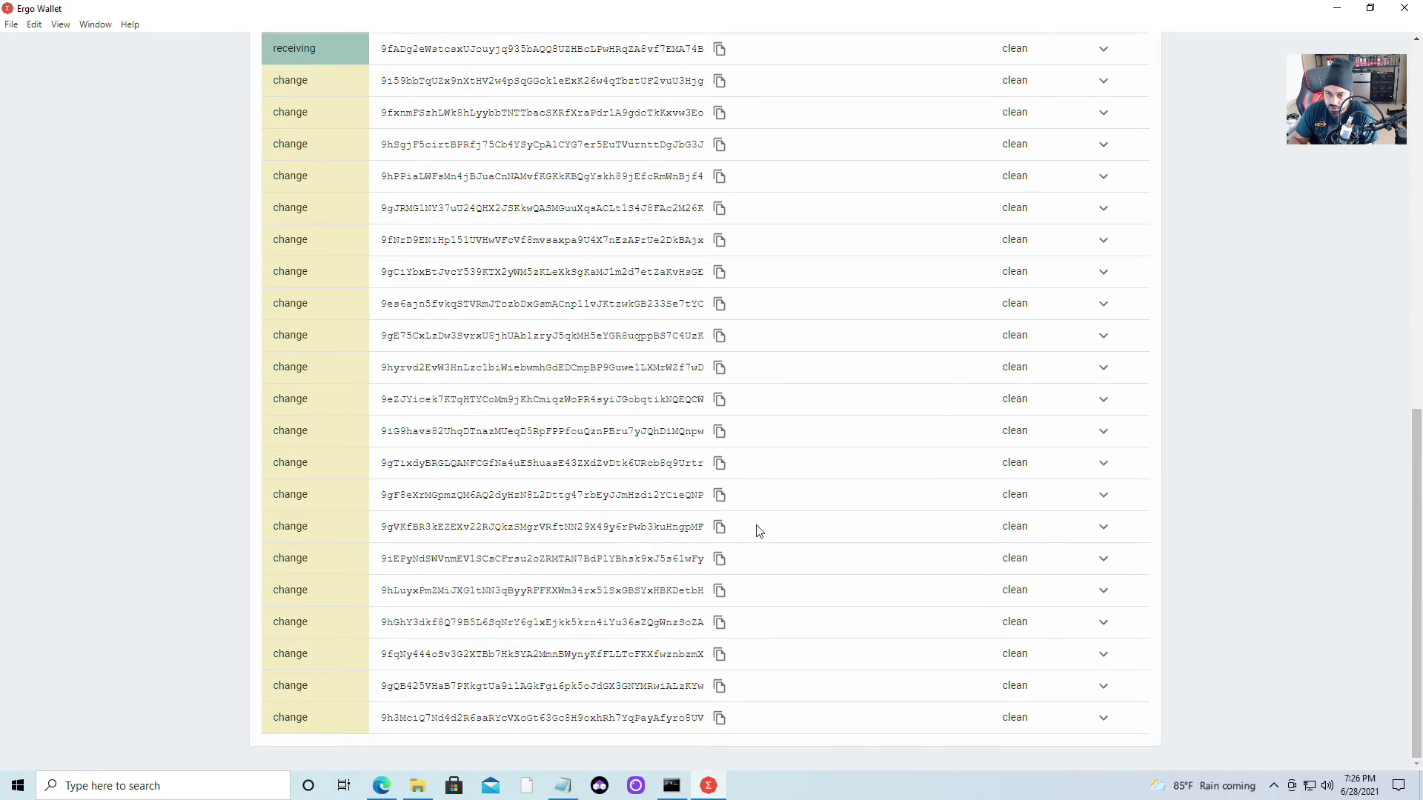
pyautogui.scroll(11, 757, 531)
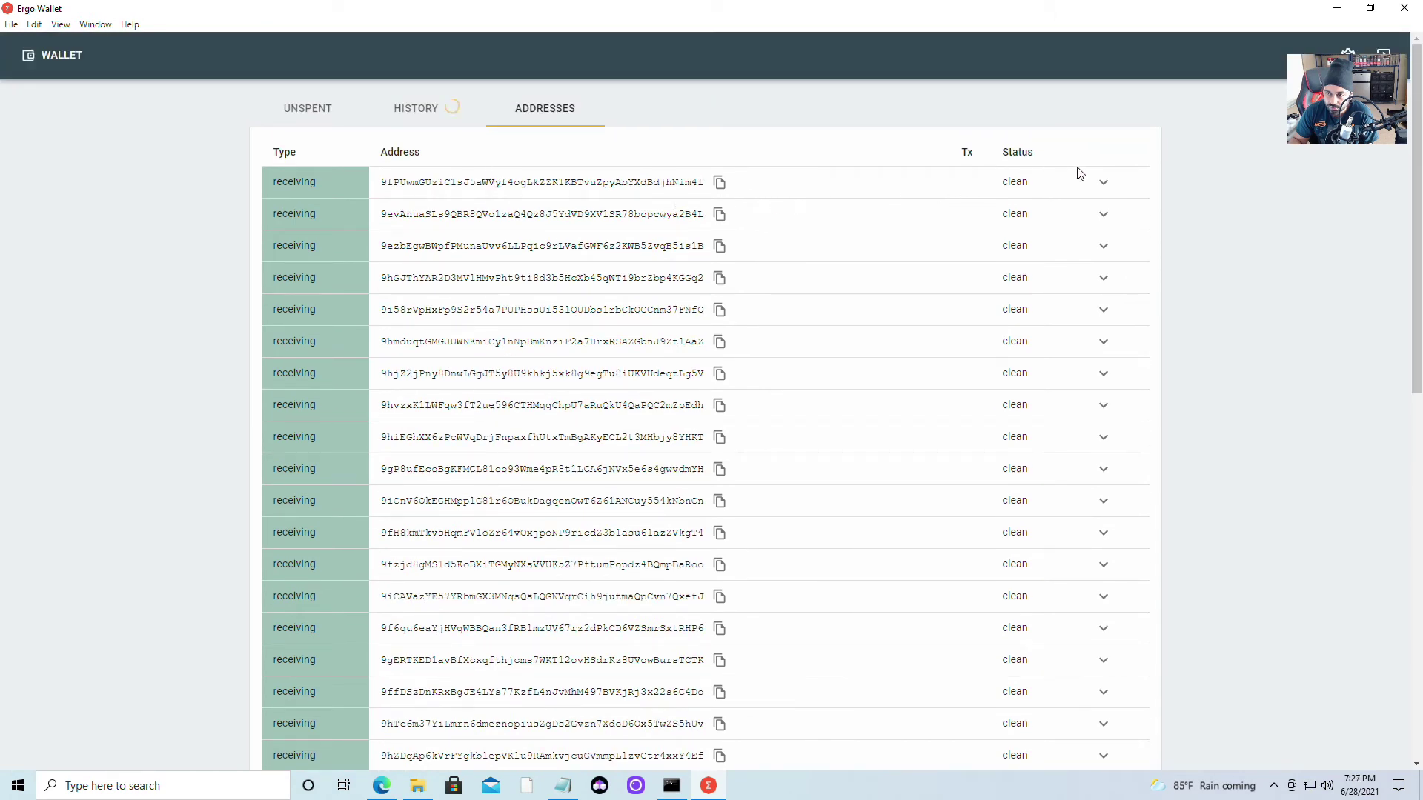
# Expand and copy the first receiving address, then browse the Transactions and Unspent views
pyautogui.click(1103, 184)
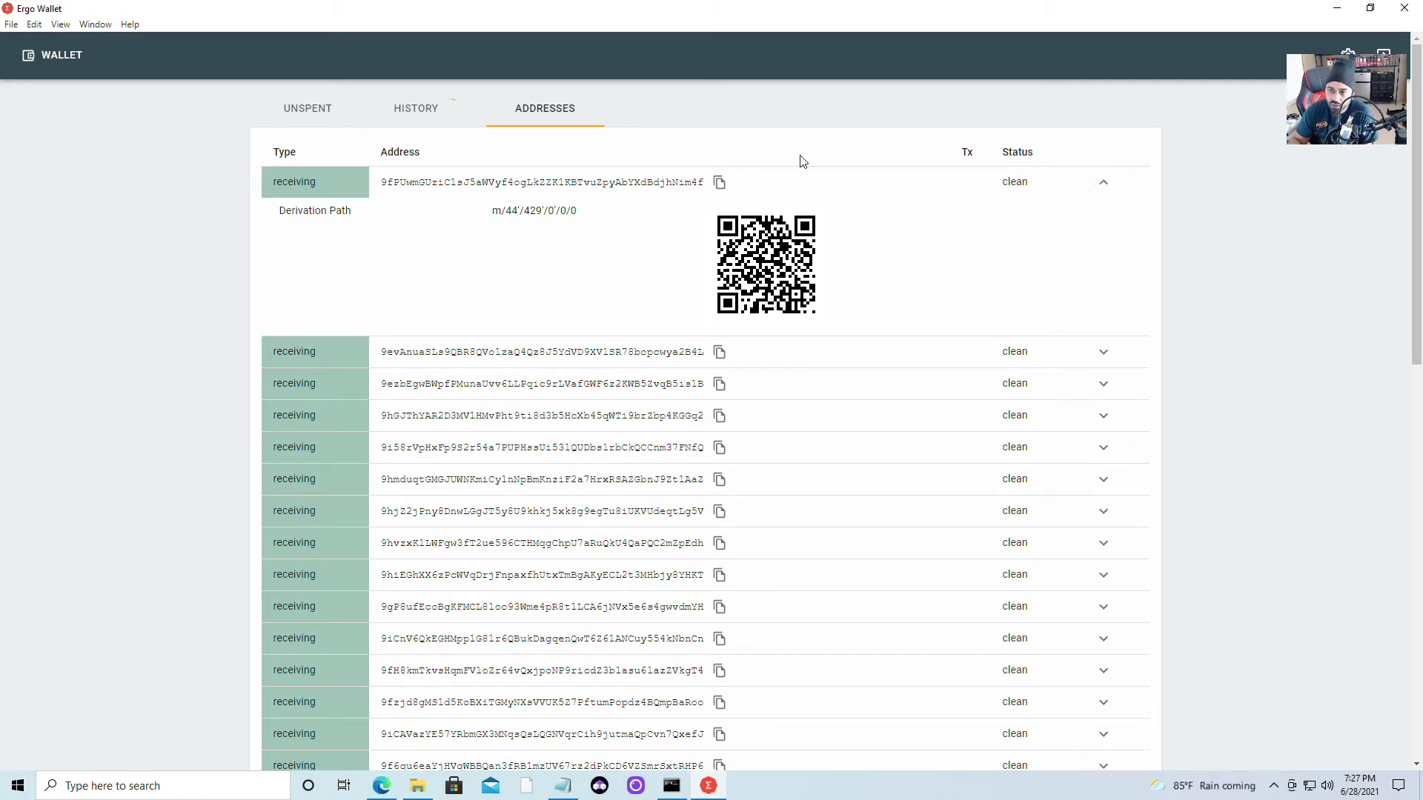
pyautogui.click(720, 184)
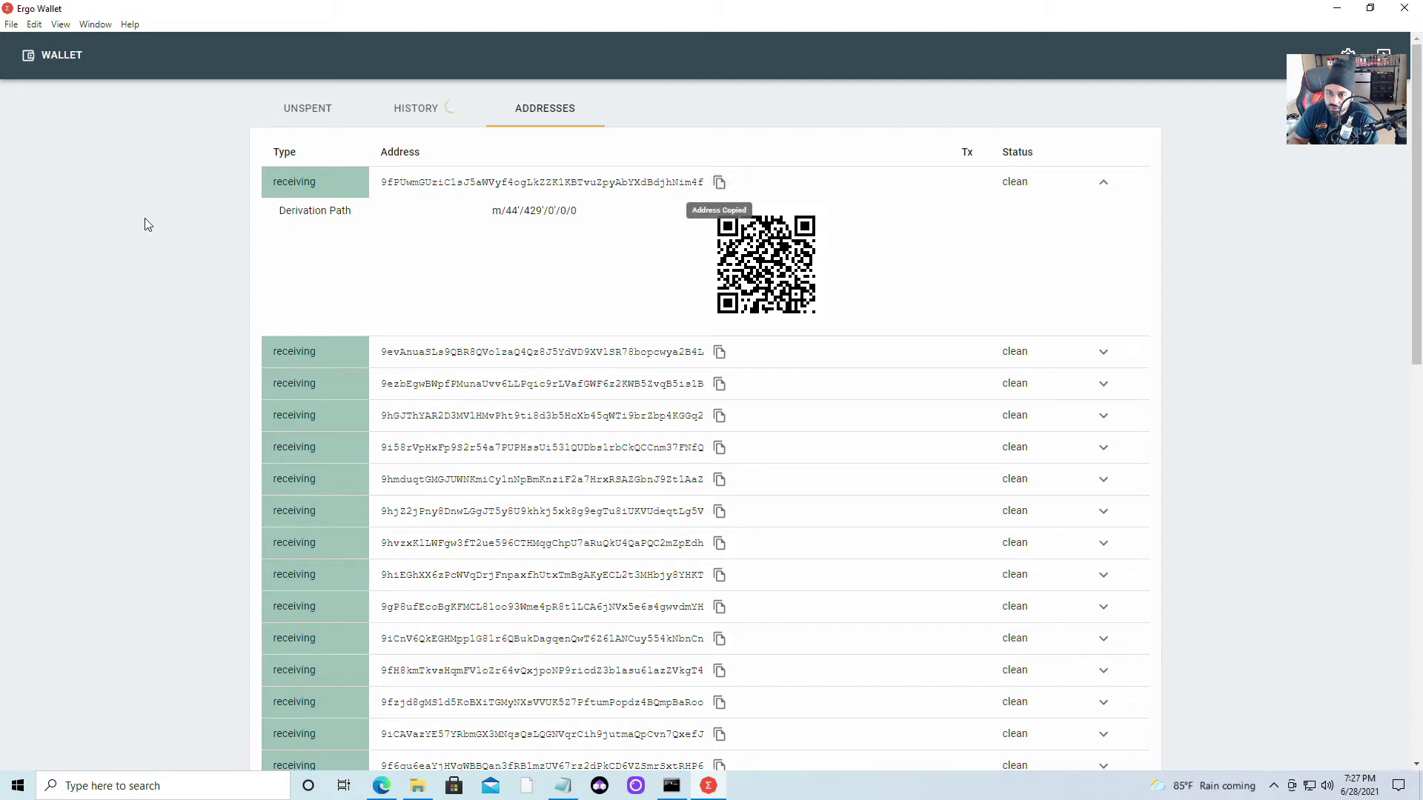
pyautogui.click(418, 111)
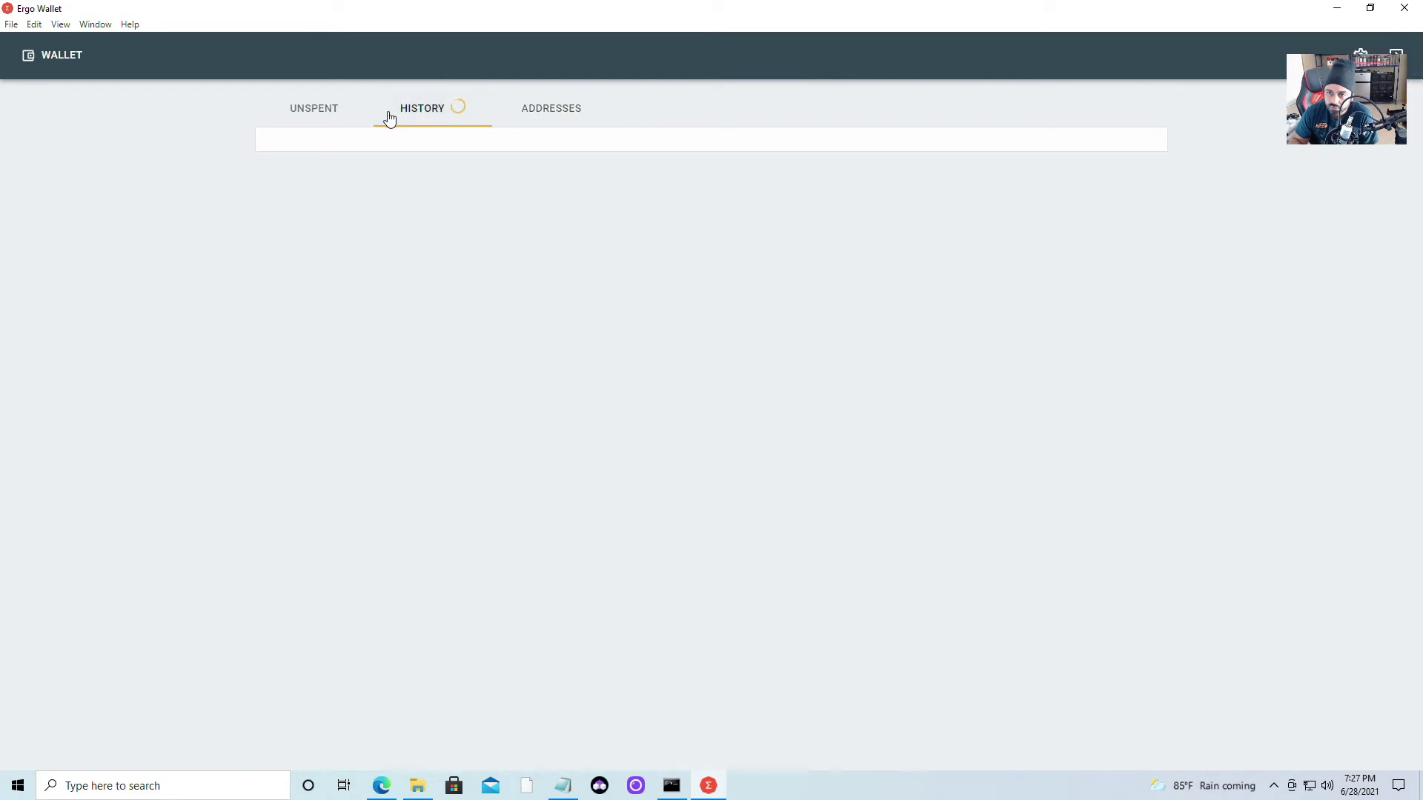
pyautogui.click(313, 109)
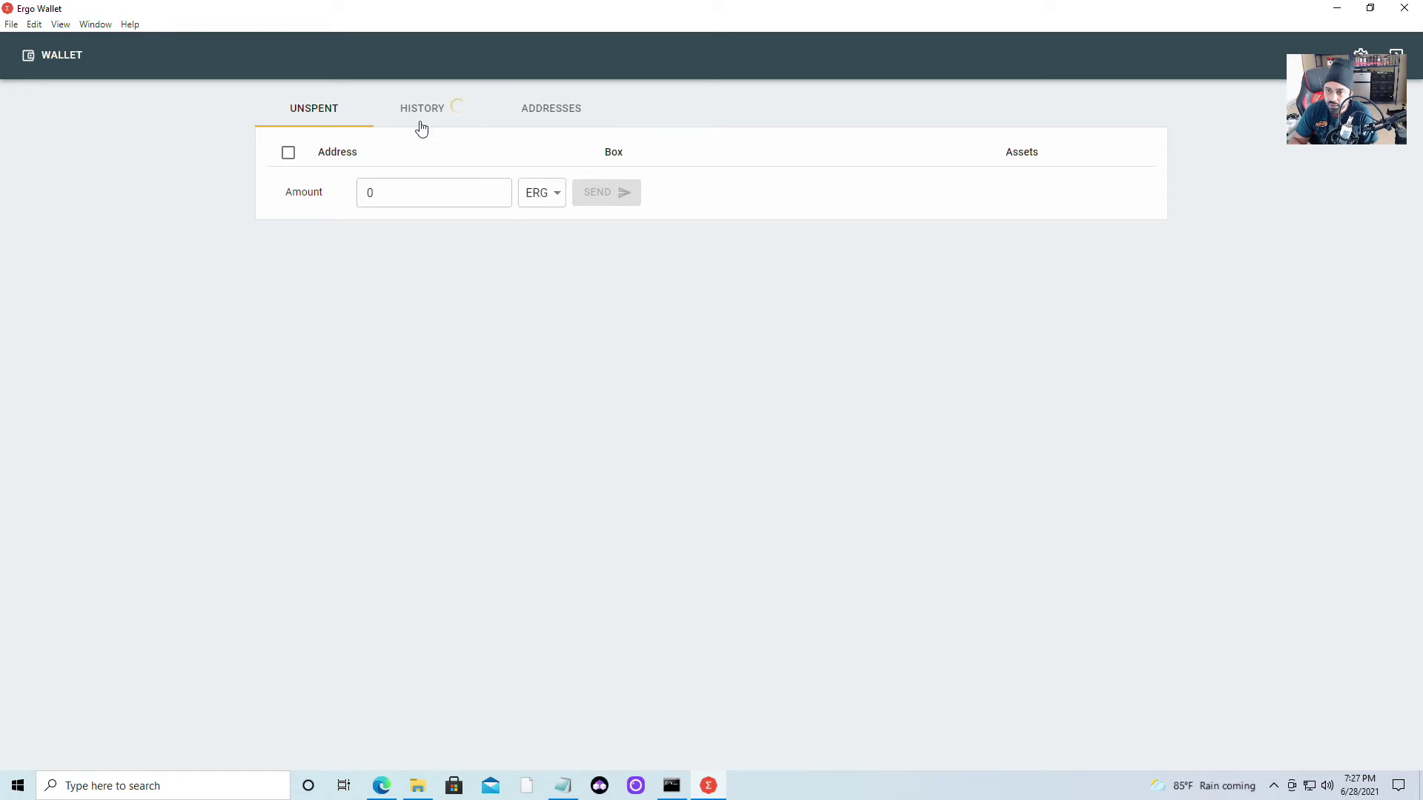
pyautogui.click(541, 109)
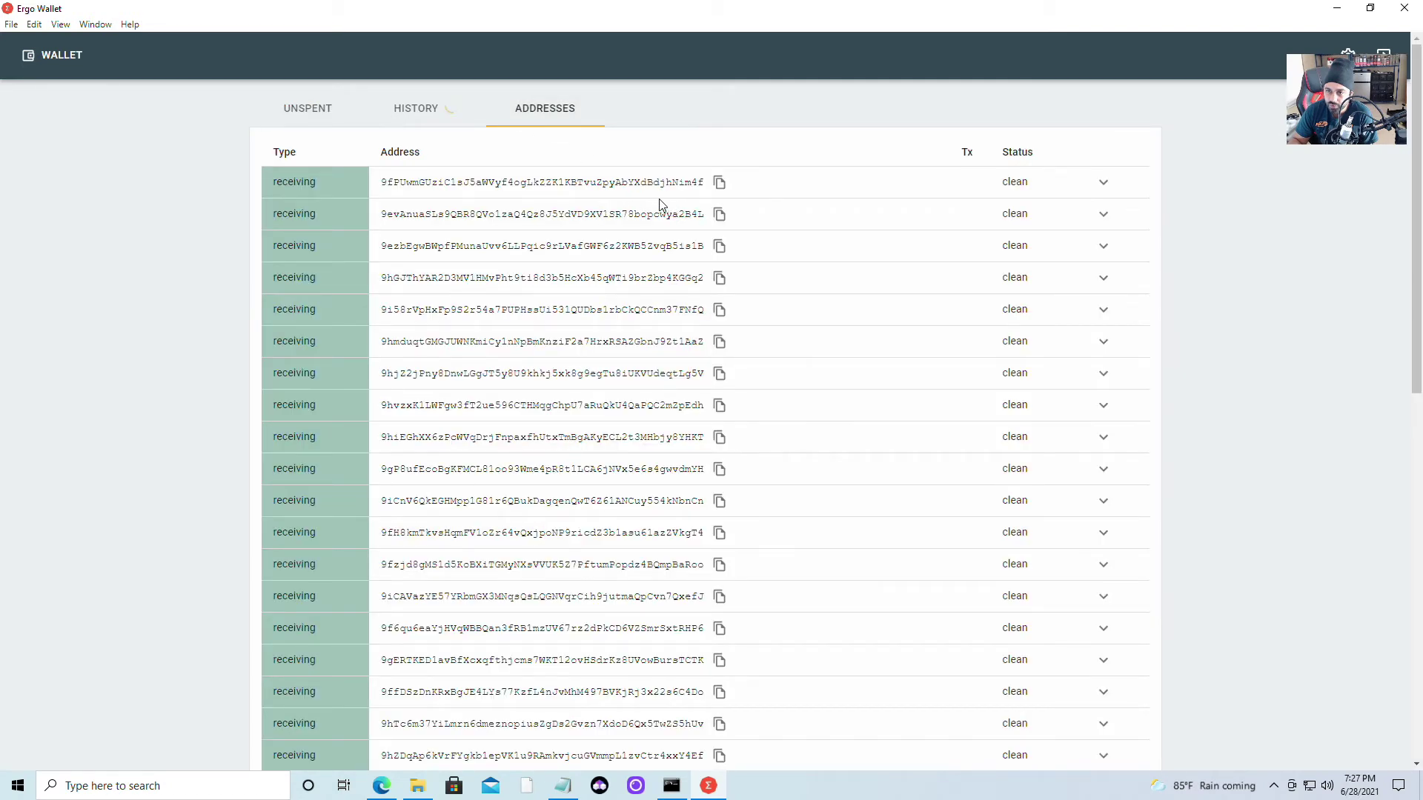
# Back on Addresses, copy the first receiving address to the clipboard again
pyautogui.click(720, 186)
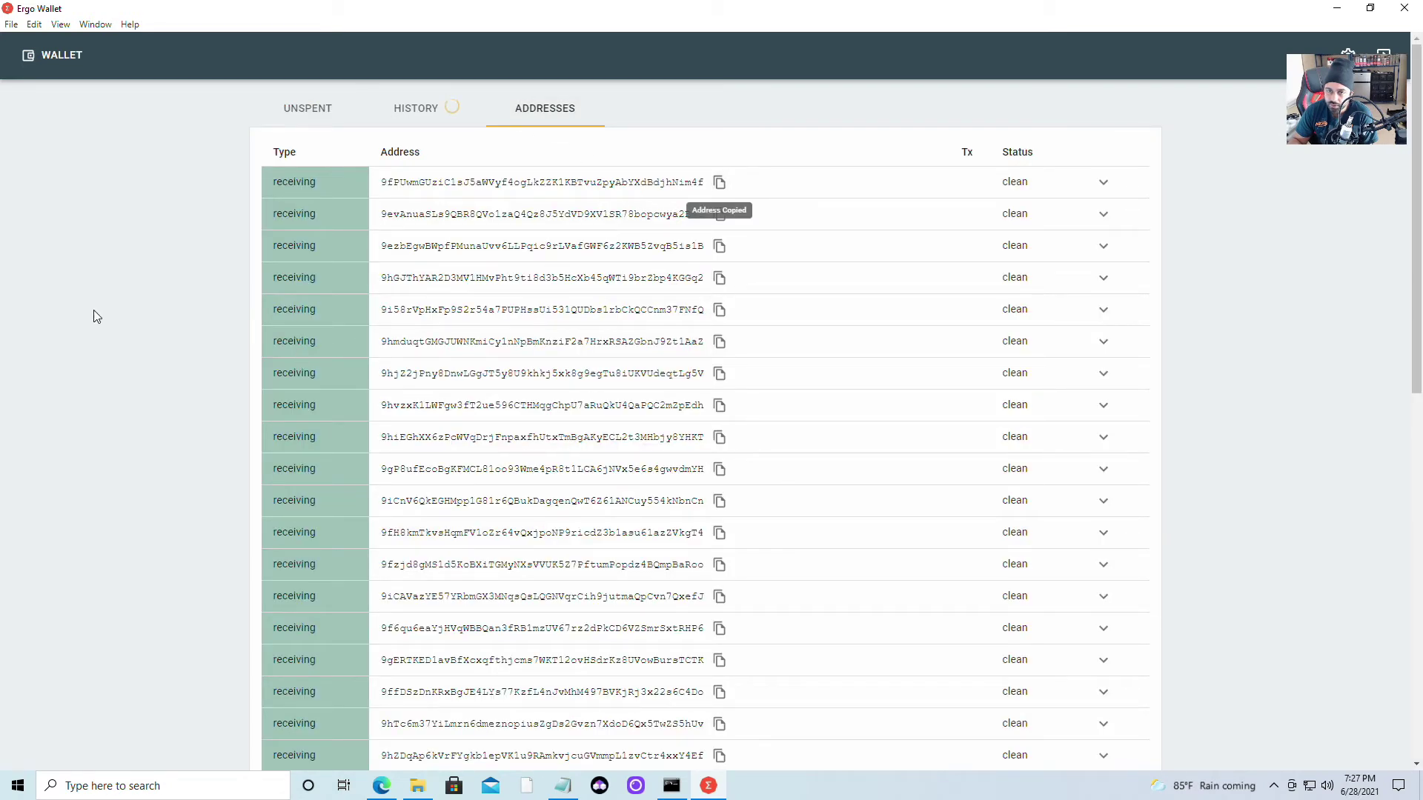
pyautogui.scroll(-3, 483, 432)
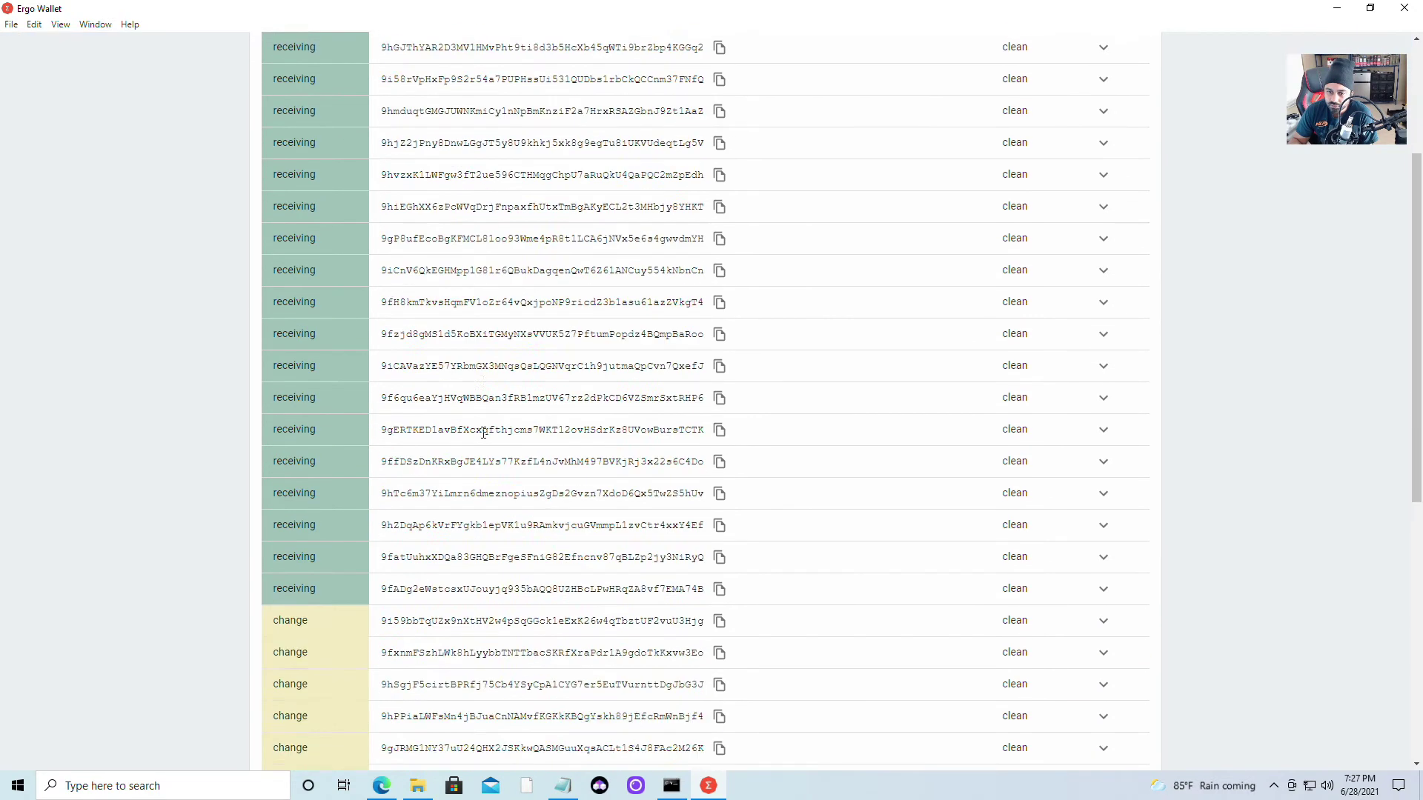
pyautogui.scroll(-5, 483, 432)
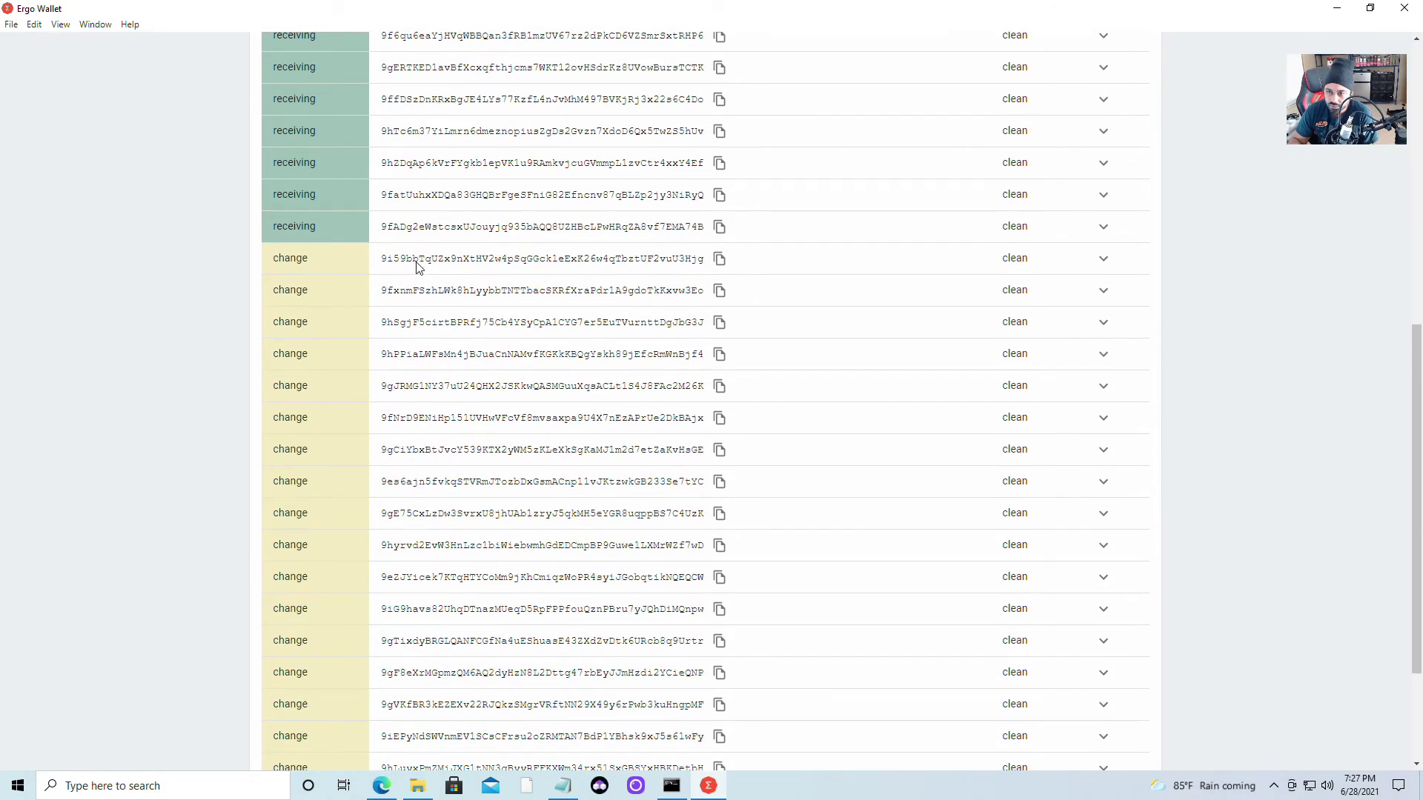
pyautogui.scroll(-3, 644, 449)
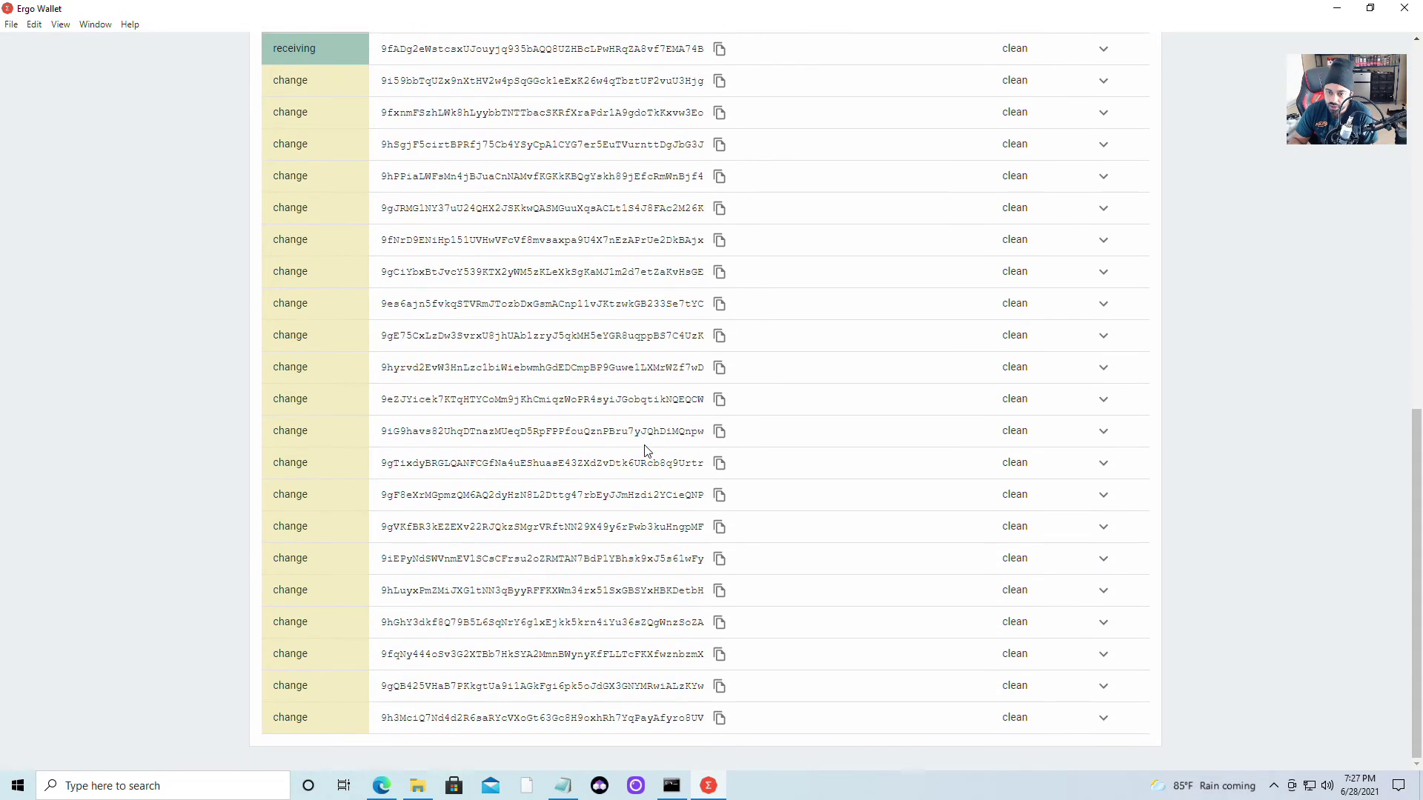
pyautogui.scroll(10, 644, 449)
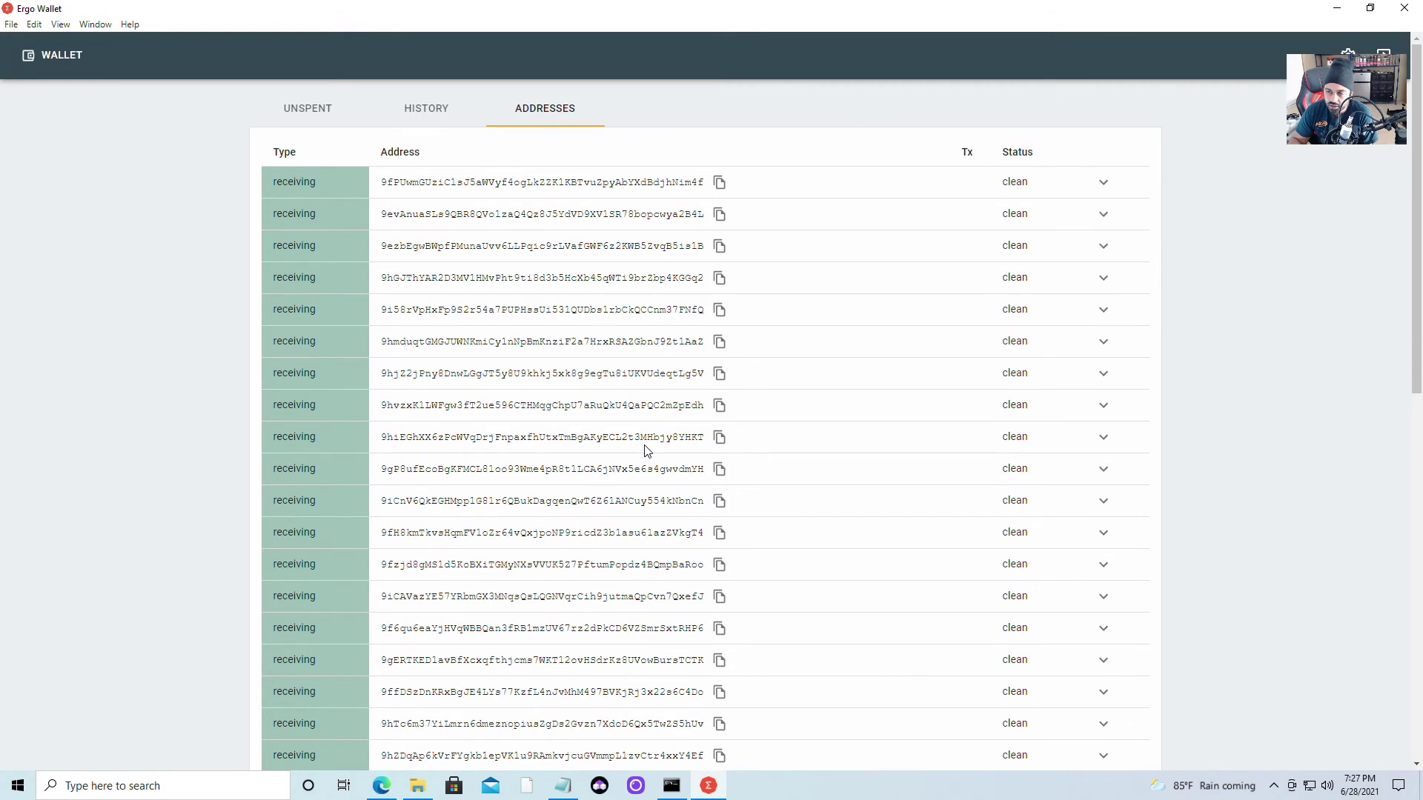
pyautogui.click(722, 186)
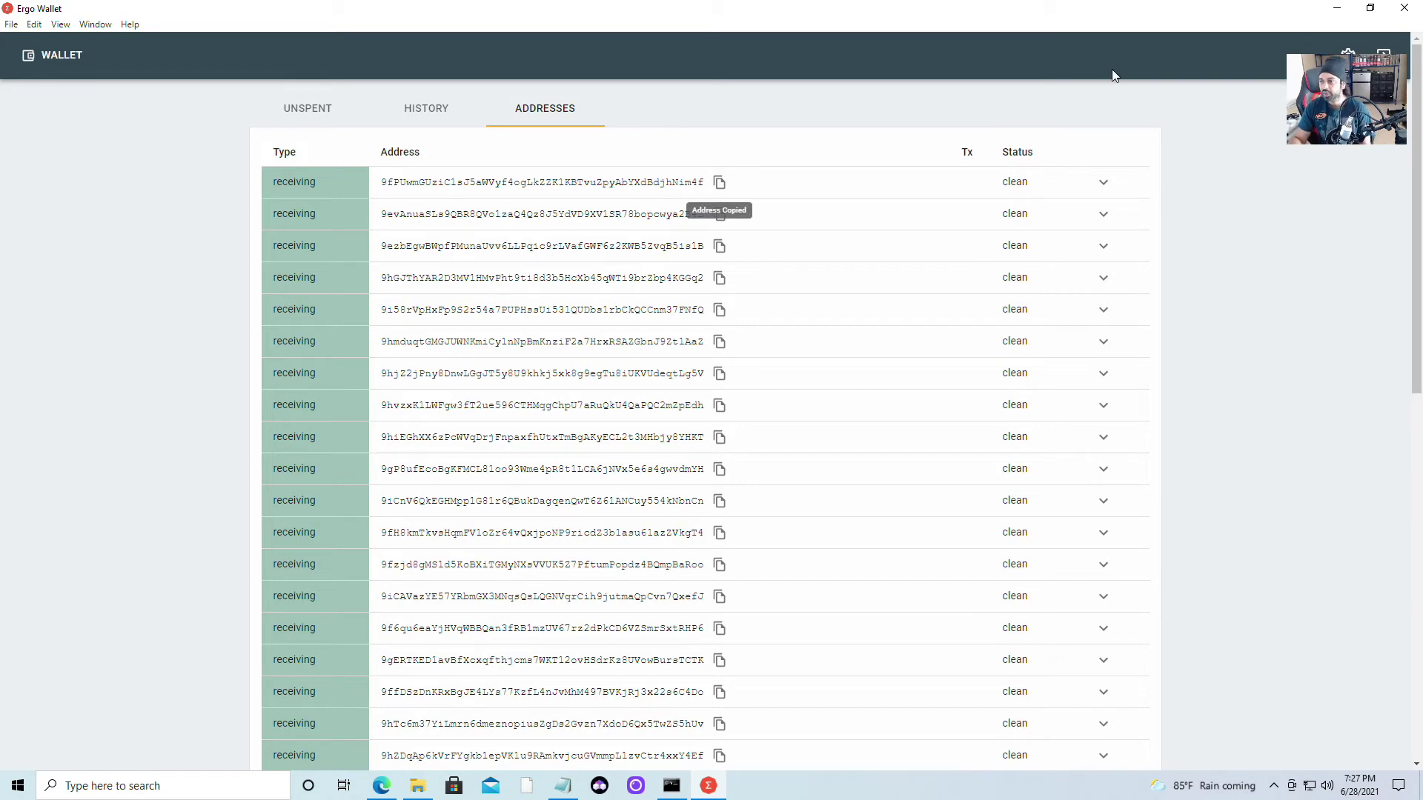
# Minimize Ergo Wallet, Notepad and Edge, close Downloads, and open the miner folder
pyautogui.click(1333, 11)
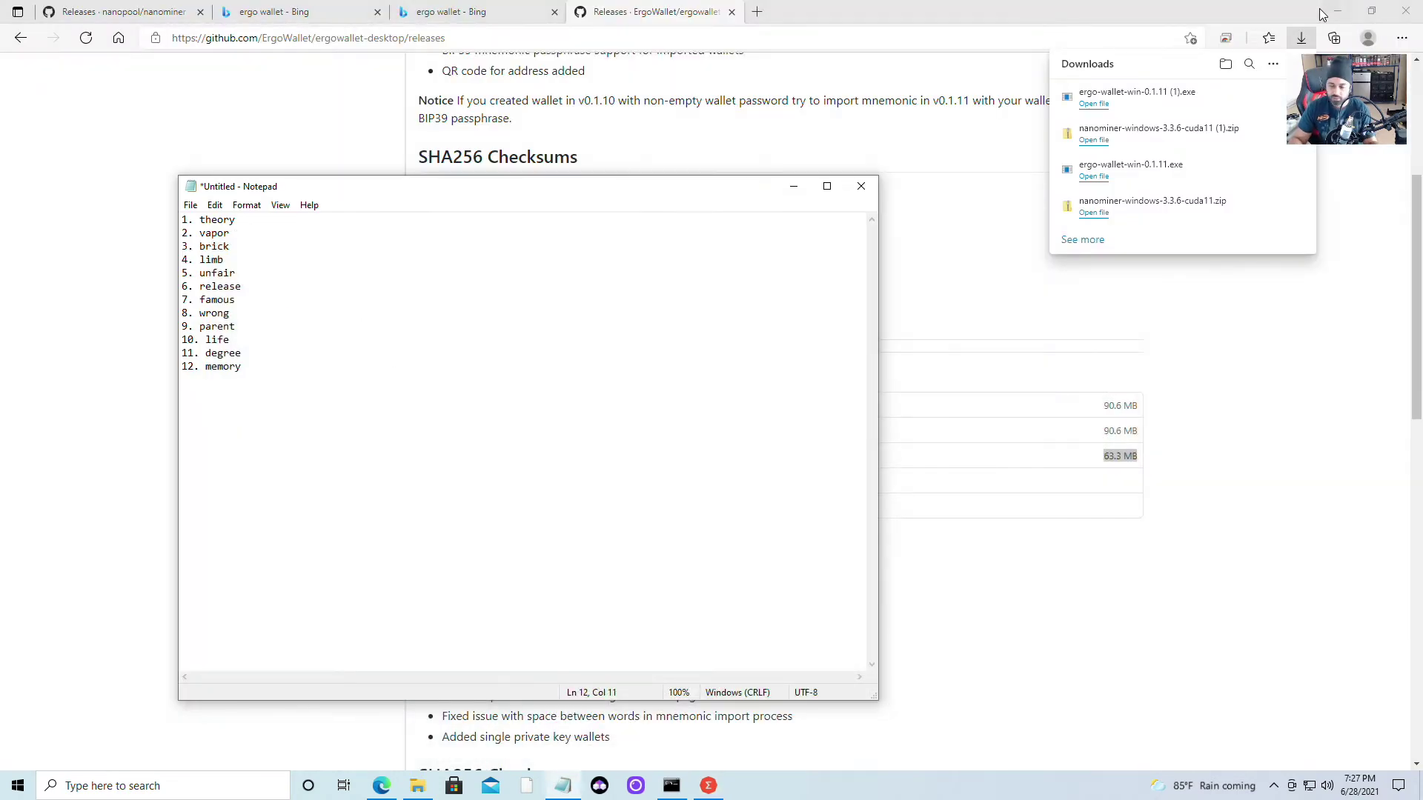
pyautogui.click(792, 188)
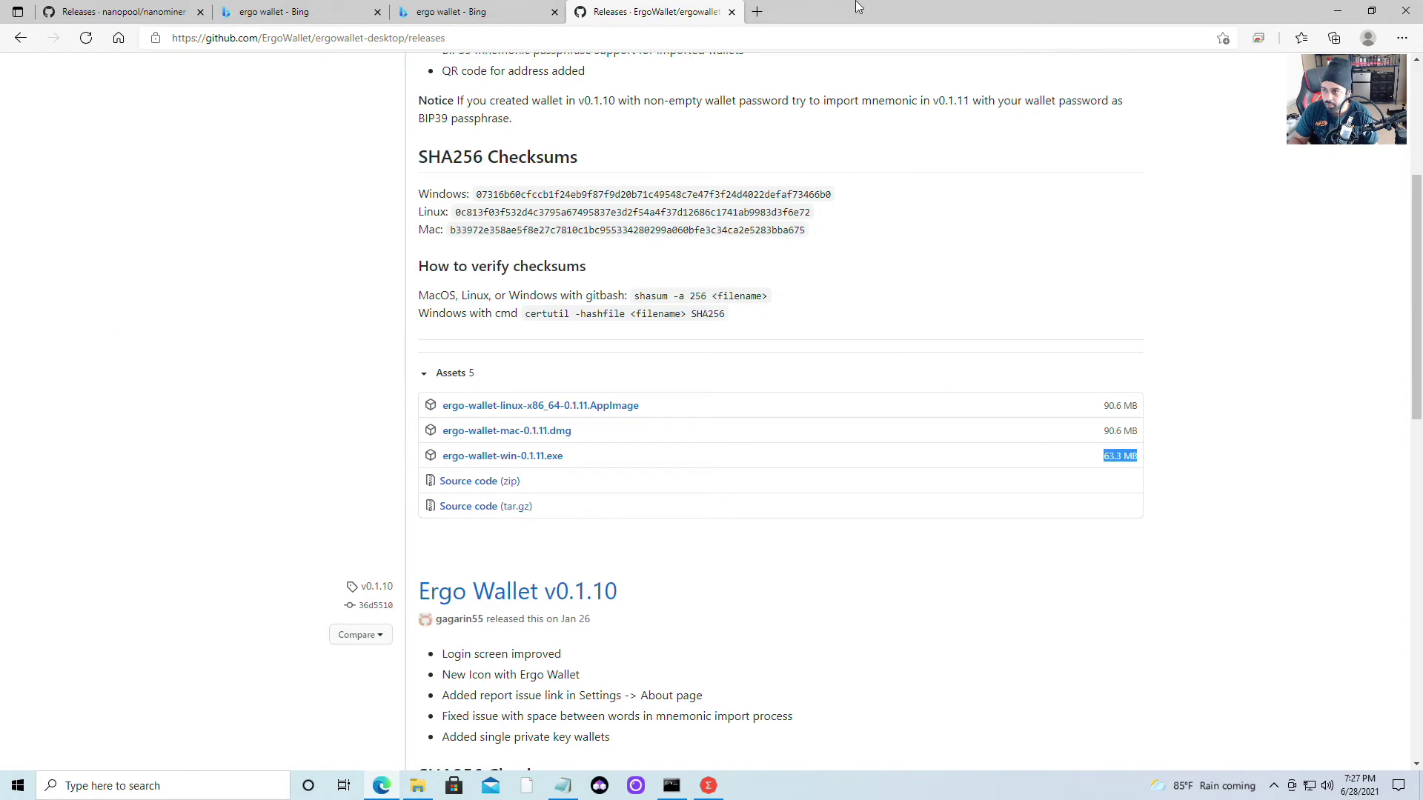
pyautogui.click(1340, 11)
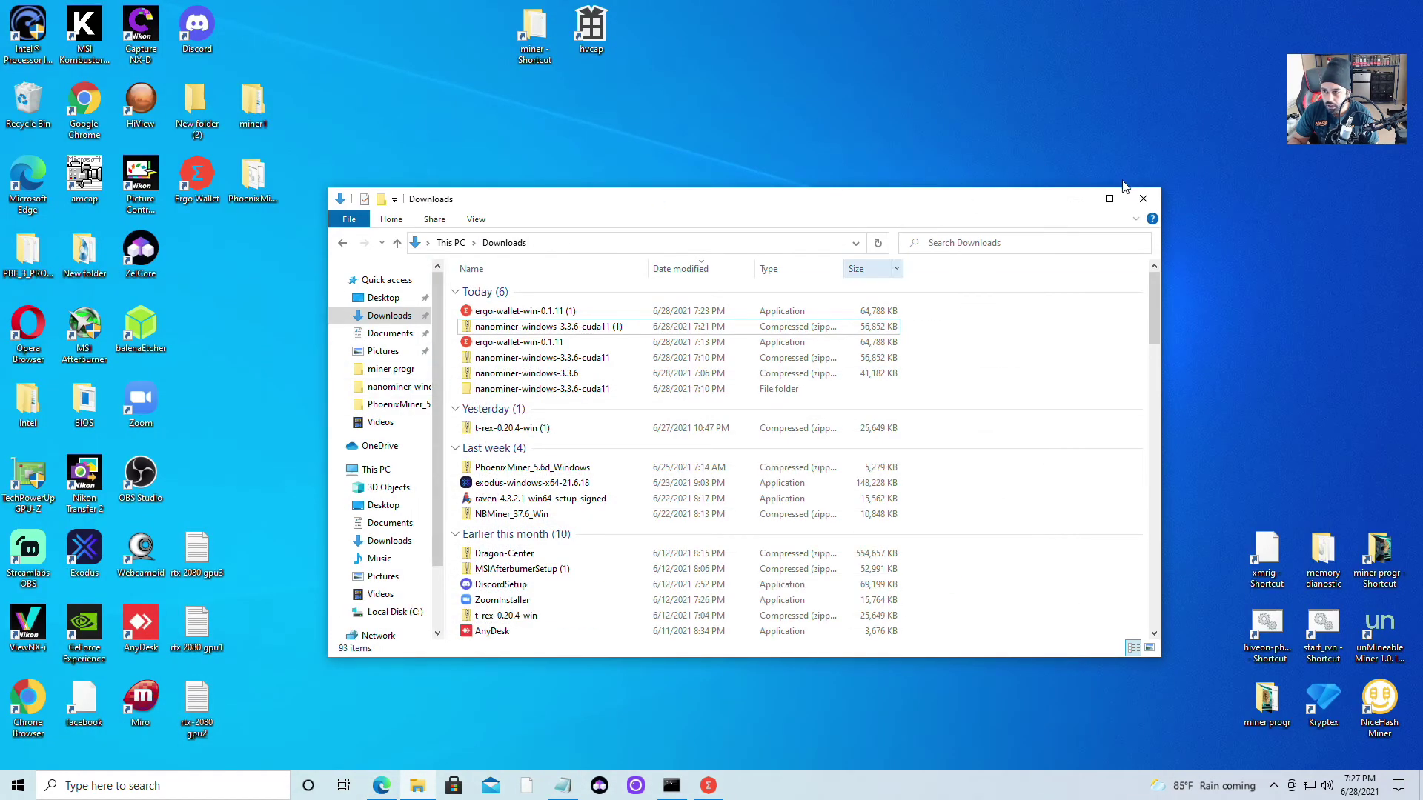
pyautogui.click(1143, 198)
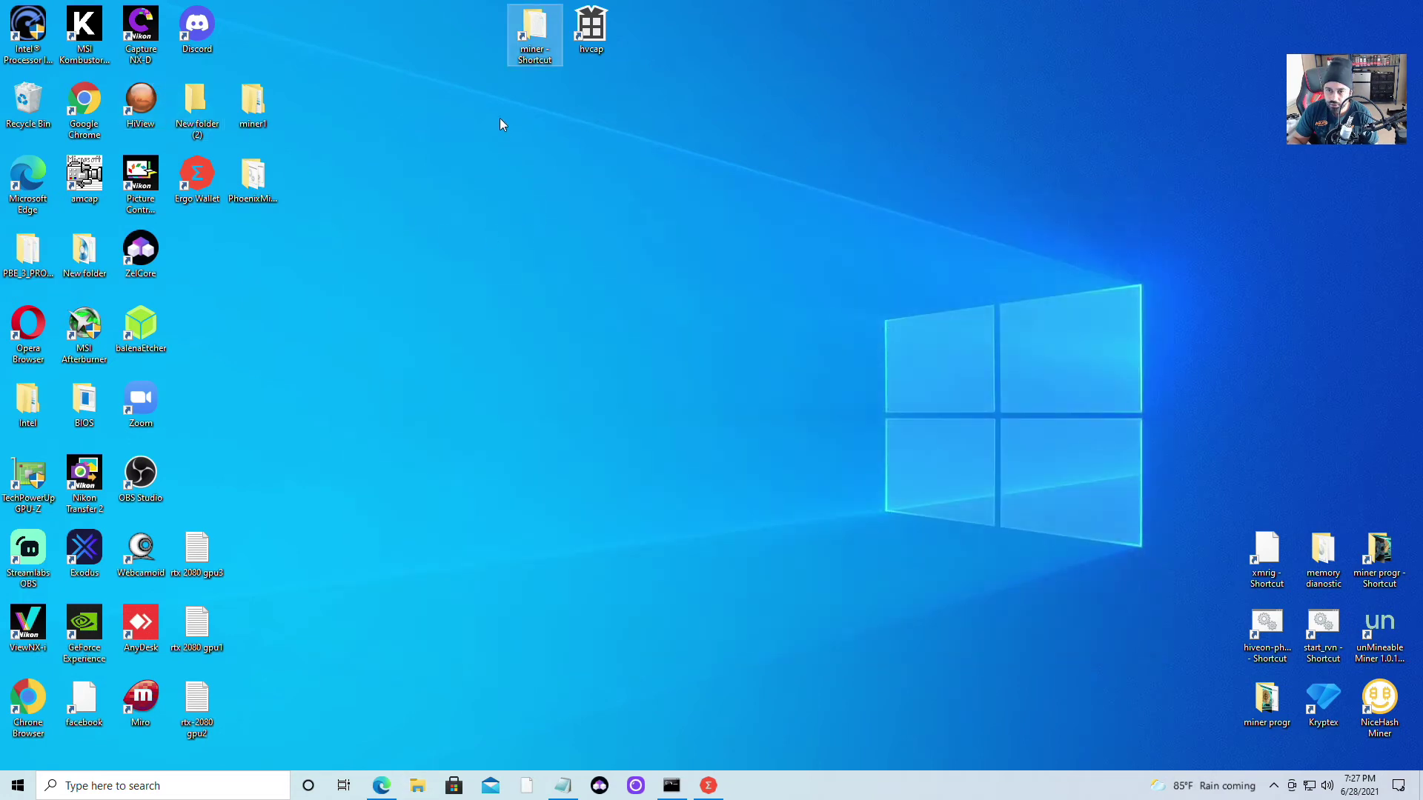
pyautogui.doubleClick(532, 29)
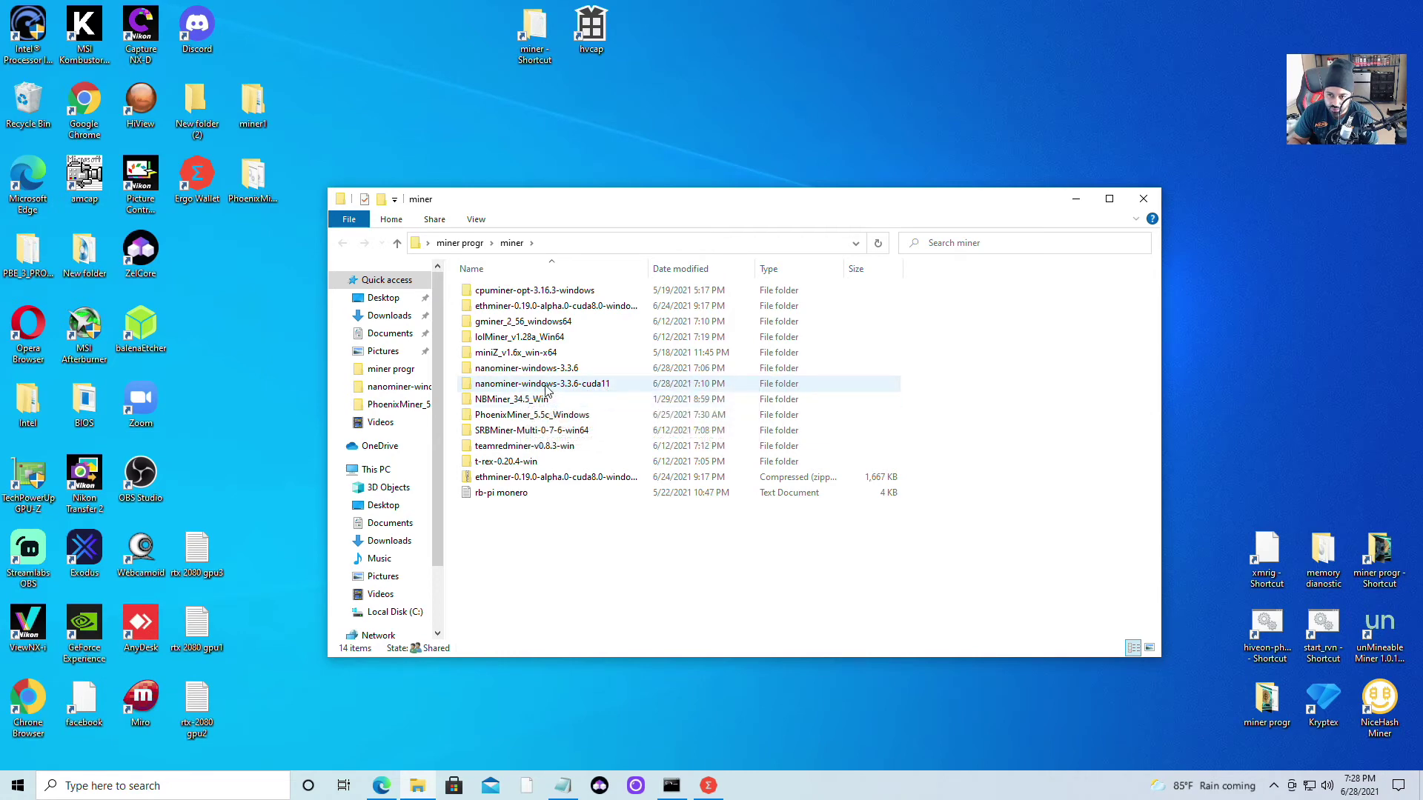
# In nanominer-windows-3.3.6-cuda11, rename the config file to config1
pyautogui.doubleClick(542, 387)
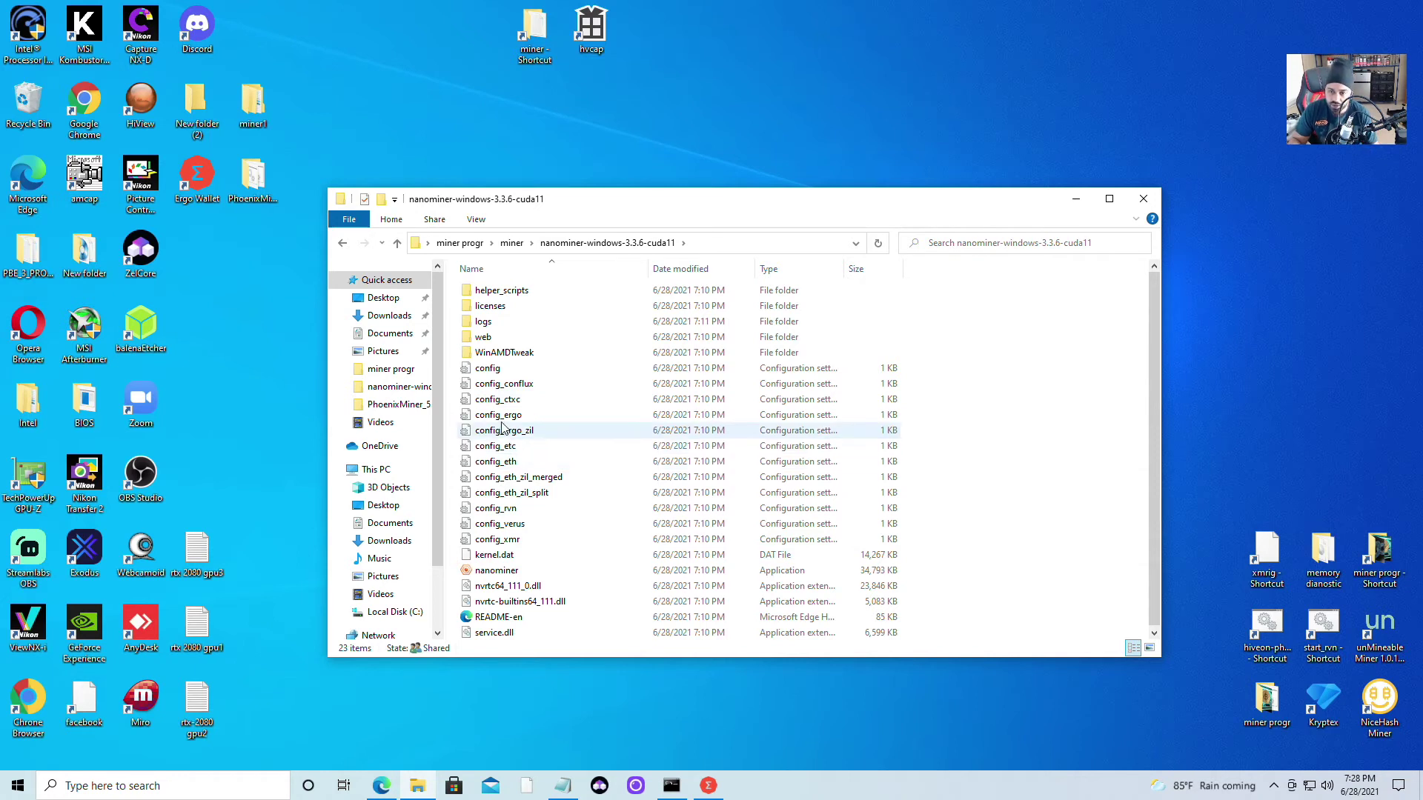
pyautogui.rightClick(502, 371)
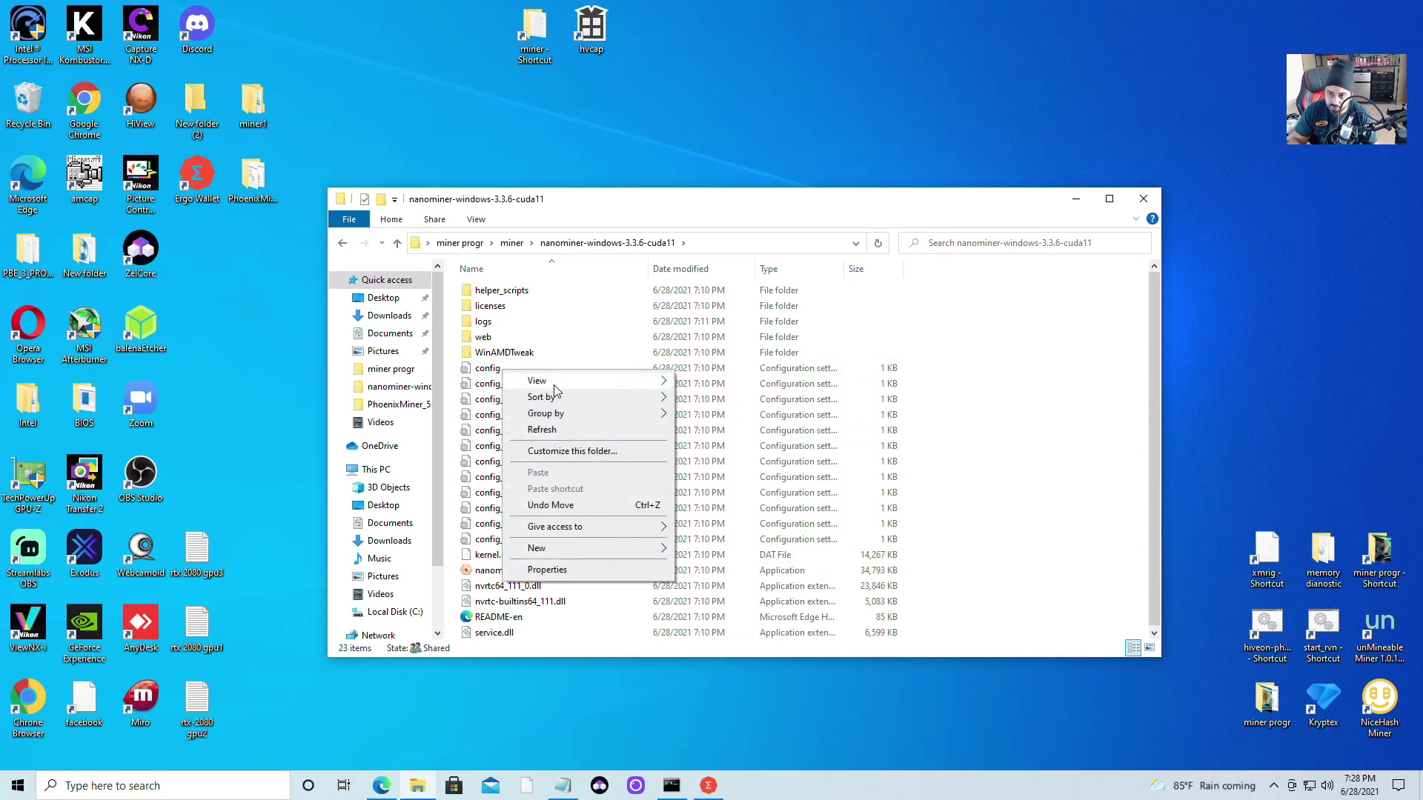
pyautogui.click(488, 371)
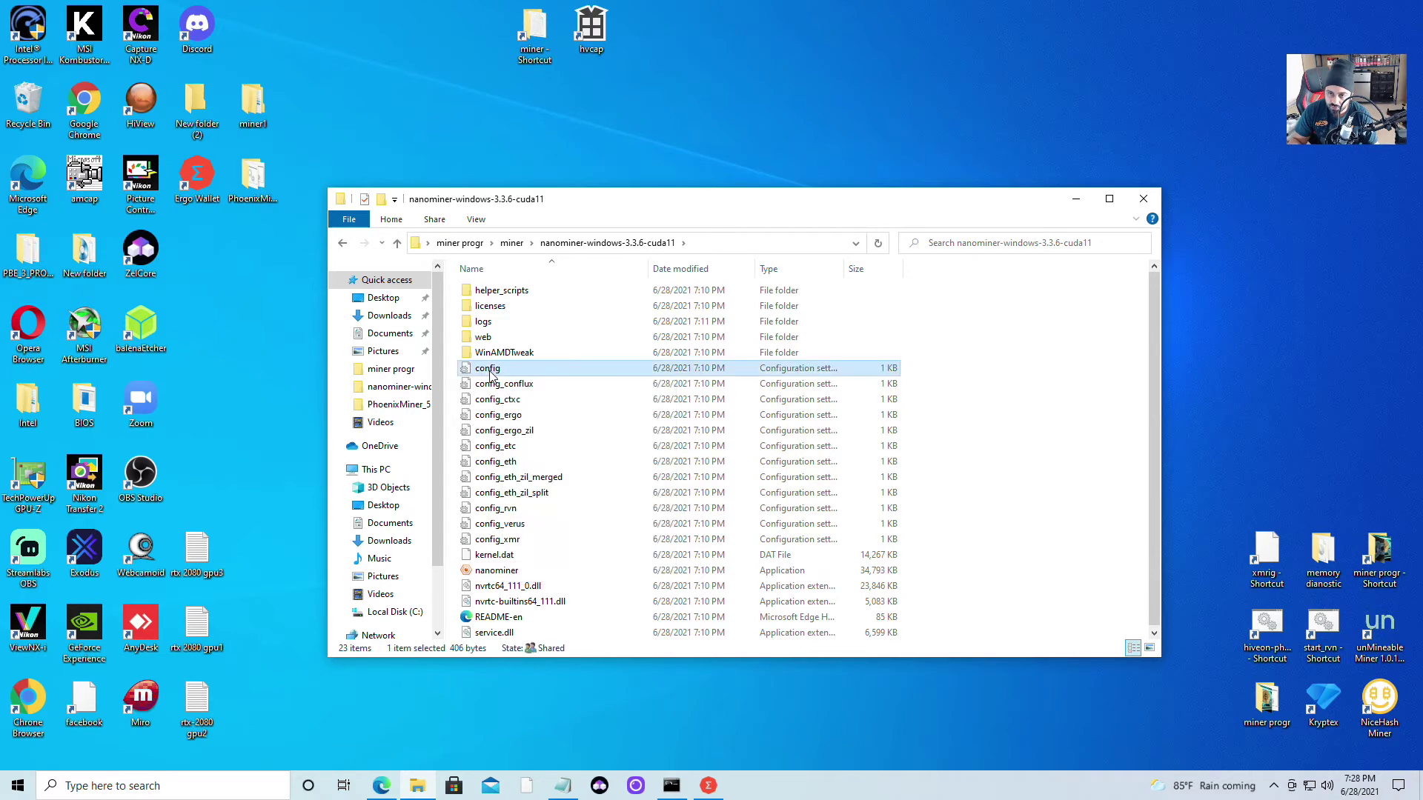
pyautogui.rightClick(494, 376)
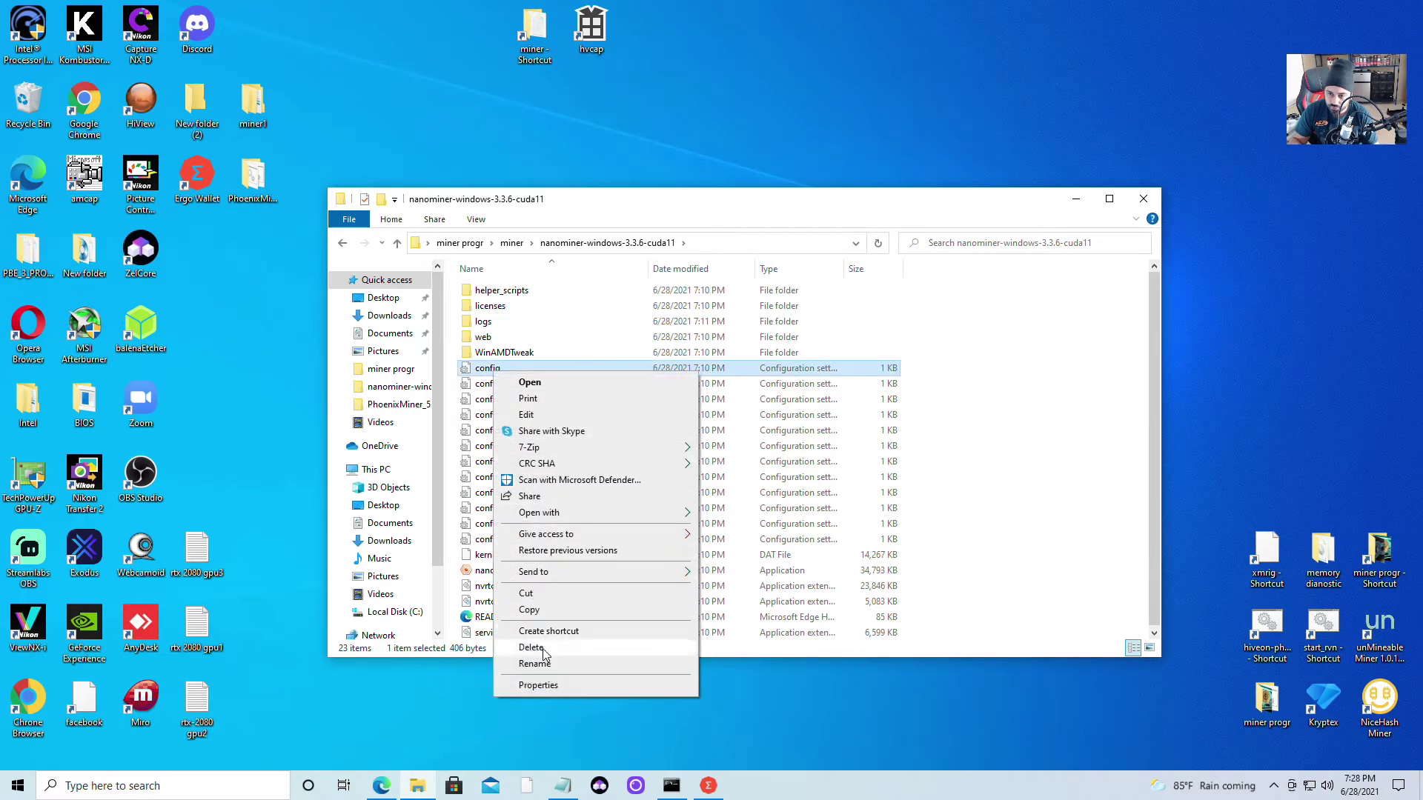
pyautogui.click(534, 664)
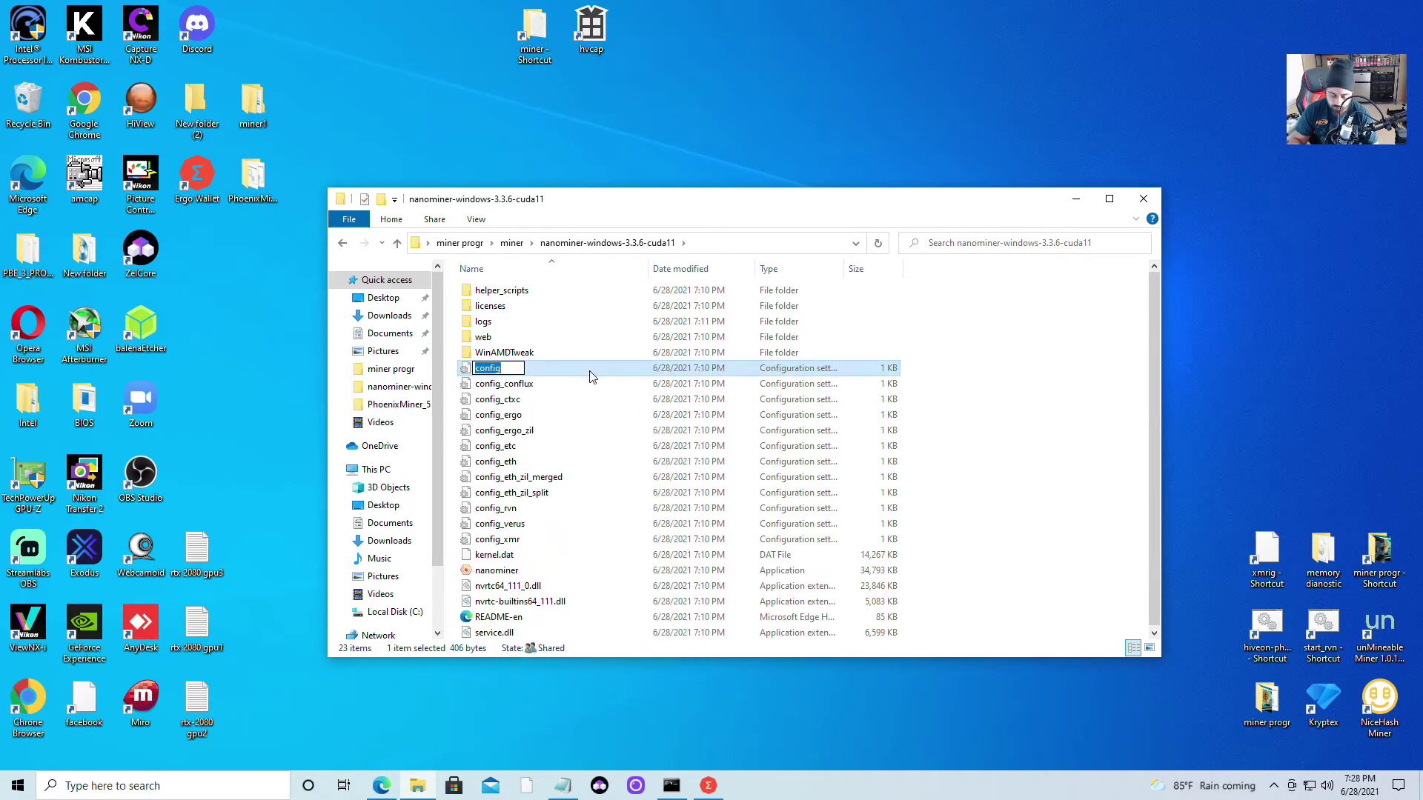
pyautogui.press('Right')
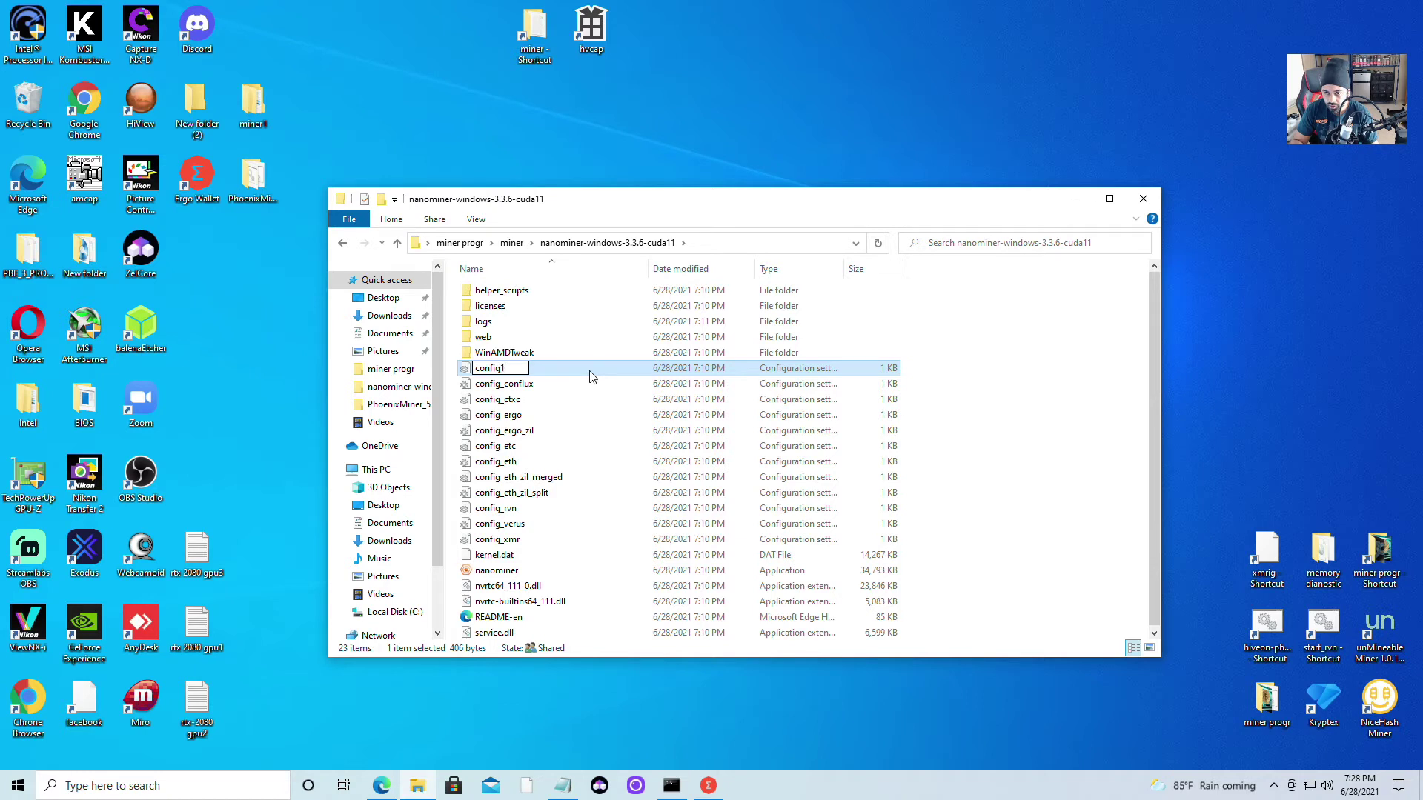
pyautogui.click(589, 410)
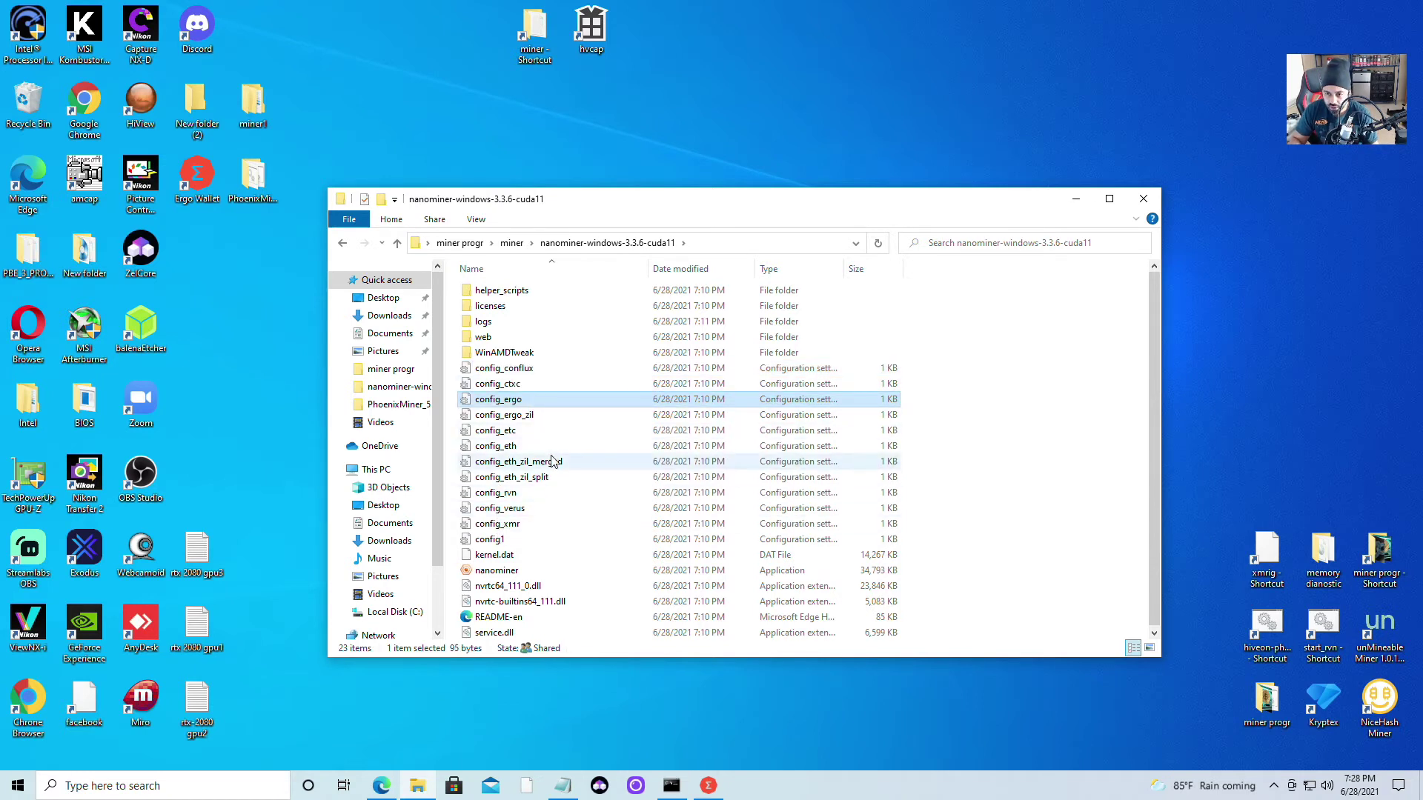
# Paste the copied wallet address over config_ergo's old address in Notepad, then save and close
pyautogui.rightClick(512, 403)
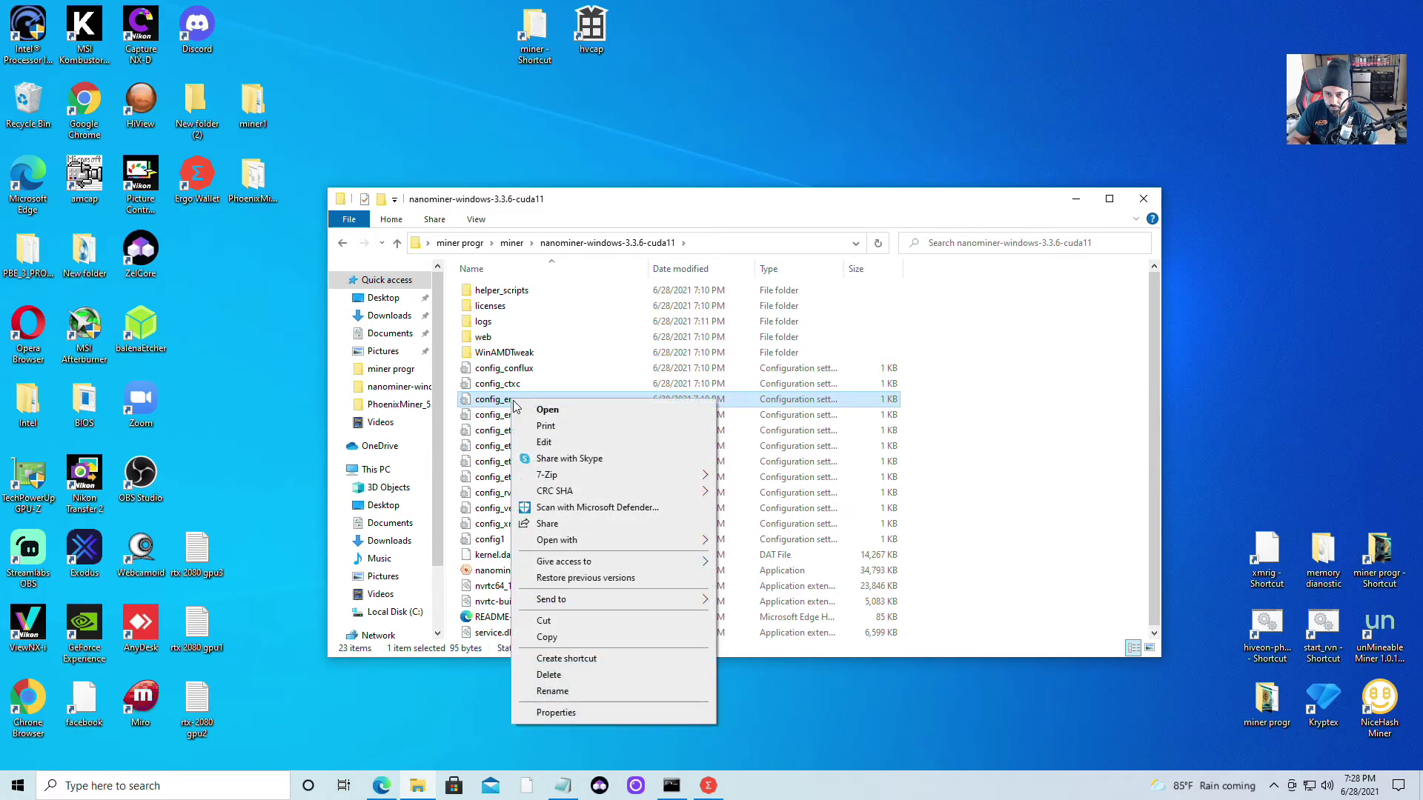
pyautogui.click(545, 443)
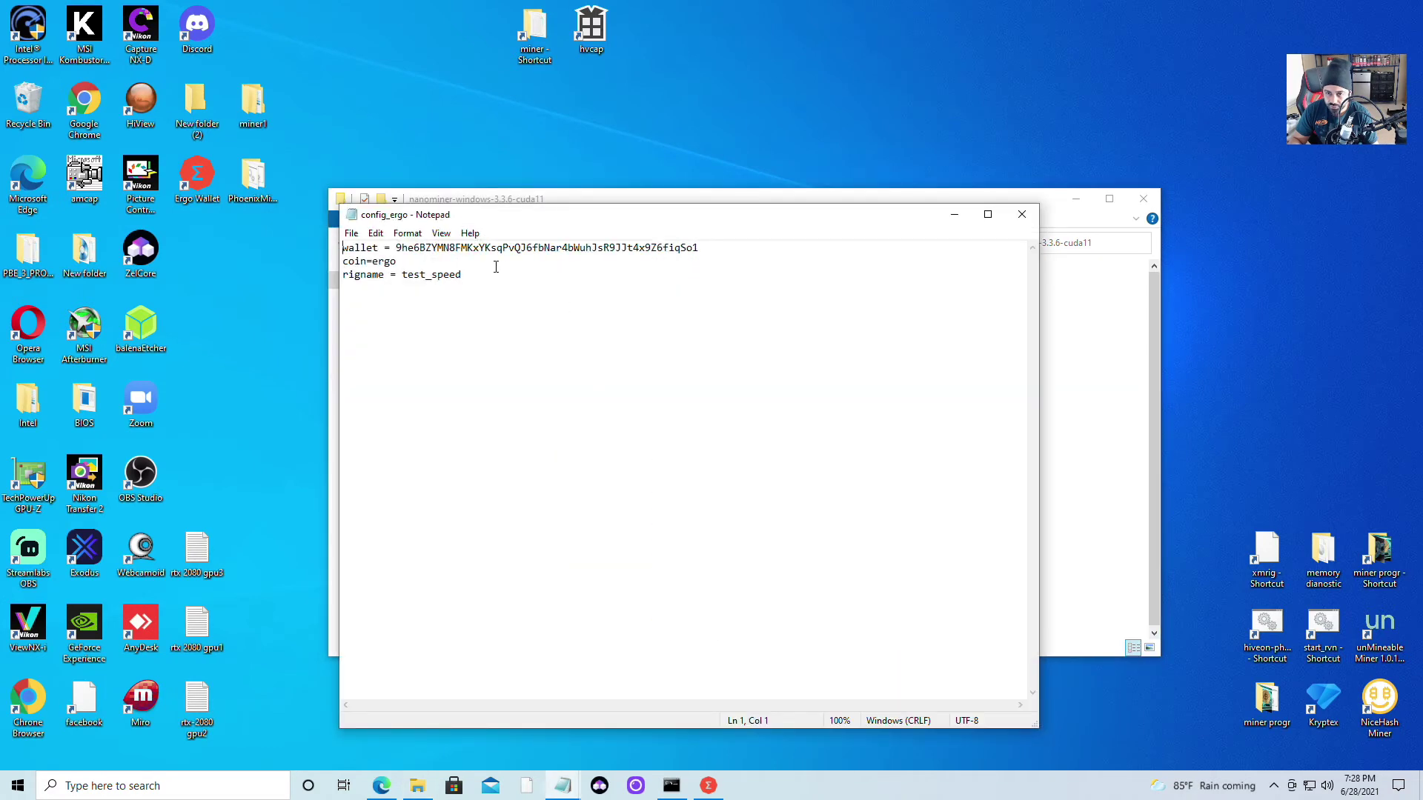
pyautogui.moveTo(407, 247); pyautogui.dragTo(702, 246)
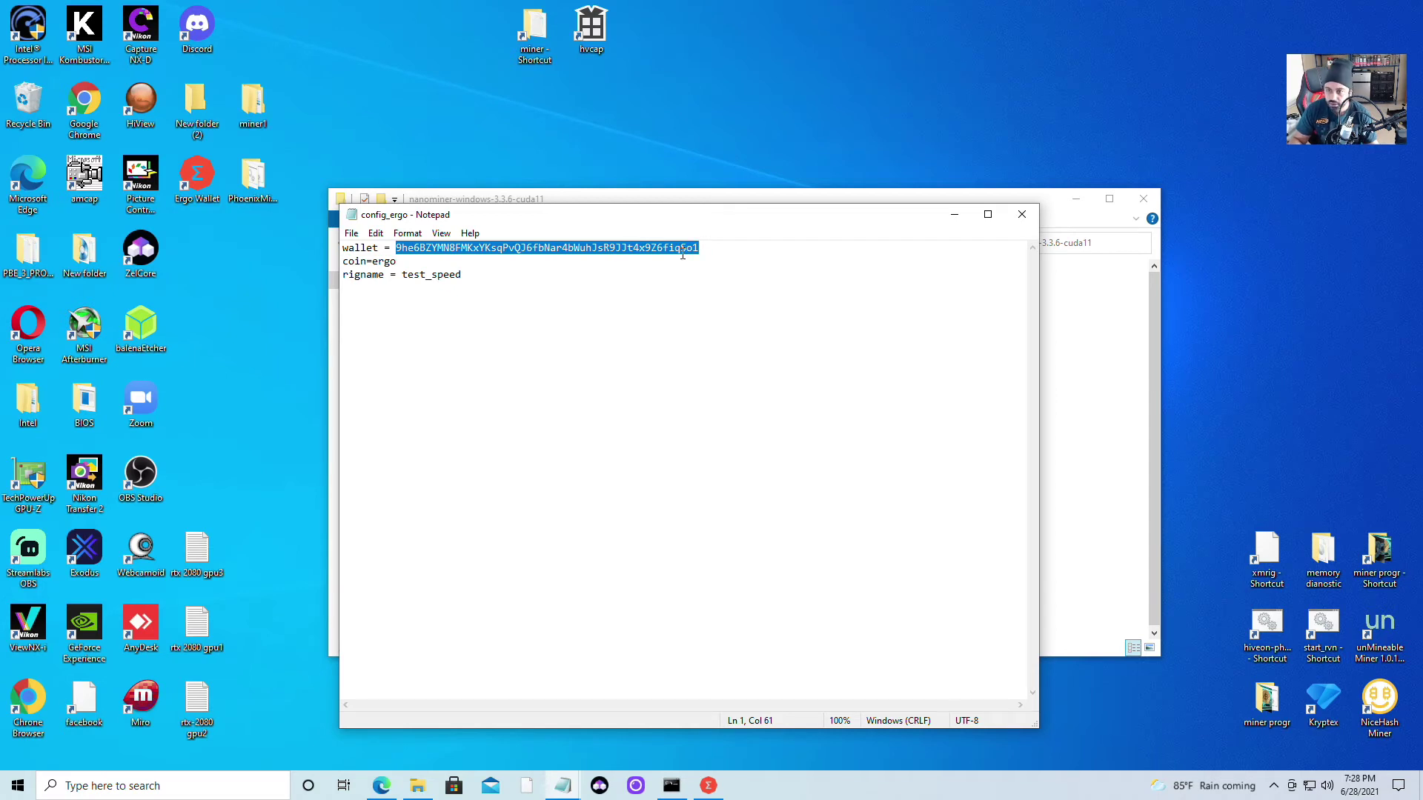
pyautogui.write('9fPUwmGUziC1sJ5aWVyf4ogLkZZK1KBTvuZpyAbYXdBdjhNim4f')
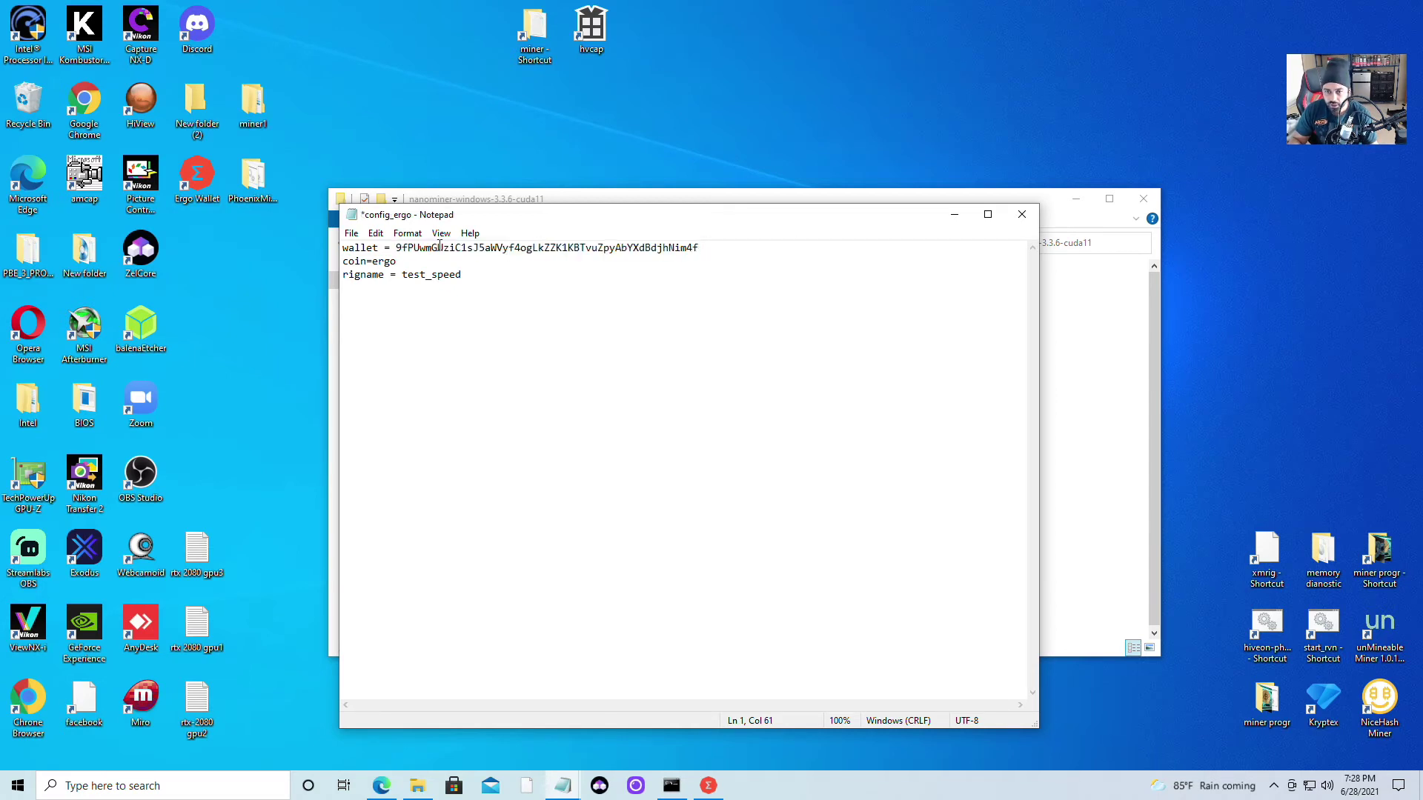
pyautogui.click(351, 233)
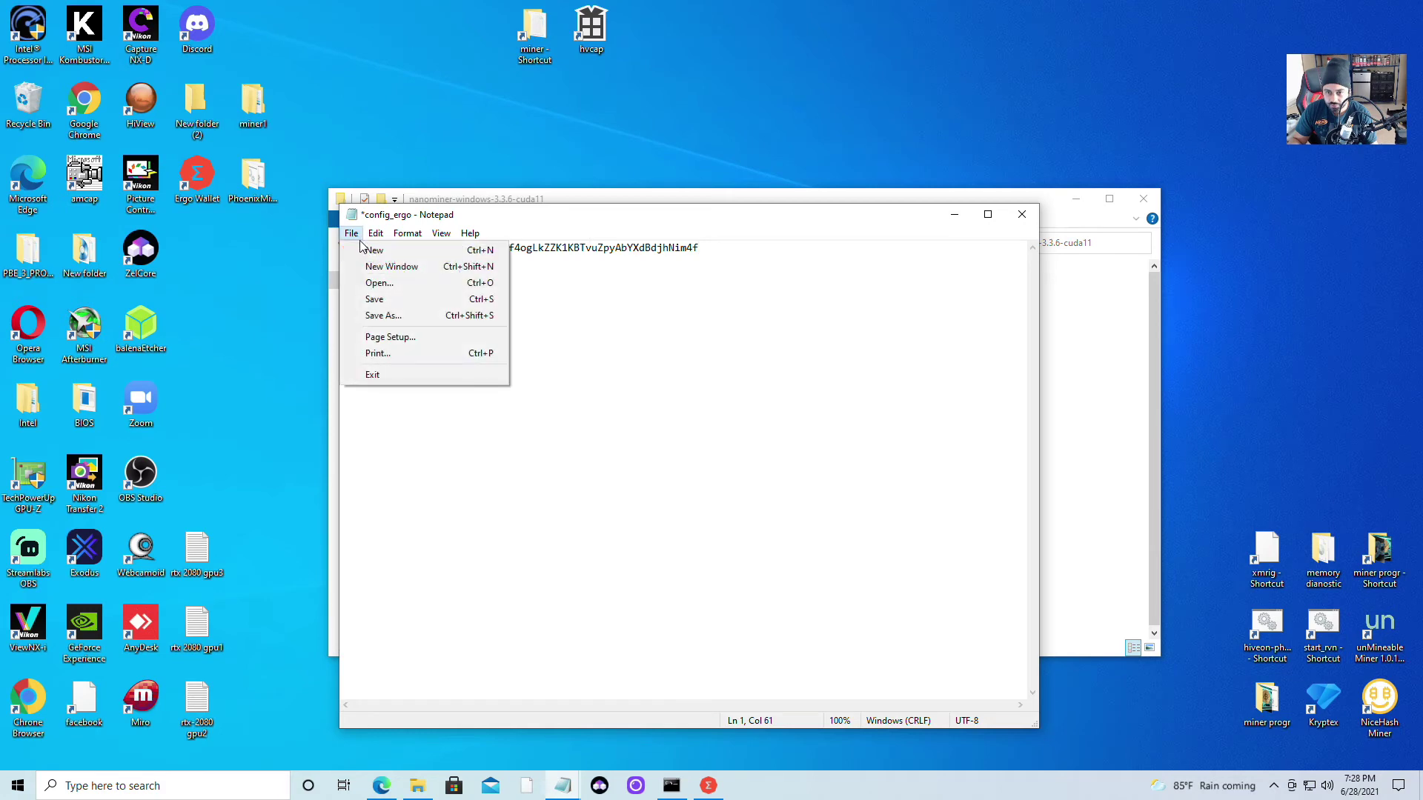
pyautogui.click(375, 299)
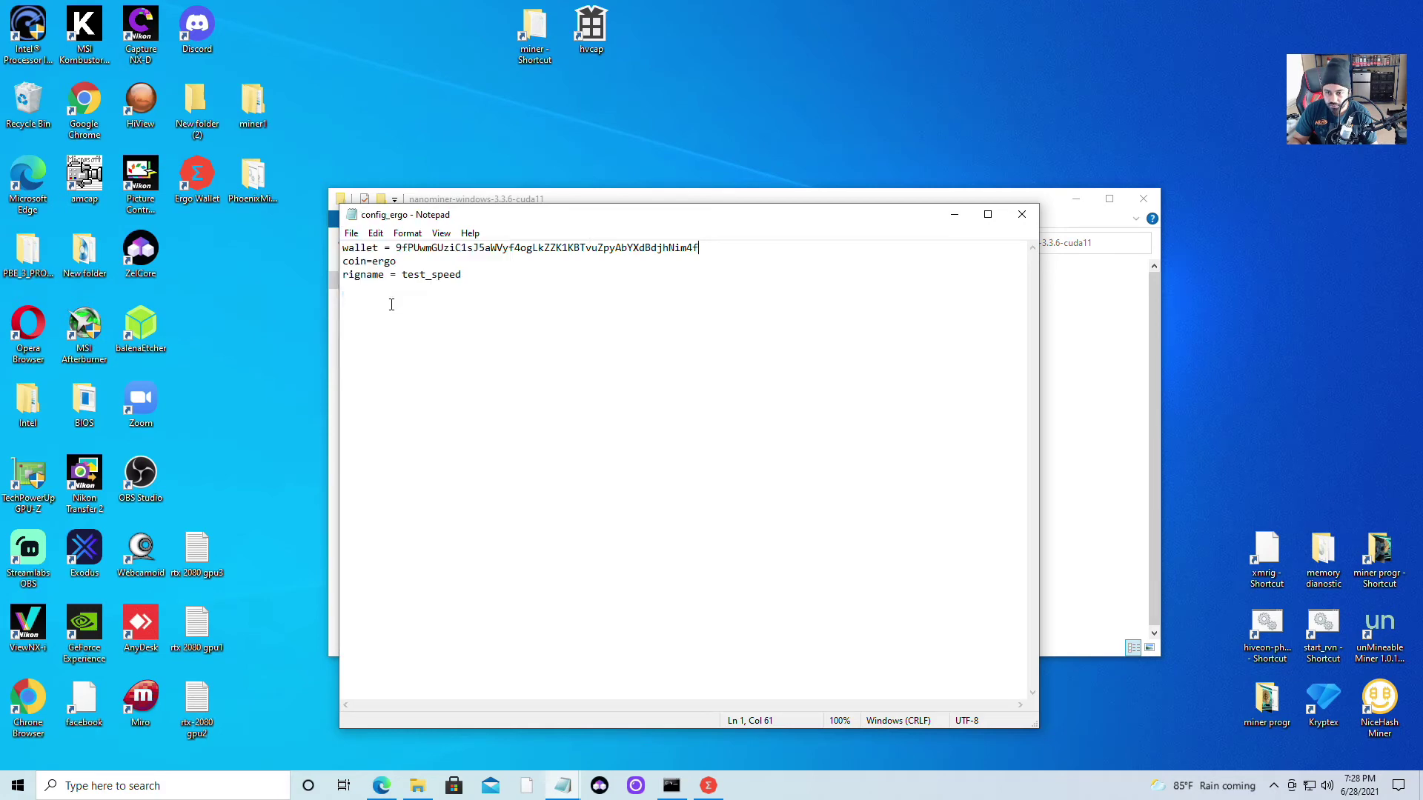
pyautogui.click(1022, 215)
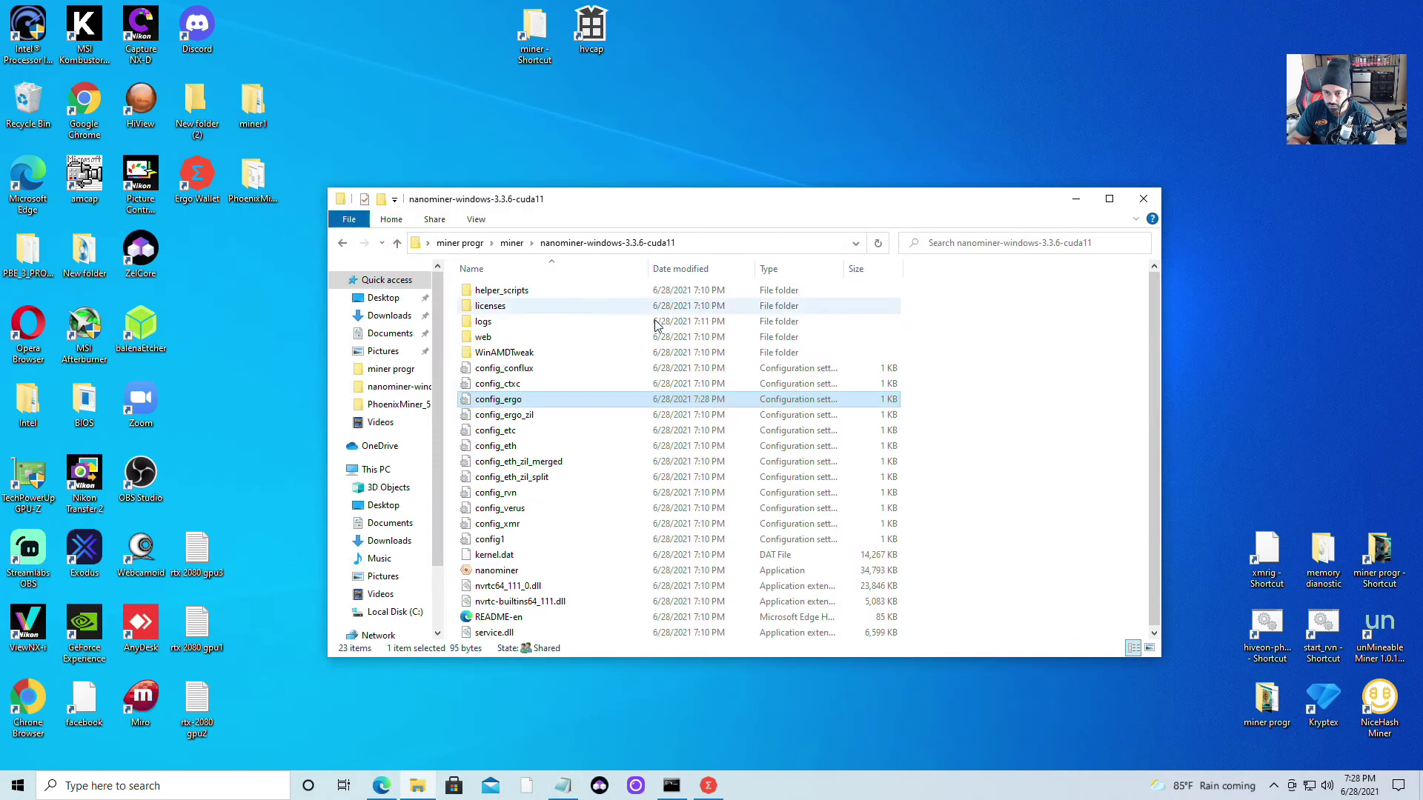
# Rename config_ergo to config by removing the _ergo suffix
pyautogui.rightClick(509, 402)
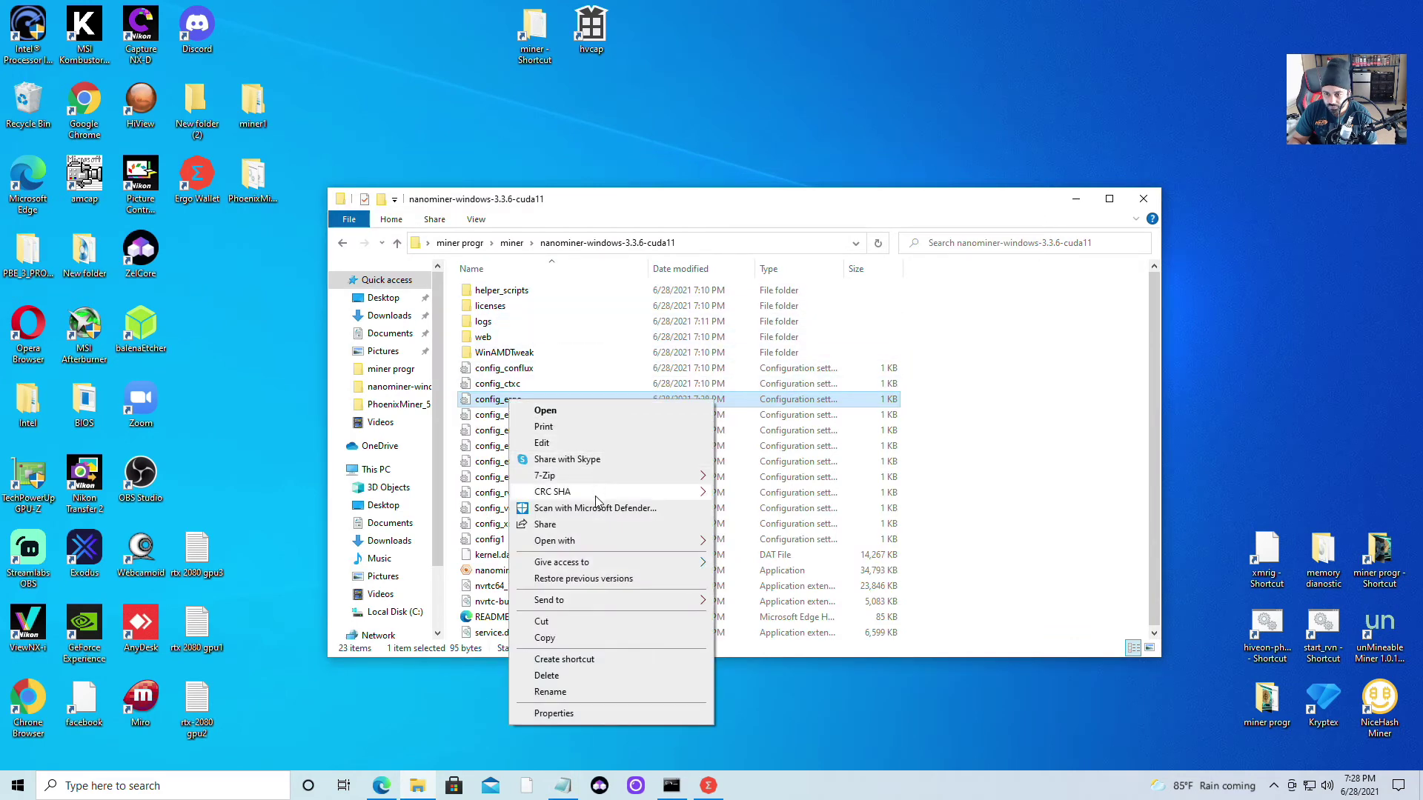
pyautogui.click(581, 691)
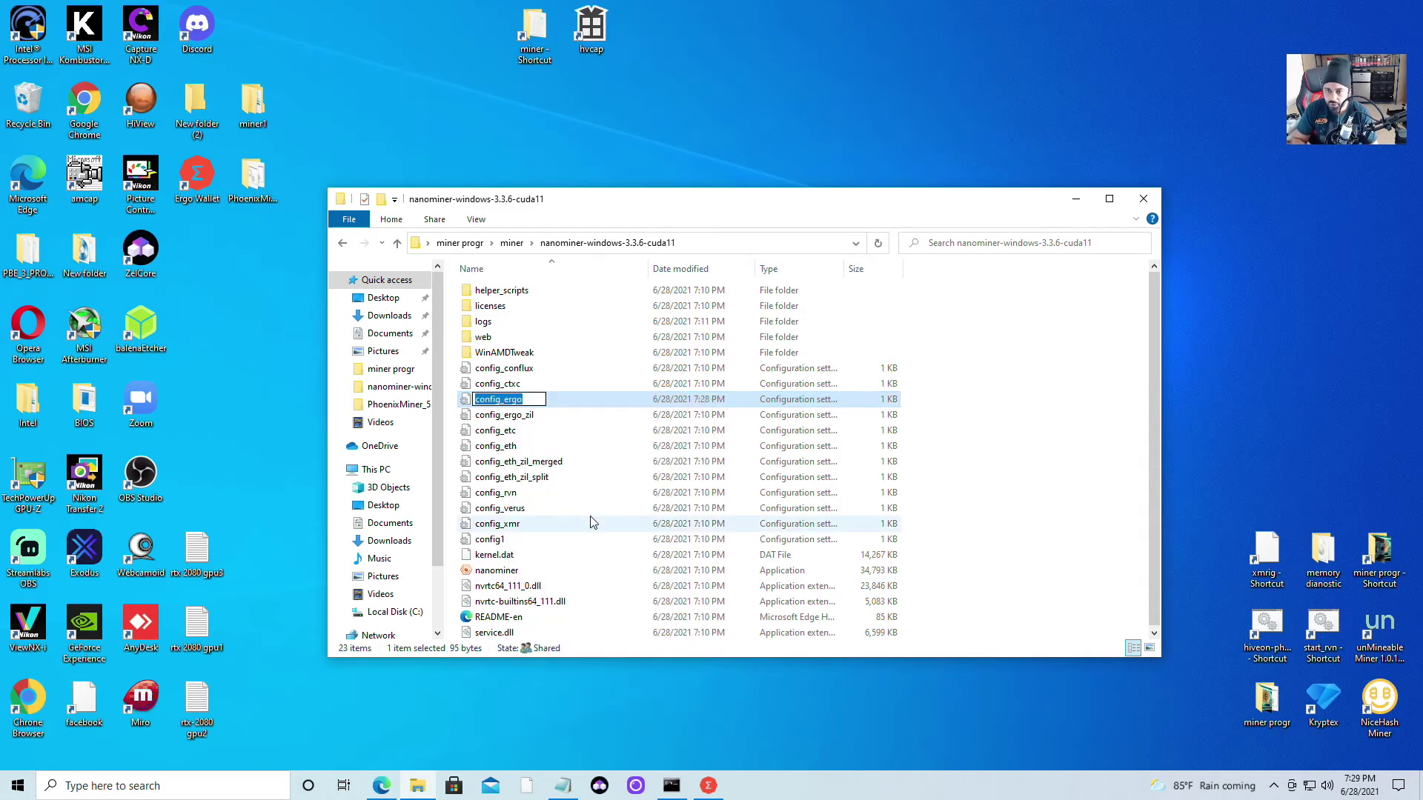
pyautogui.click(532, 398)
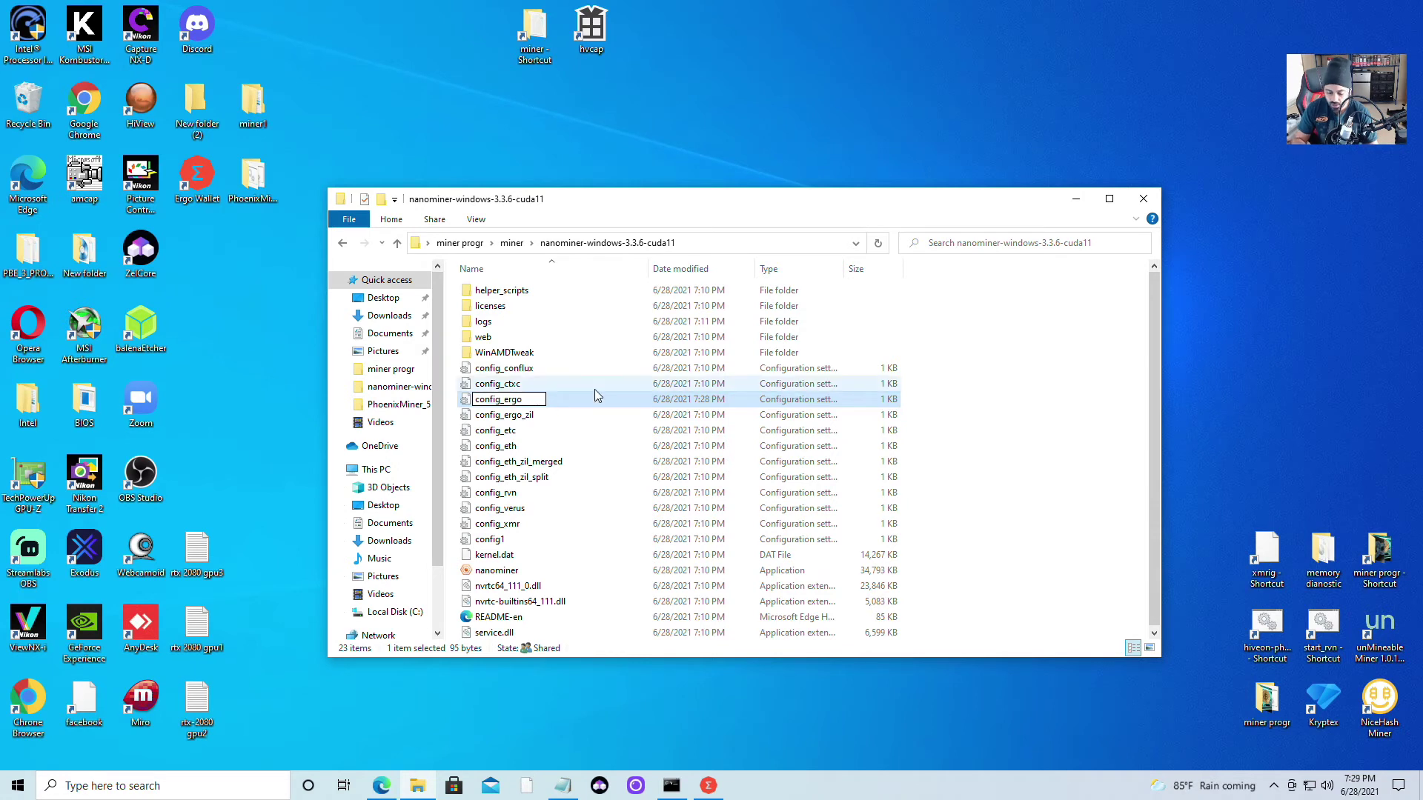
pyautogui.press('BackSpace')
pyautogui.press('BackSpace')
pyautogui.press('BackSpace')
pyautogui.press('BackSpace')
pyautogui.press('BackSpace')
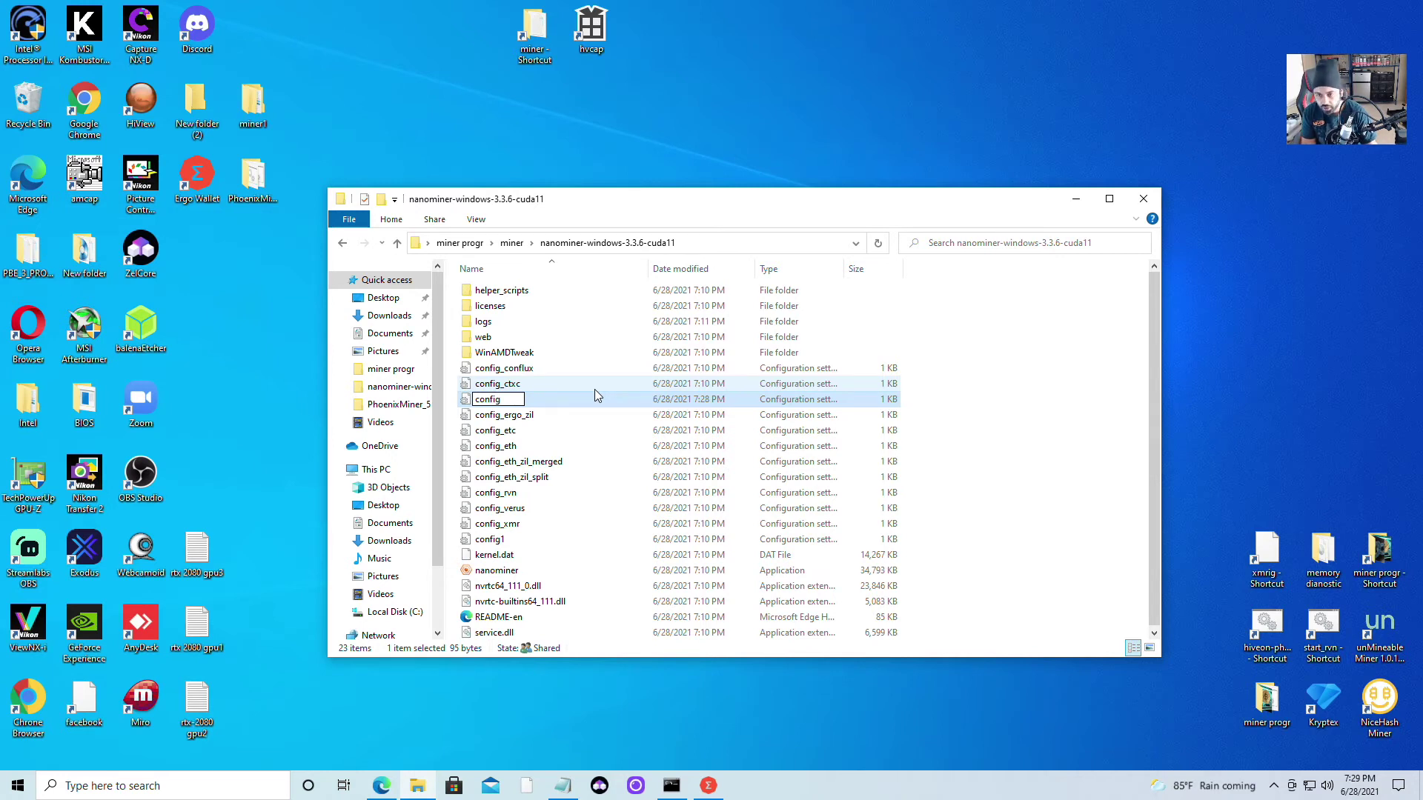
pyautogui.press('Return')
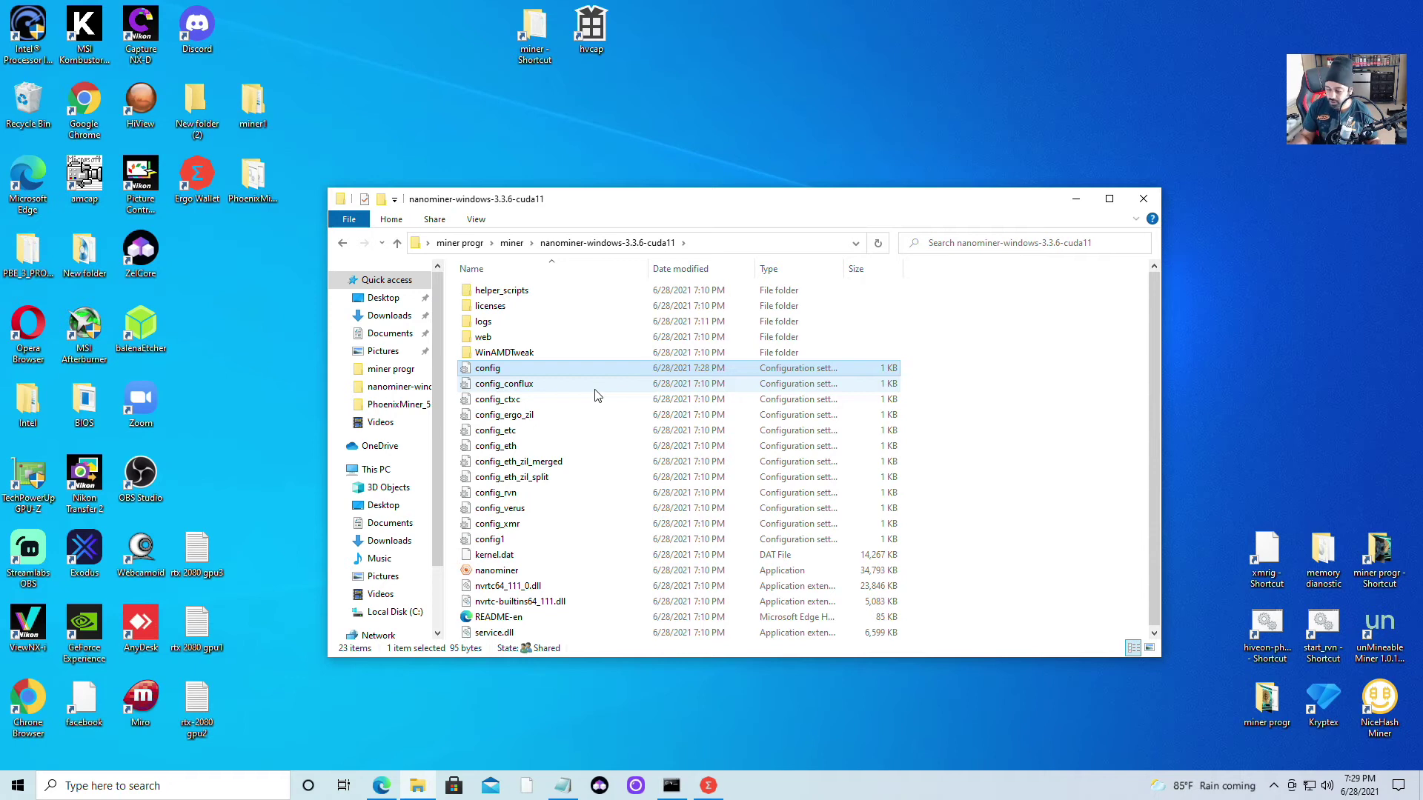
# Launch nanominer.exe to mine Ergo via ergo-us-east1.nanopool.org, then bring Edge forward
pyautogui.doubleClick(511, 575)
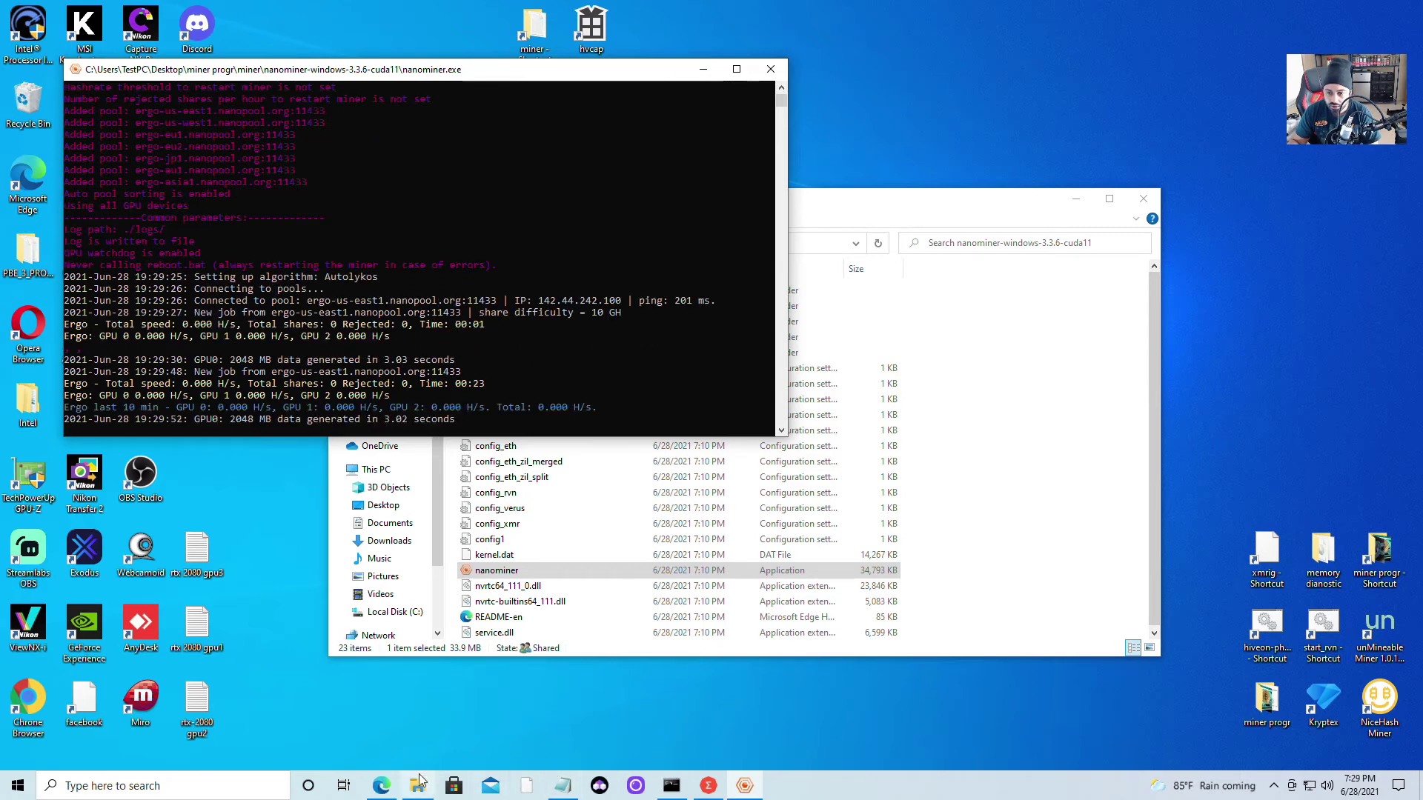
pyautogui.click(381, 790)
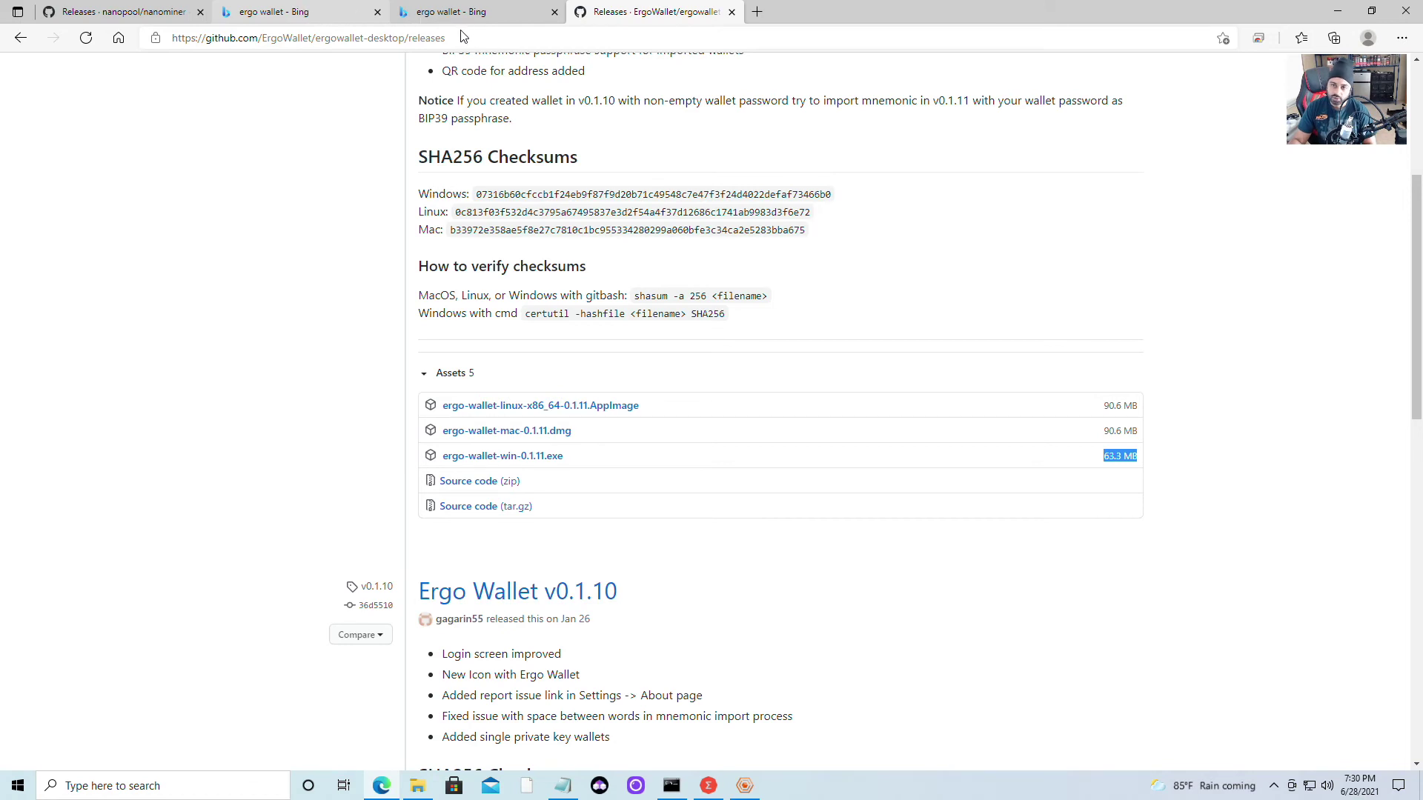
# Enter 'nan' in Edge's address bar and open the Nanominer (AMD + Nvidia) help article
pyautogui.click(449, 10)
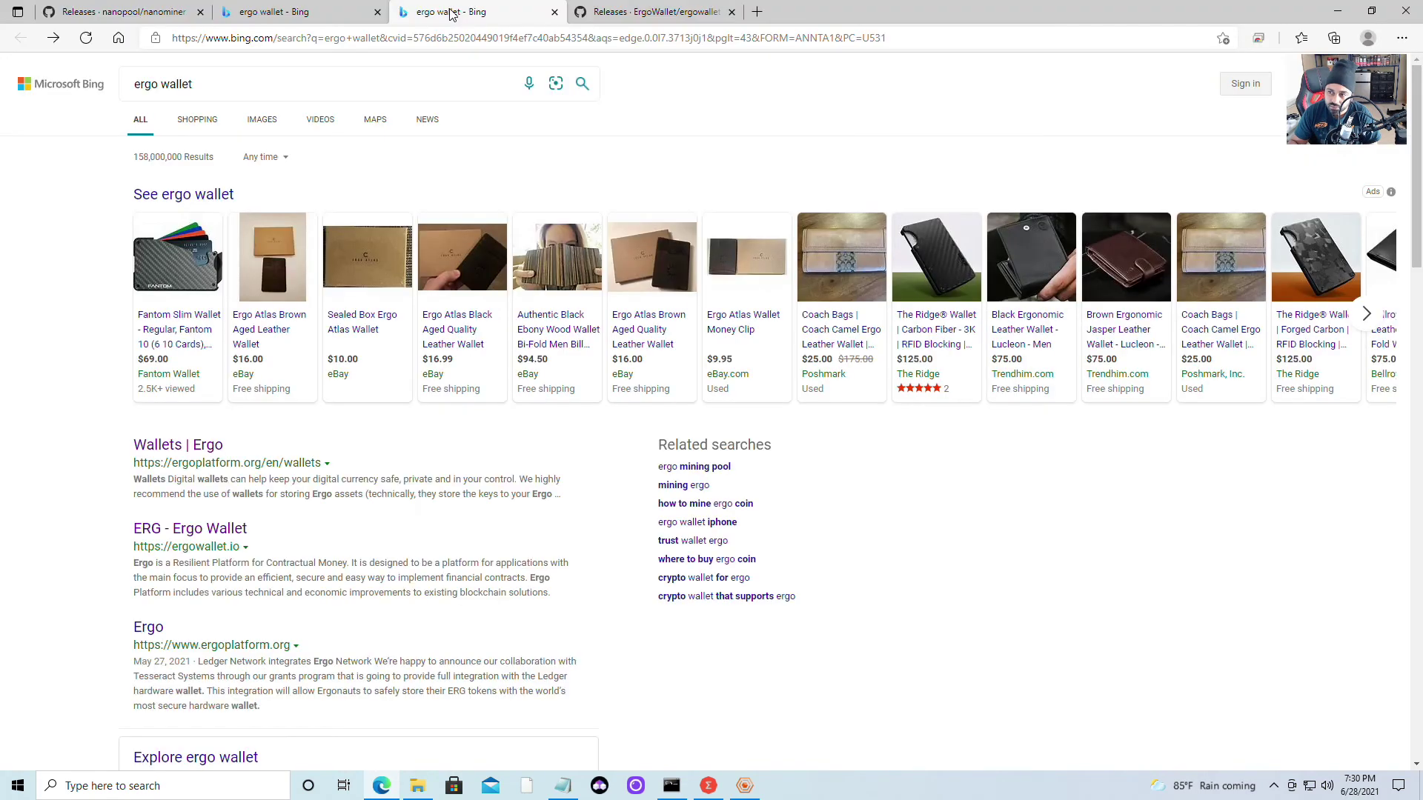
pyautogui.click(406, 38)
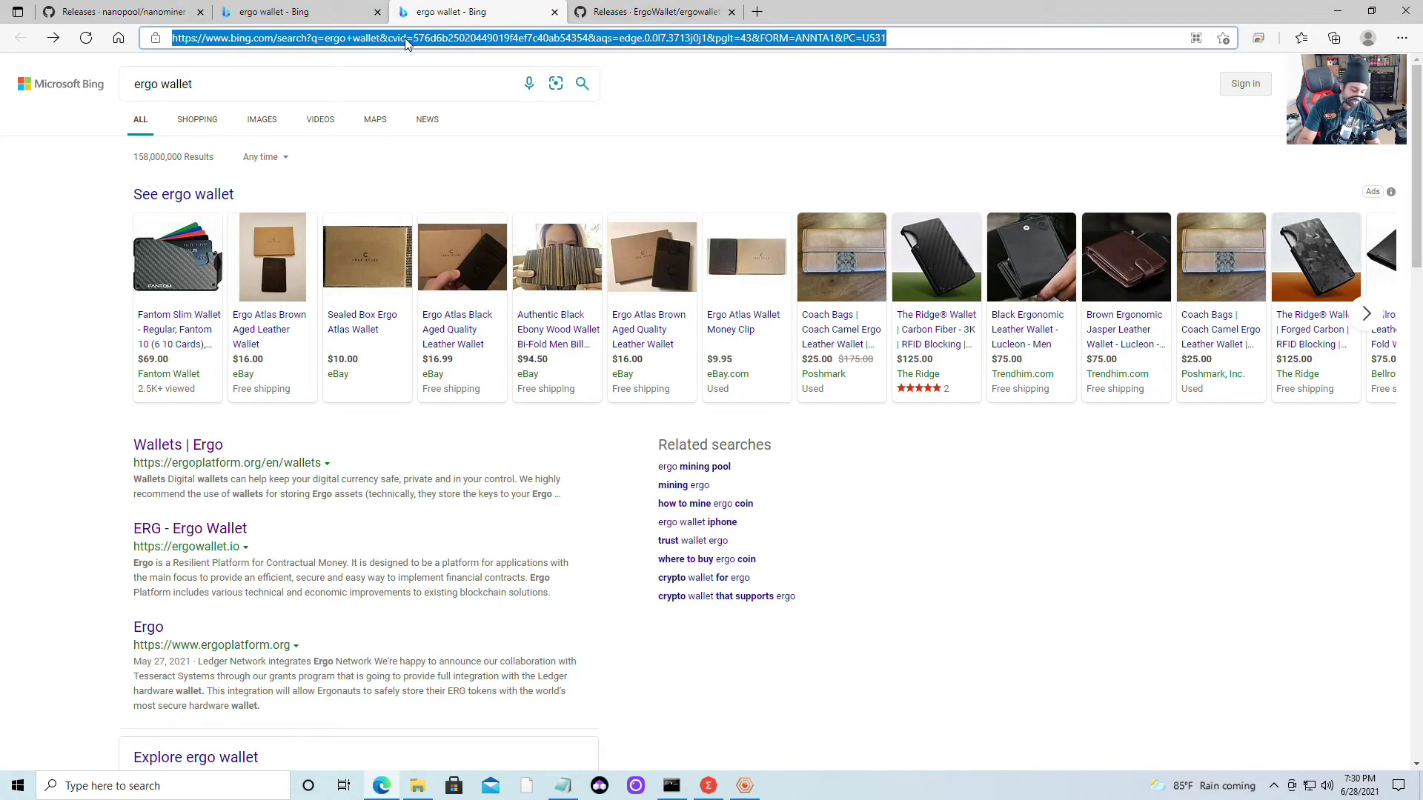
pyautogui.write('nan')
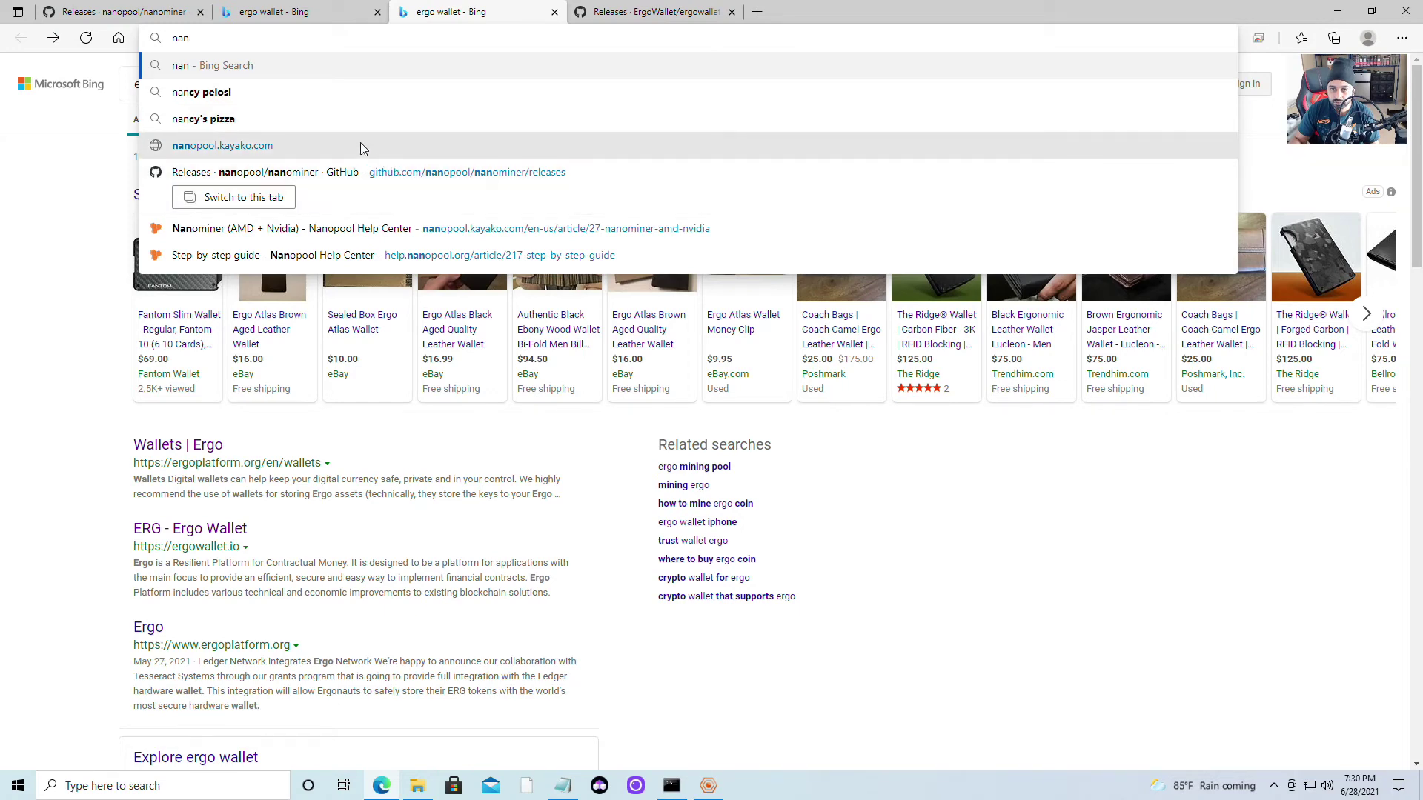
pyautogui.click(374, 230)
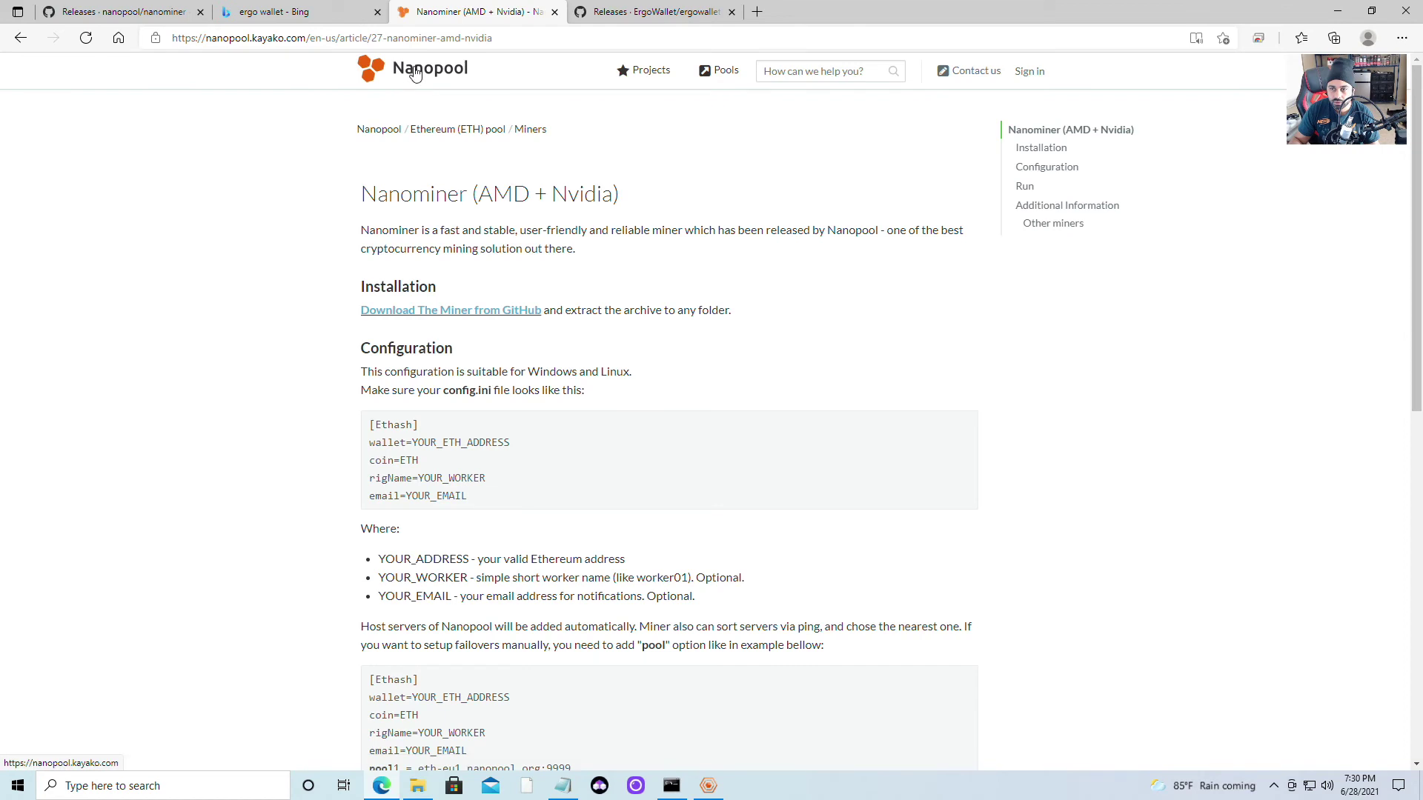
# Browse the Help Center's Ergo pool section, then go to the Ergo mining pool site
pyautogui.click(410, 74)
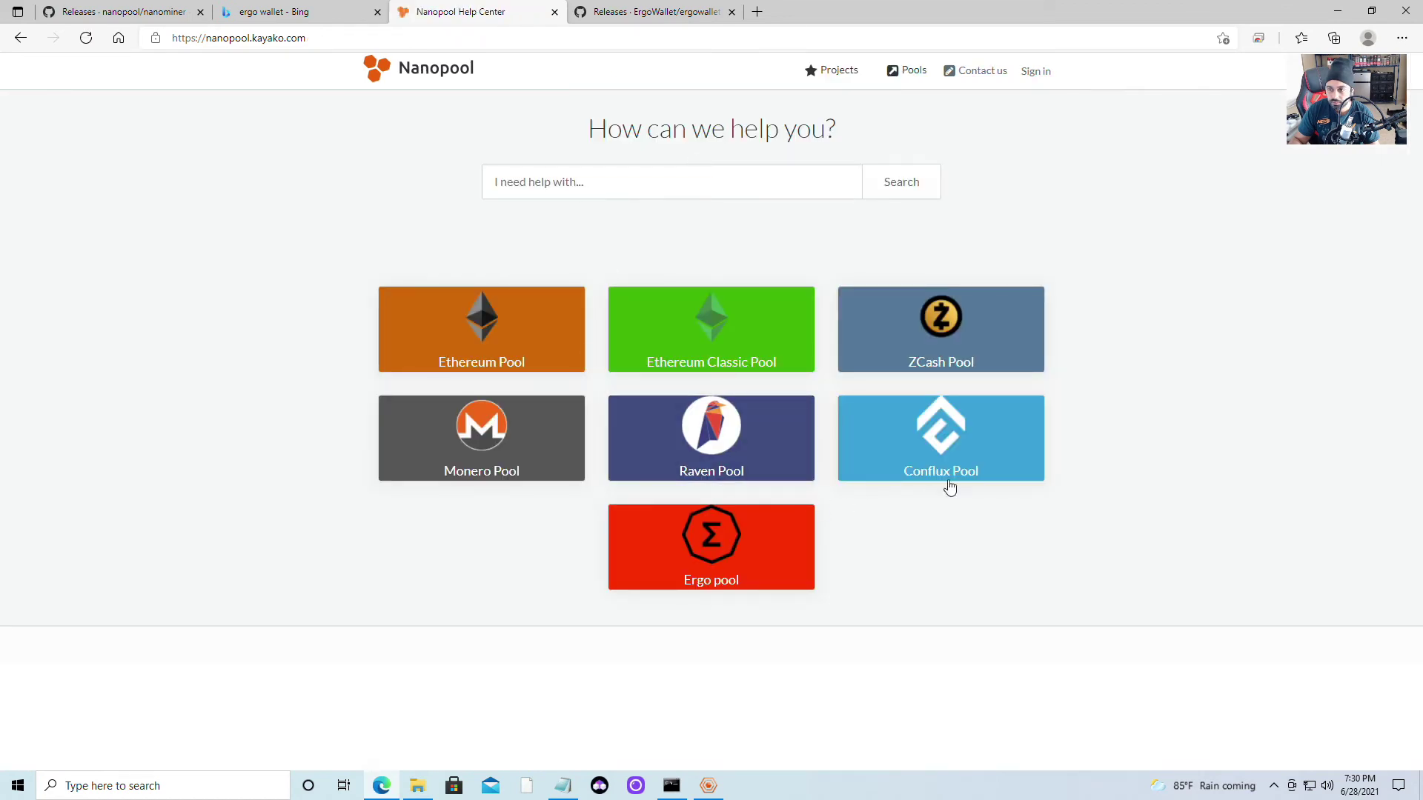
pyautogui.click(725, 536)
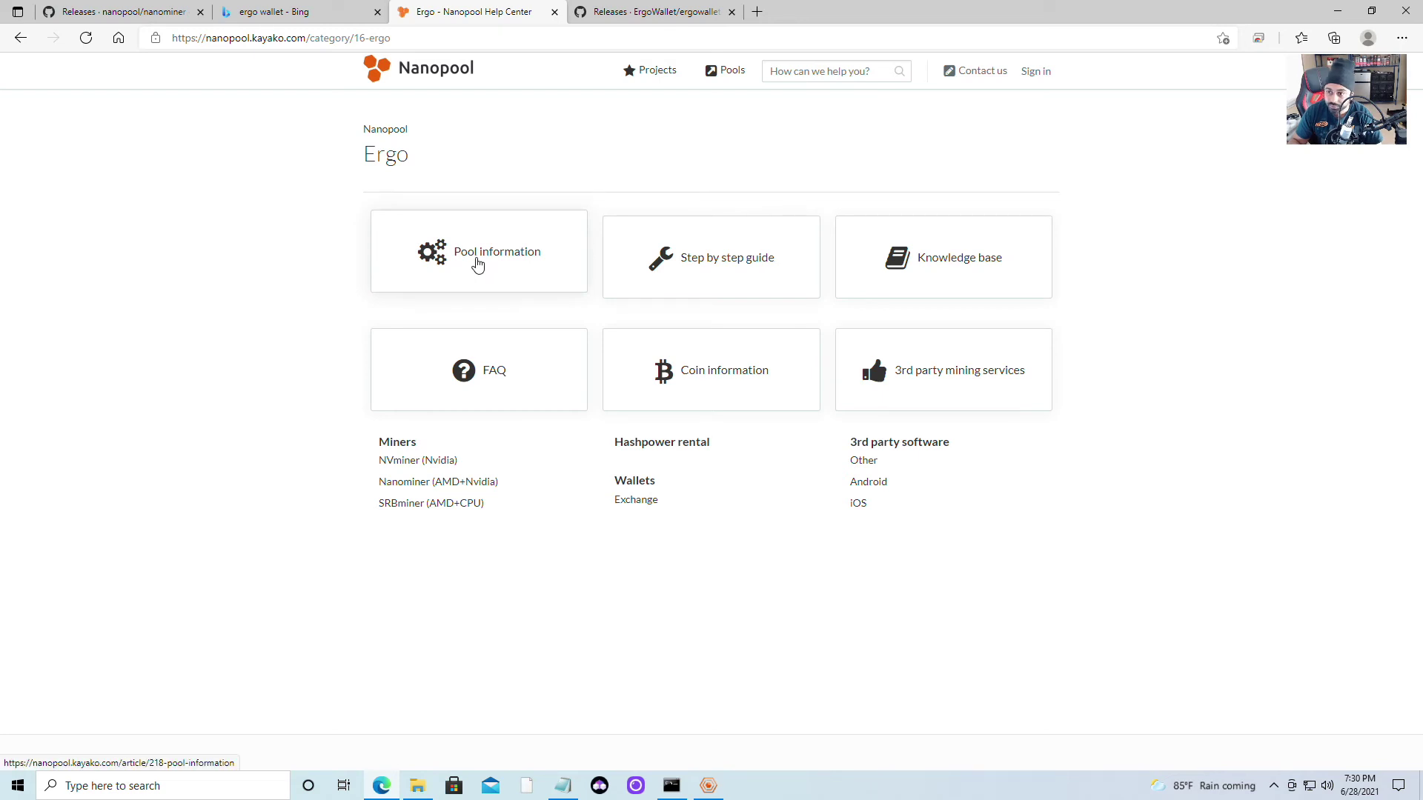
pyautogui.click(477, 264)
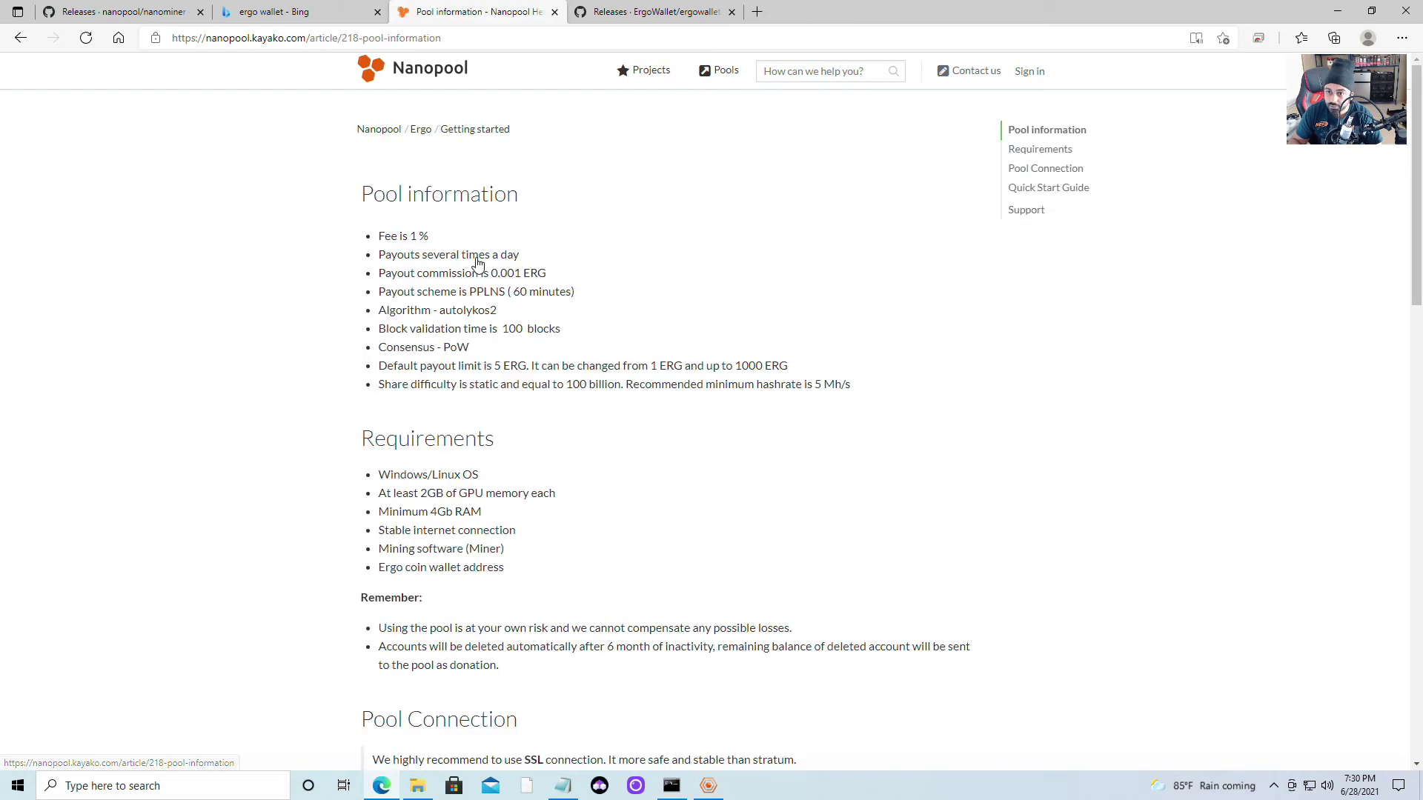
pyautogui.scroll(-5, 519, 274)
pyautogui.scroll(5, 529, 278)
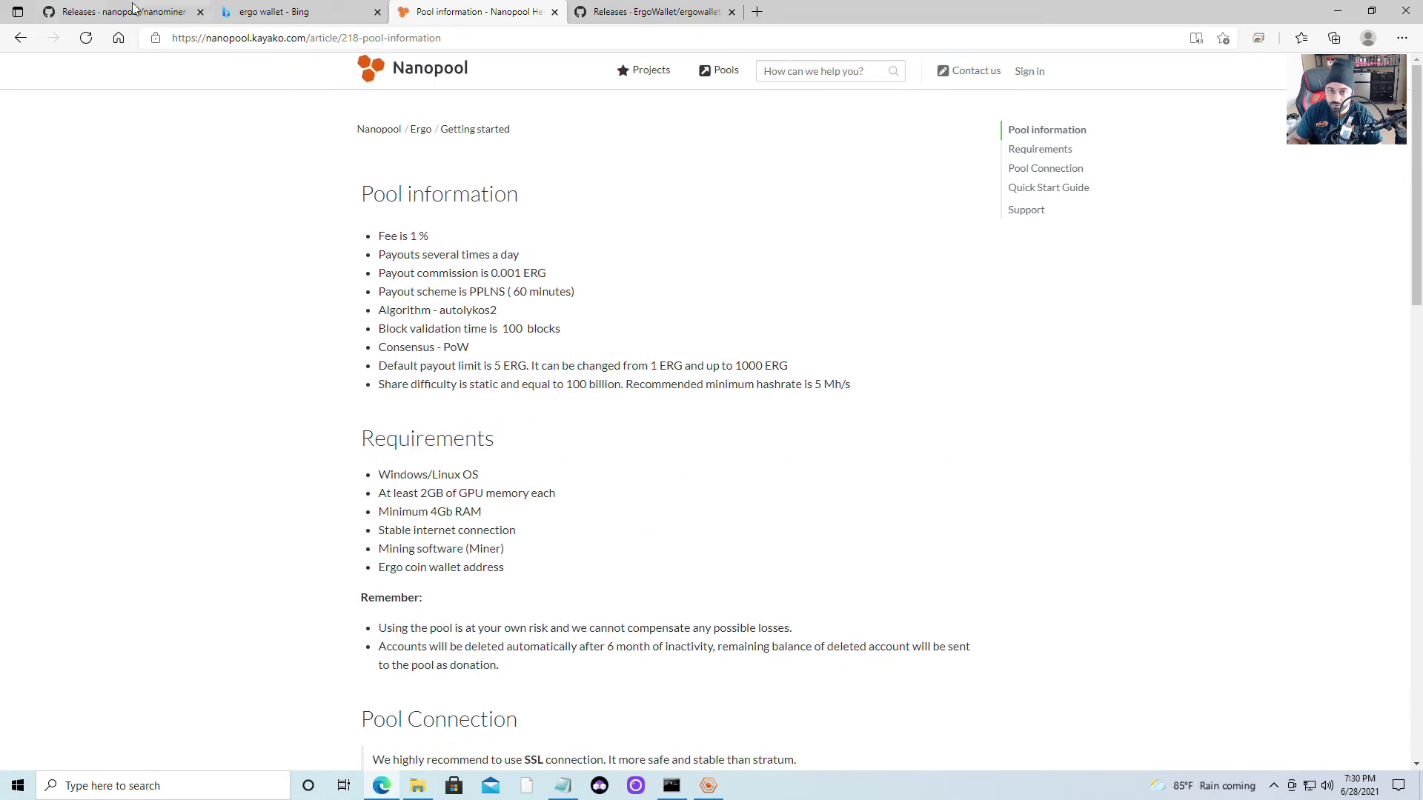
pyautogui.click(21, 39)
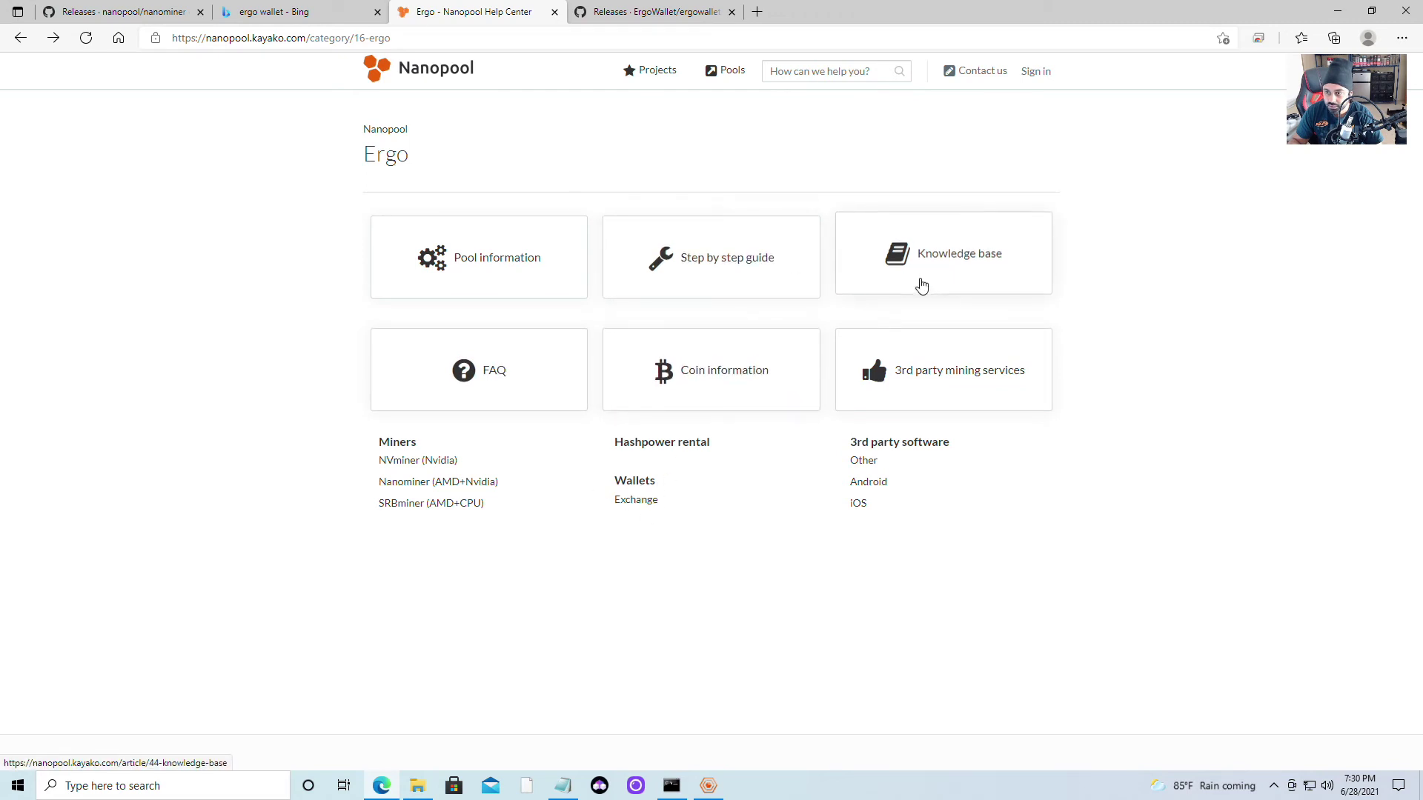
pyautogui.click(412, 70)
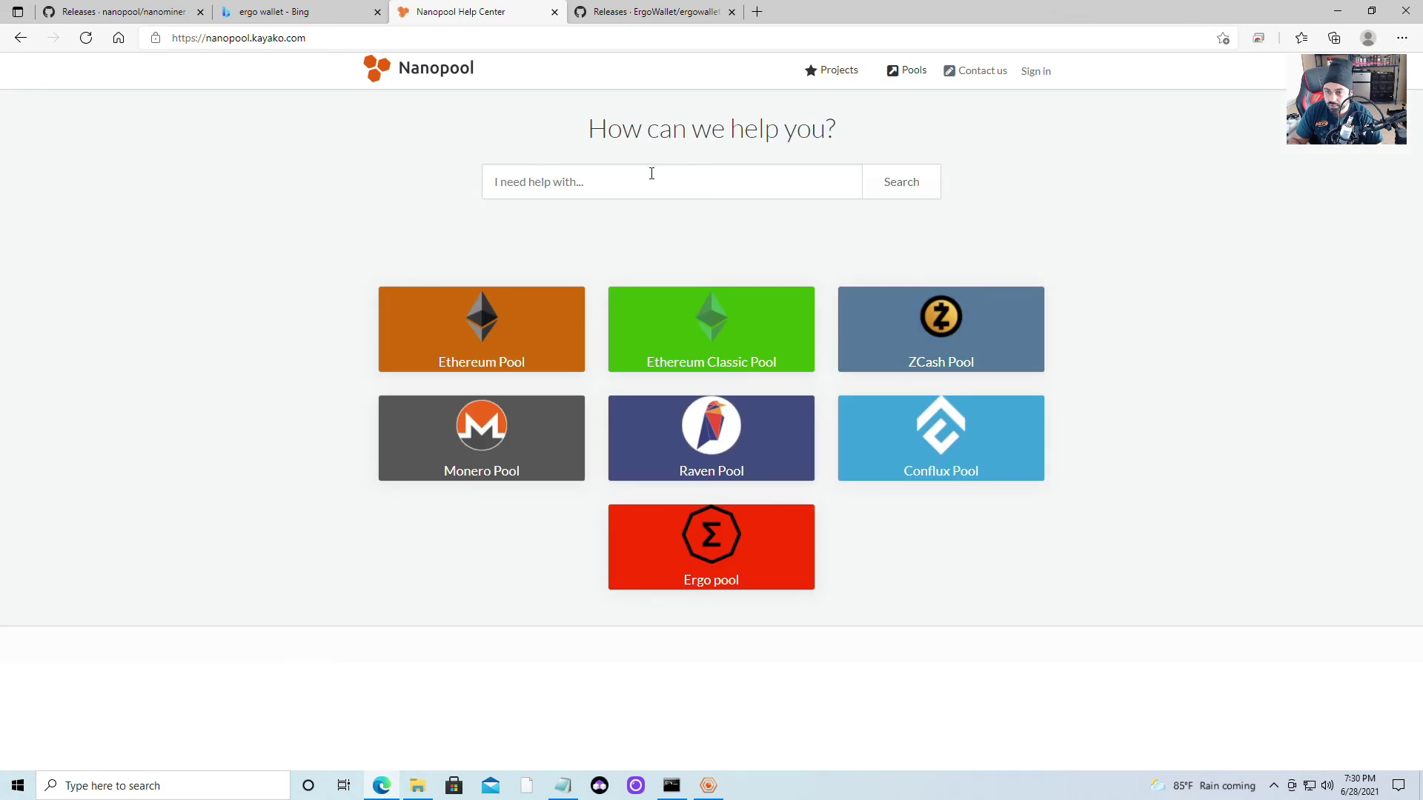
pyautogui.moveTo(913, 82)
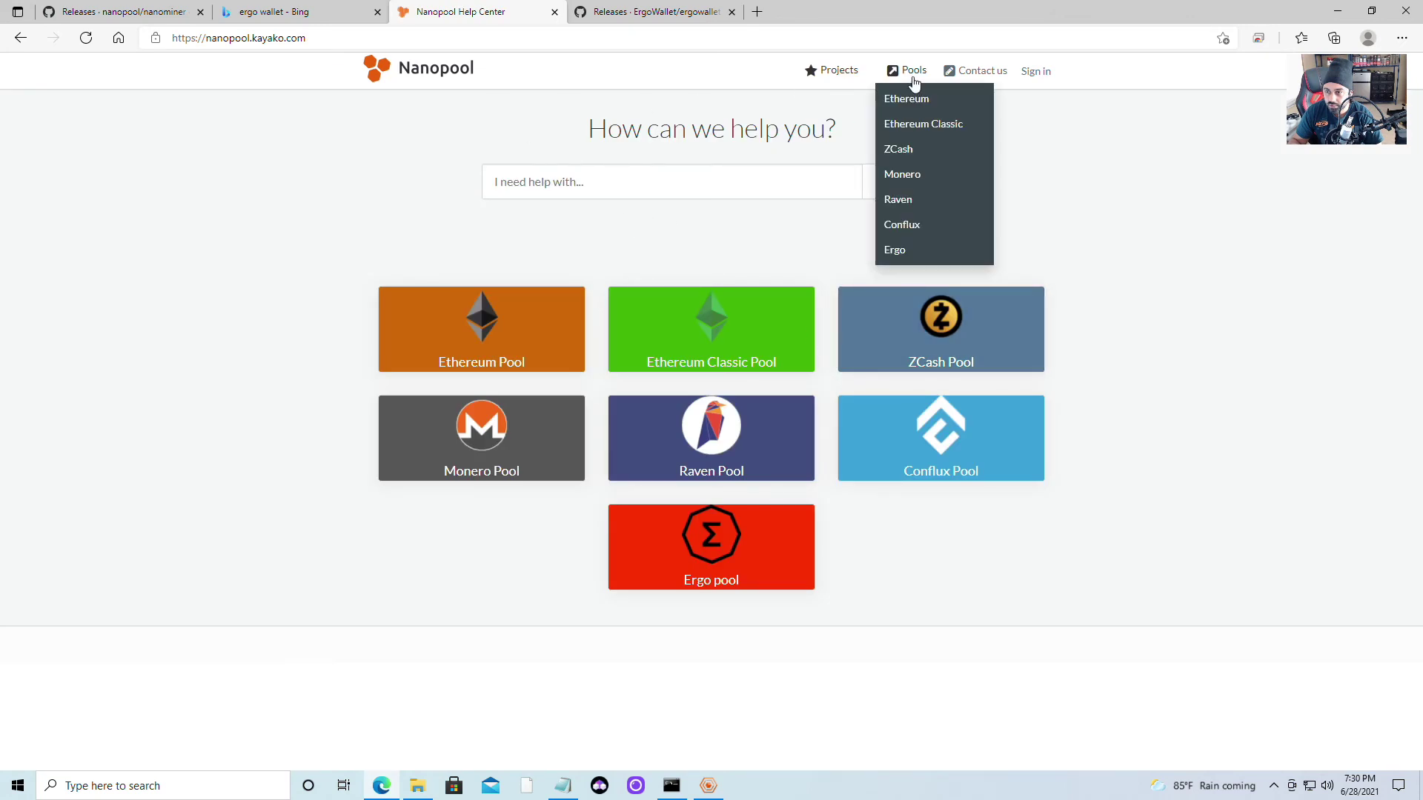
pyautogui.click(895, 252)
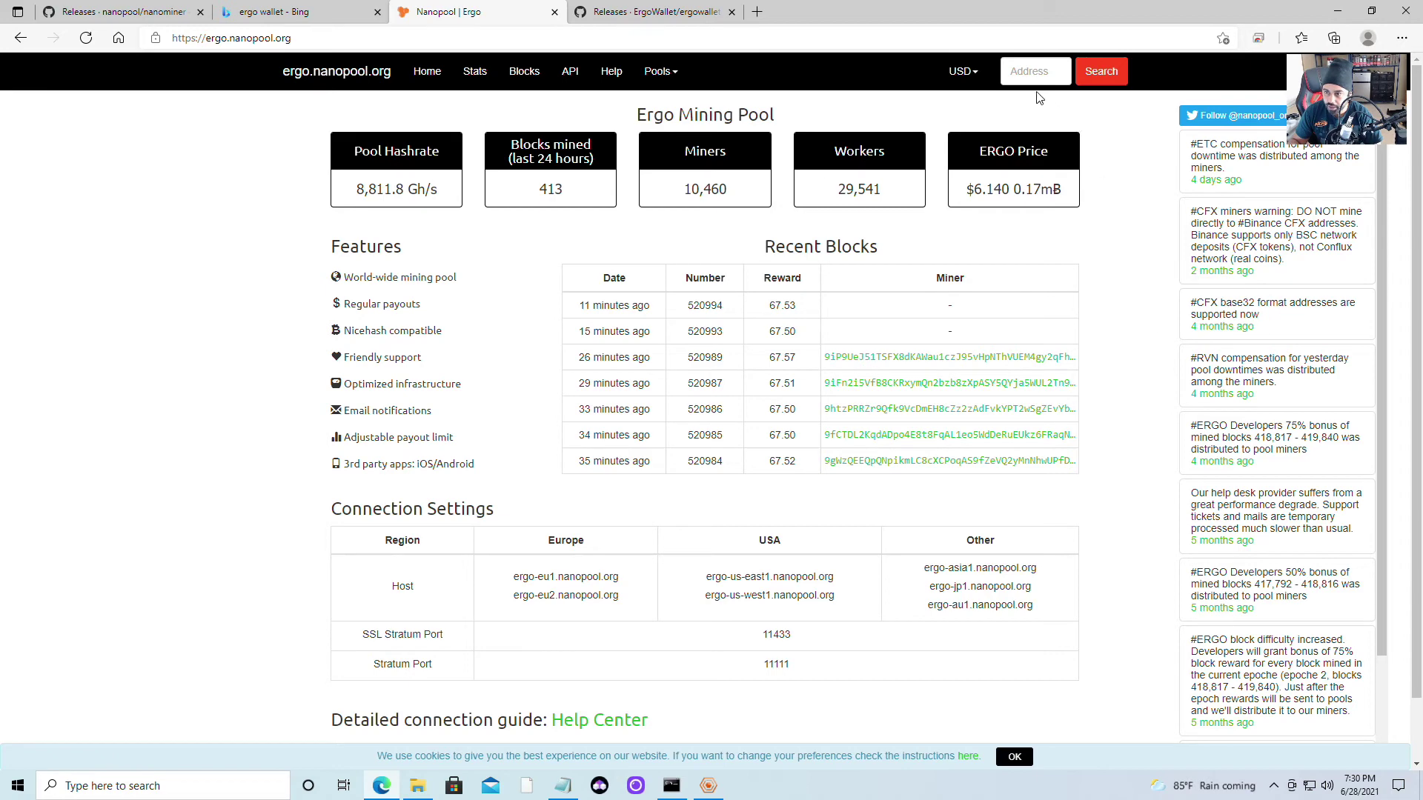
# Close the old start_rvn miner window from its taskbar thumbnail
pyautogui.click(1029, 71)
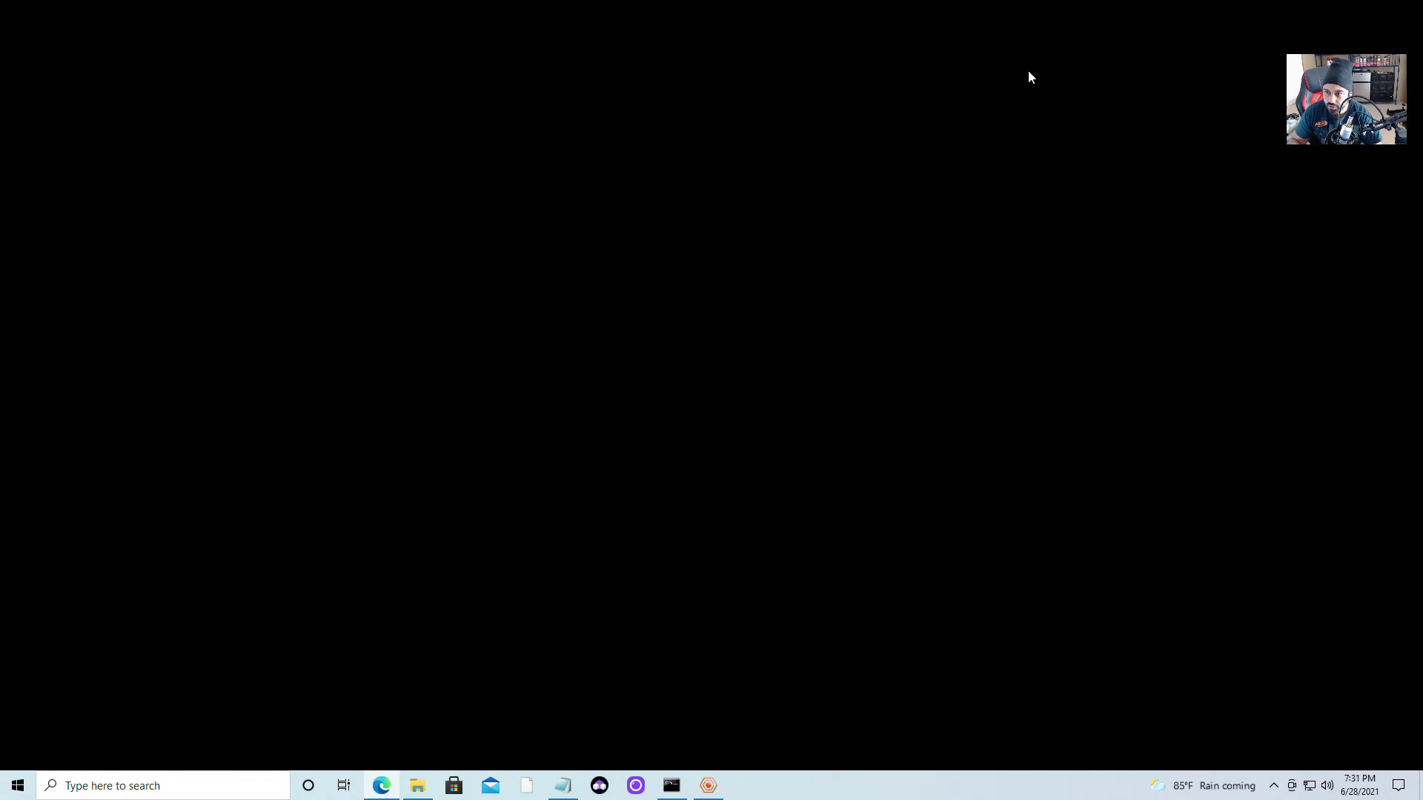
pyautogui.click(671, 787)
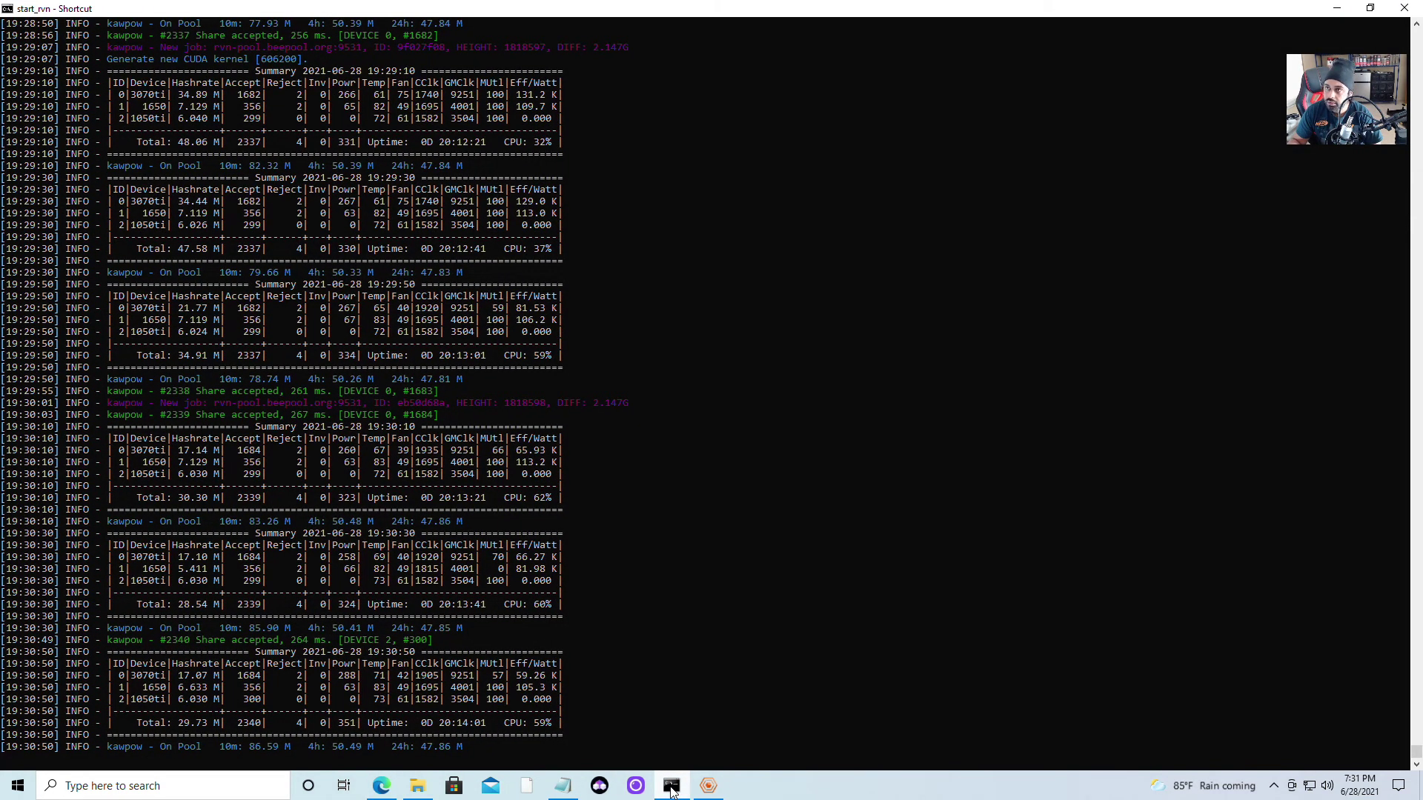
pyautogui.click(671, 790)
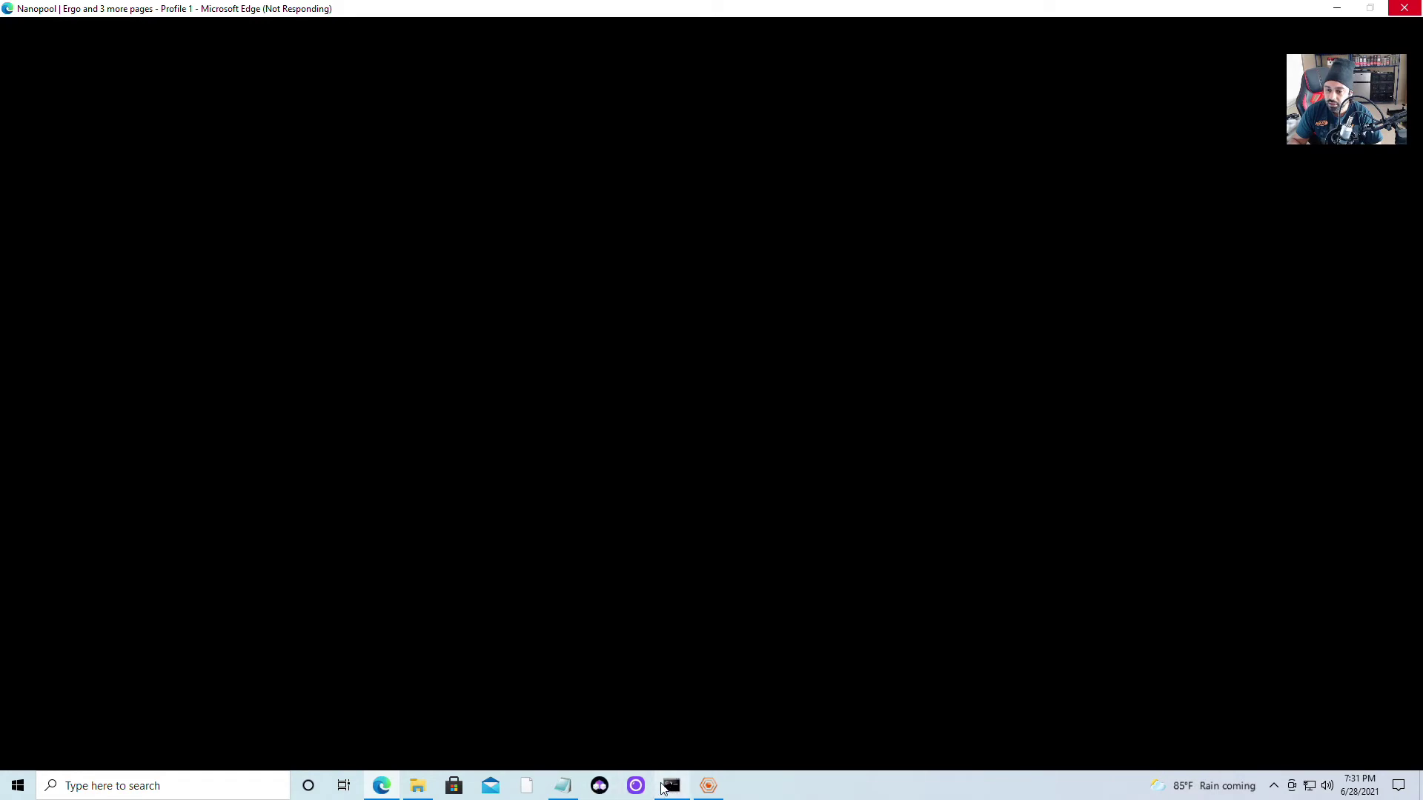
pyautogui.click(672, 788)
pyautogui.rightClick(671, 787)
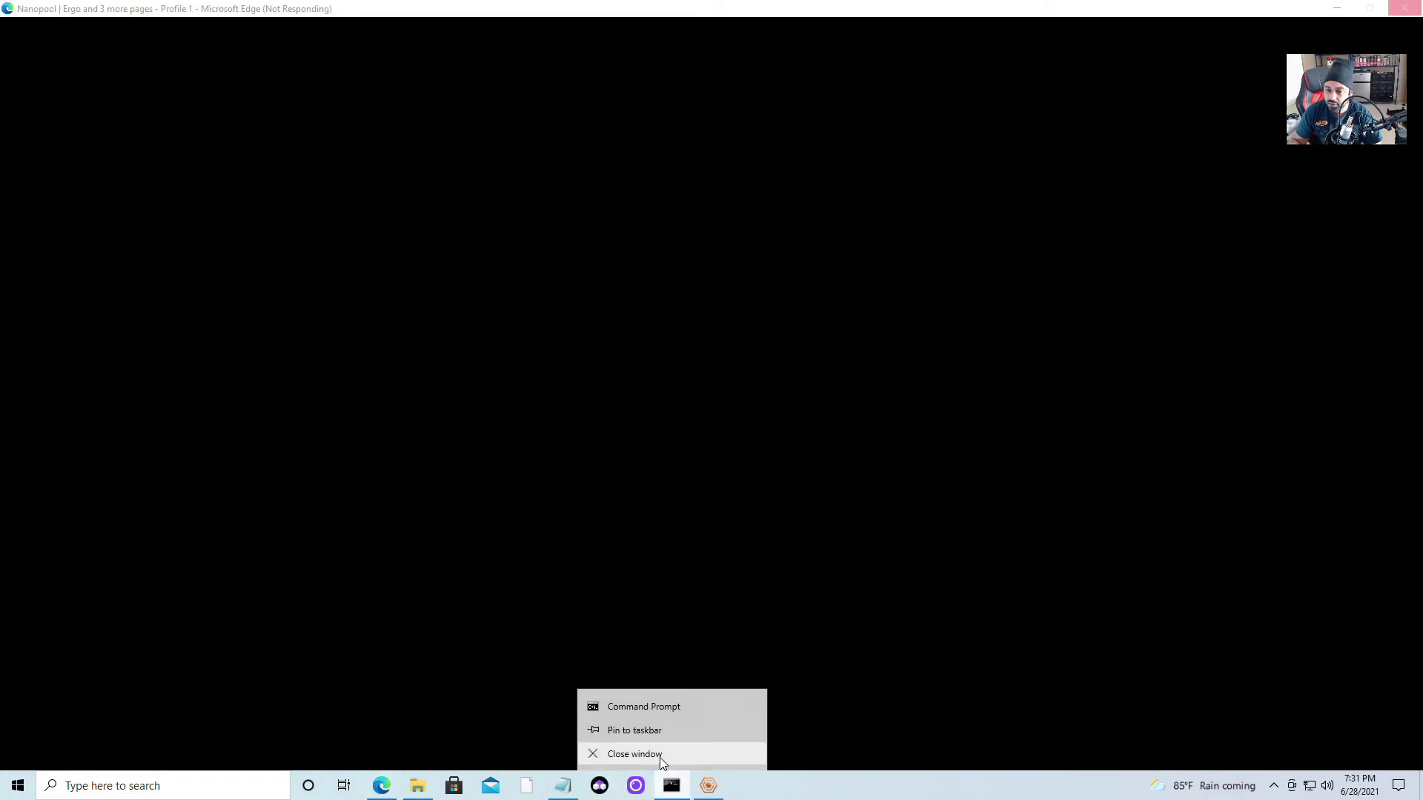
pyautogui.click(659, 758)
pyautogui.moveTo(671, 785)
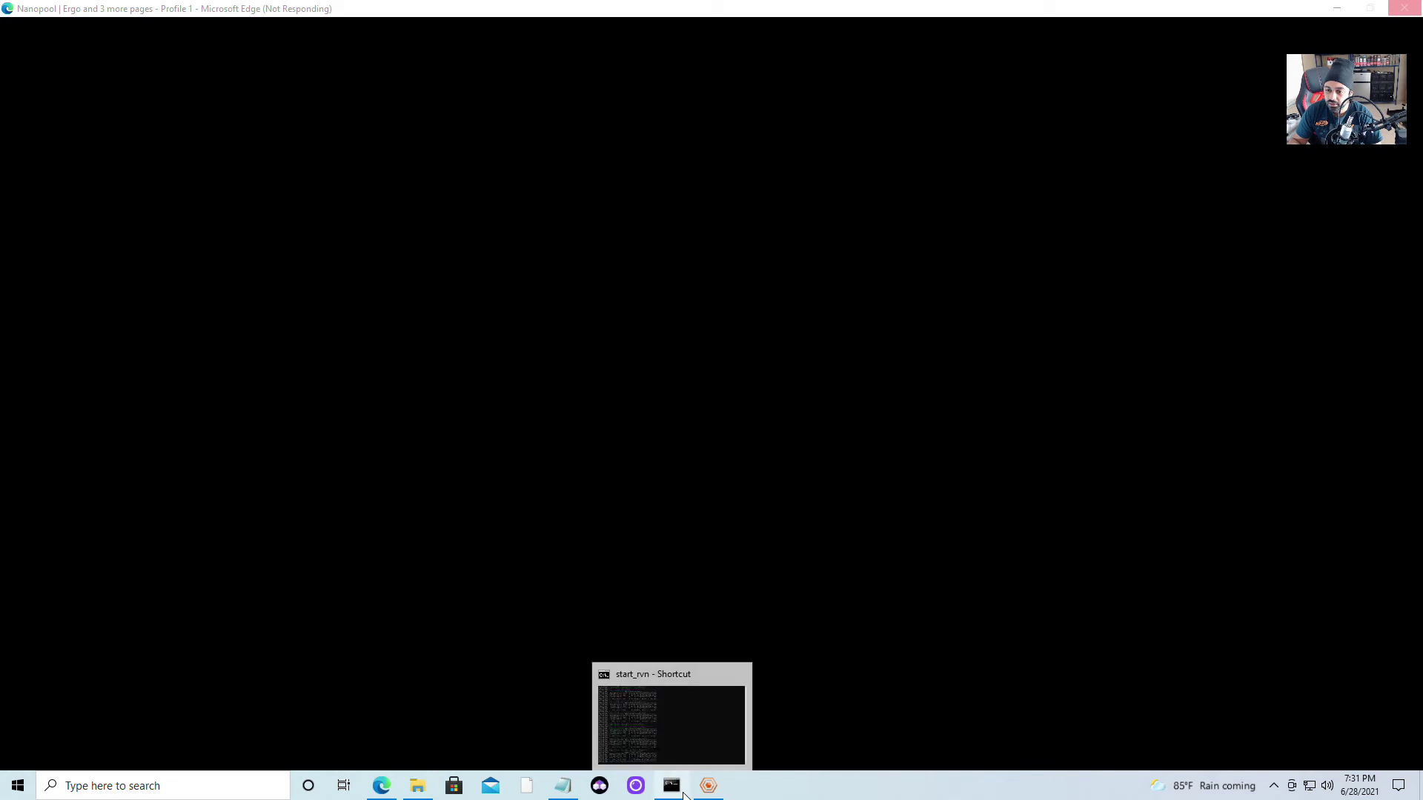
pyautogui.moveTo(698, 676)
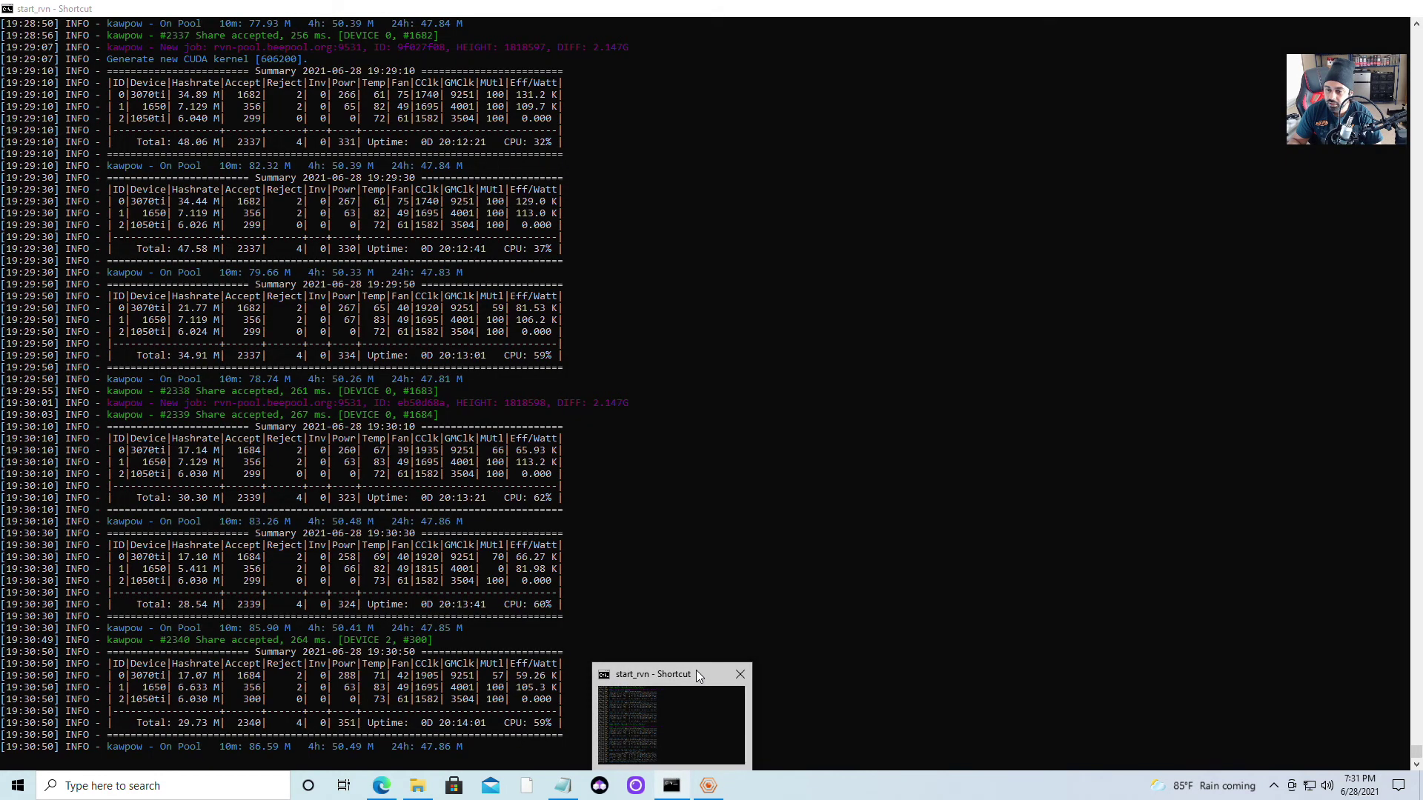
pyautogui.click(739, 673)
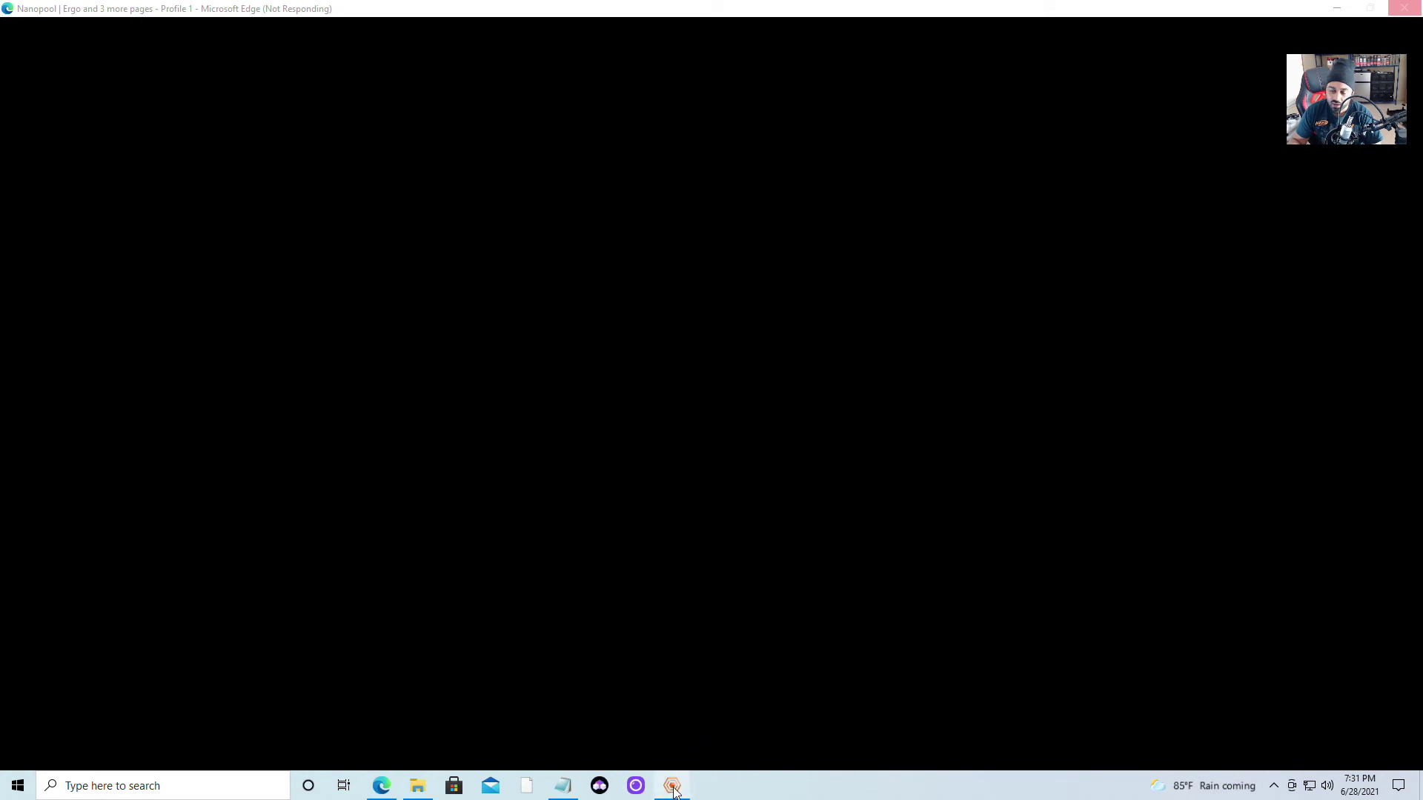
# Bring the nanominer console showing the Ergo hashrates to the front
pyautogui.moveTo(674, 793)
pyautogui.moveTo(676, 682)
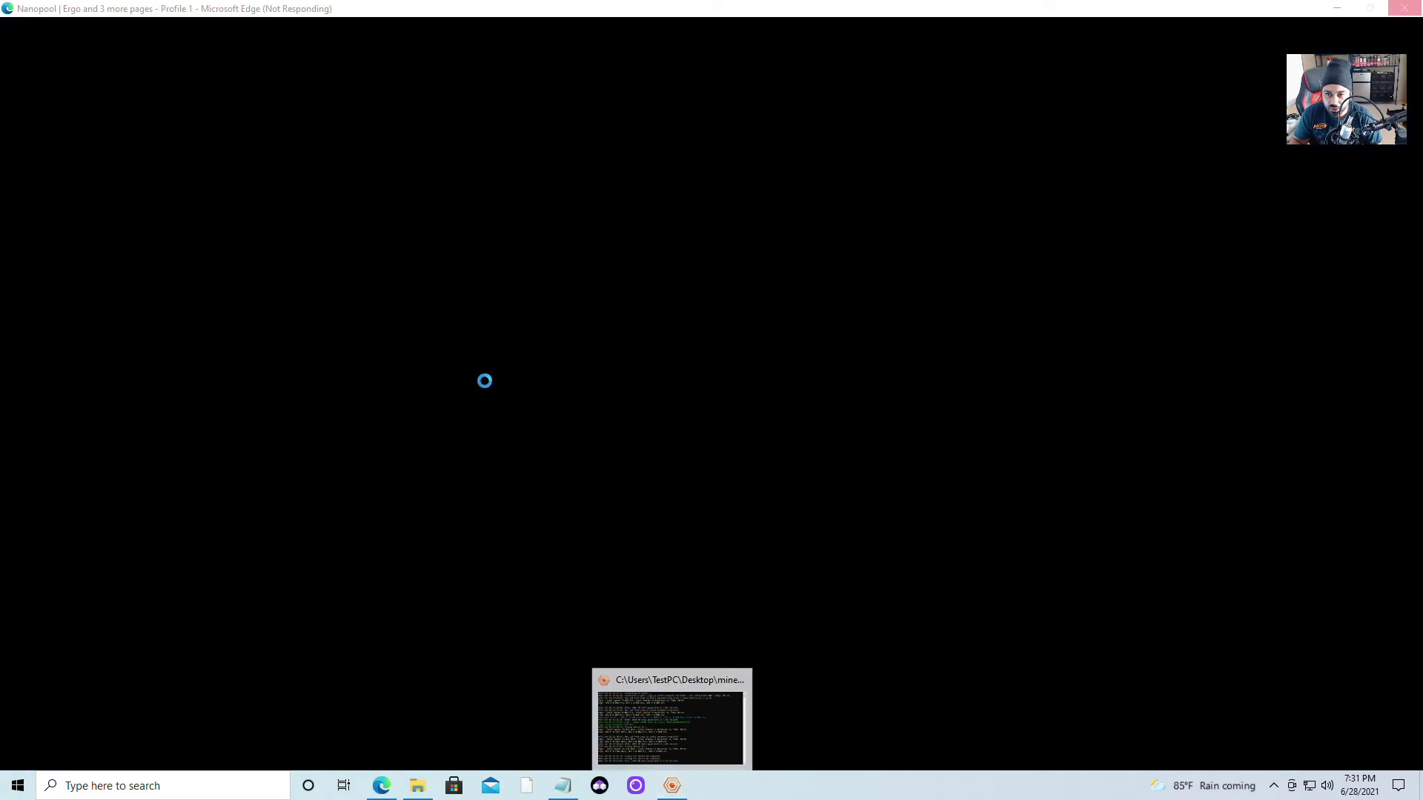
pyautogui.click(671, 790)
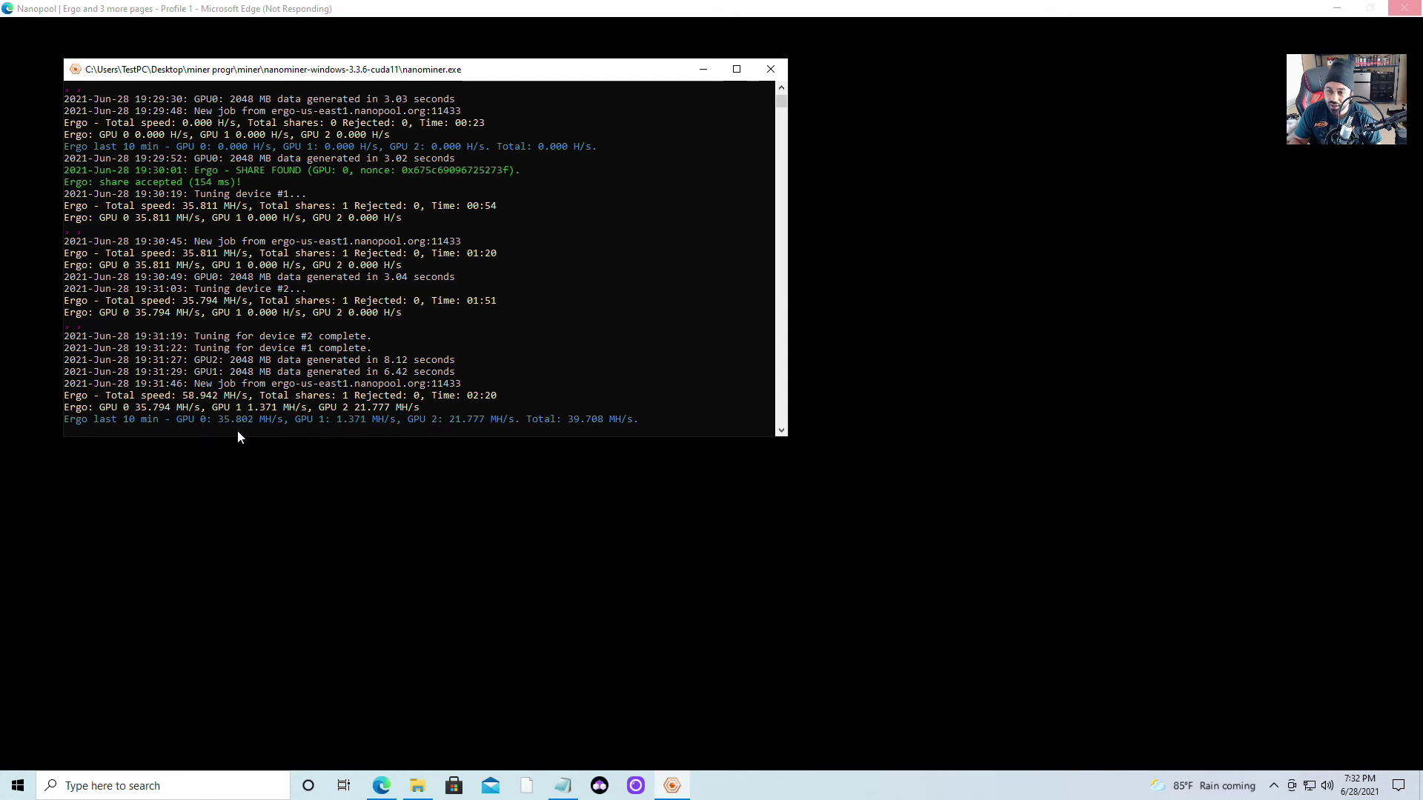
# Minimize Edge, close the running nanominer console, and reopen the nanominer-windows-3.3.6-cuda11 folder
pyautogui.click(1337, 8)
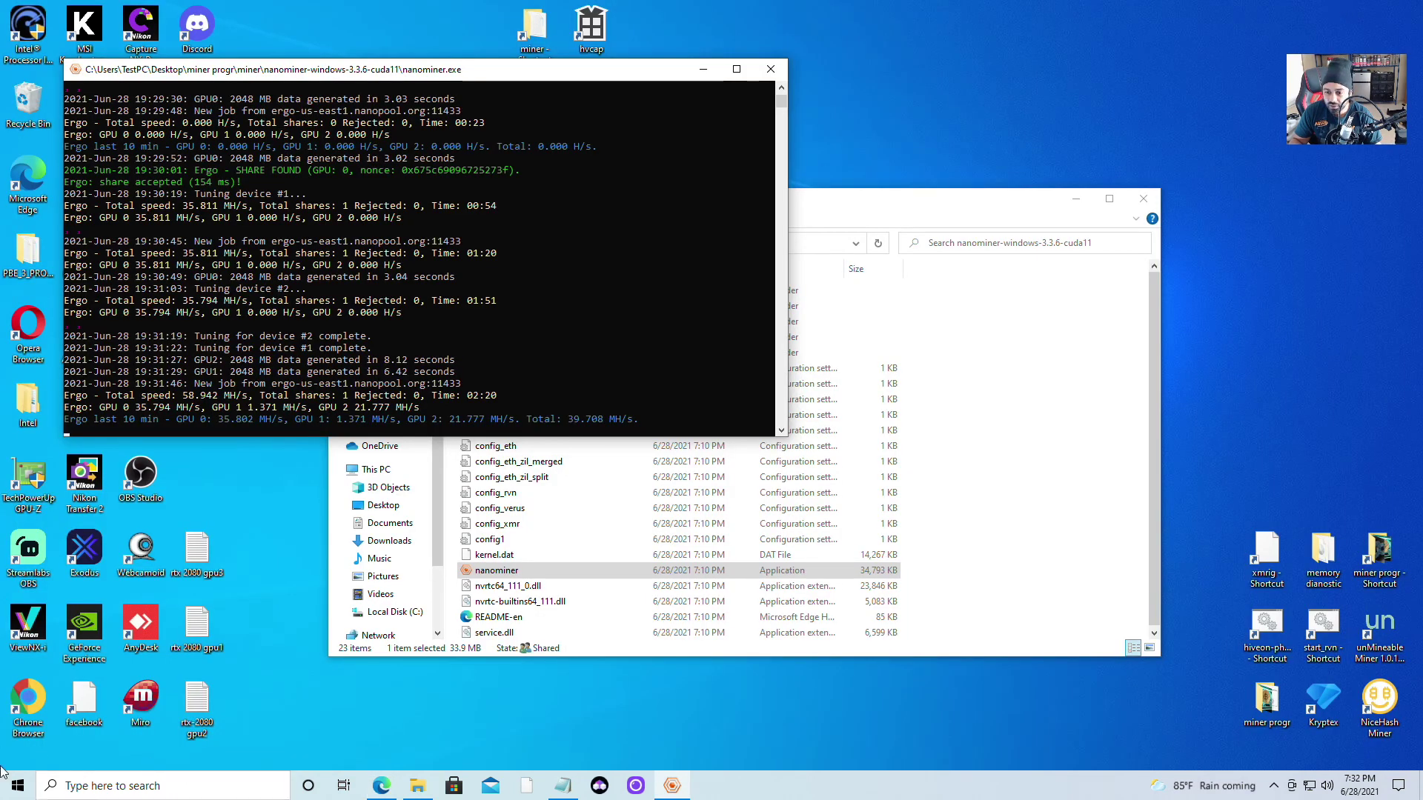
pyautogui.click(417, 785)
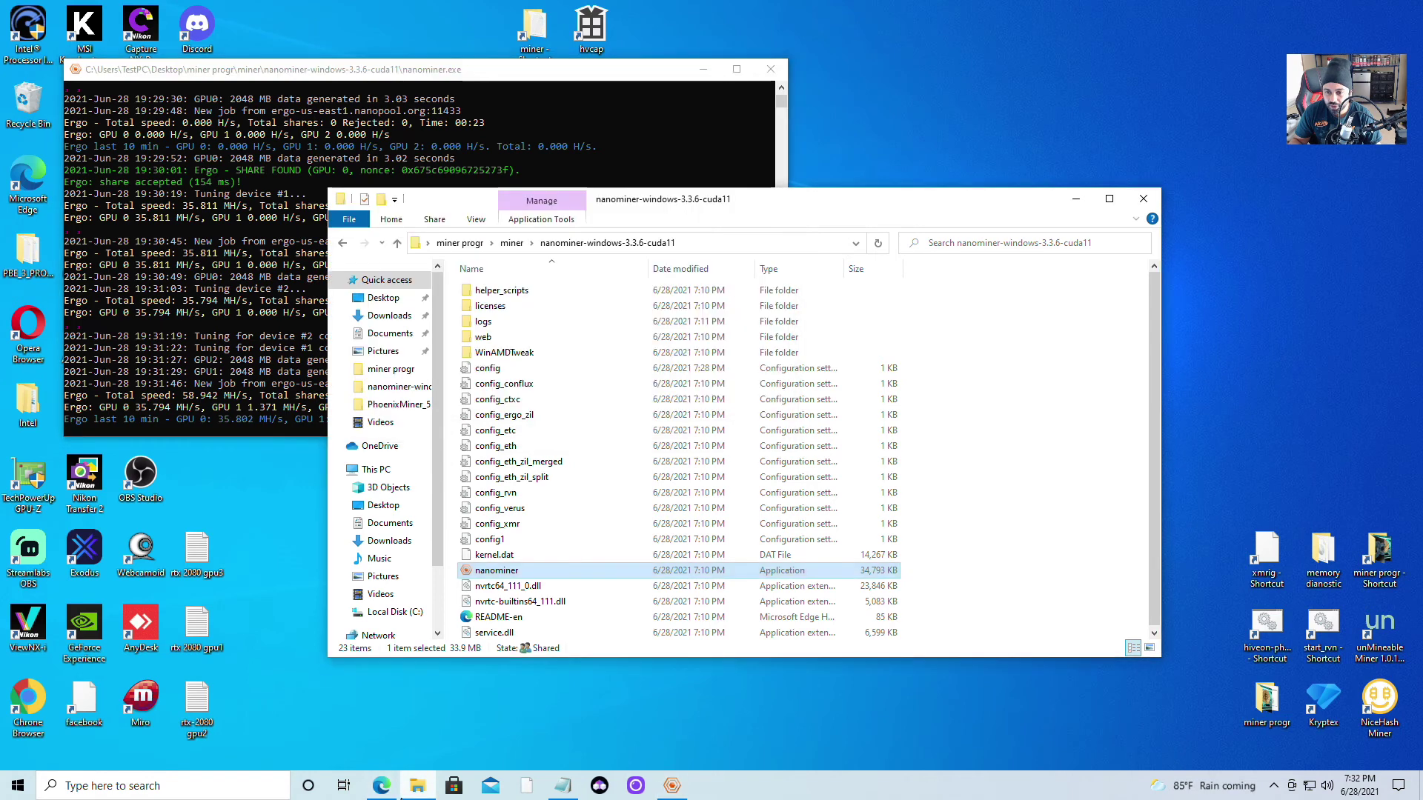
pyautogui.click(381, 786)
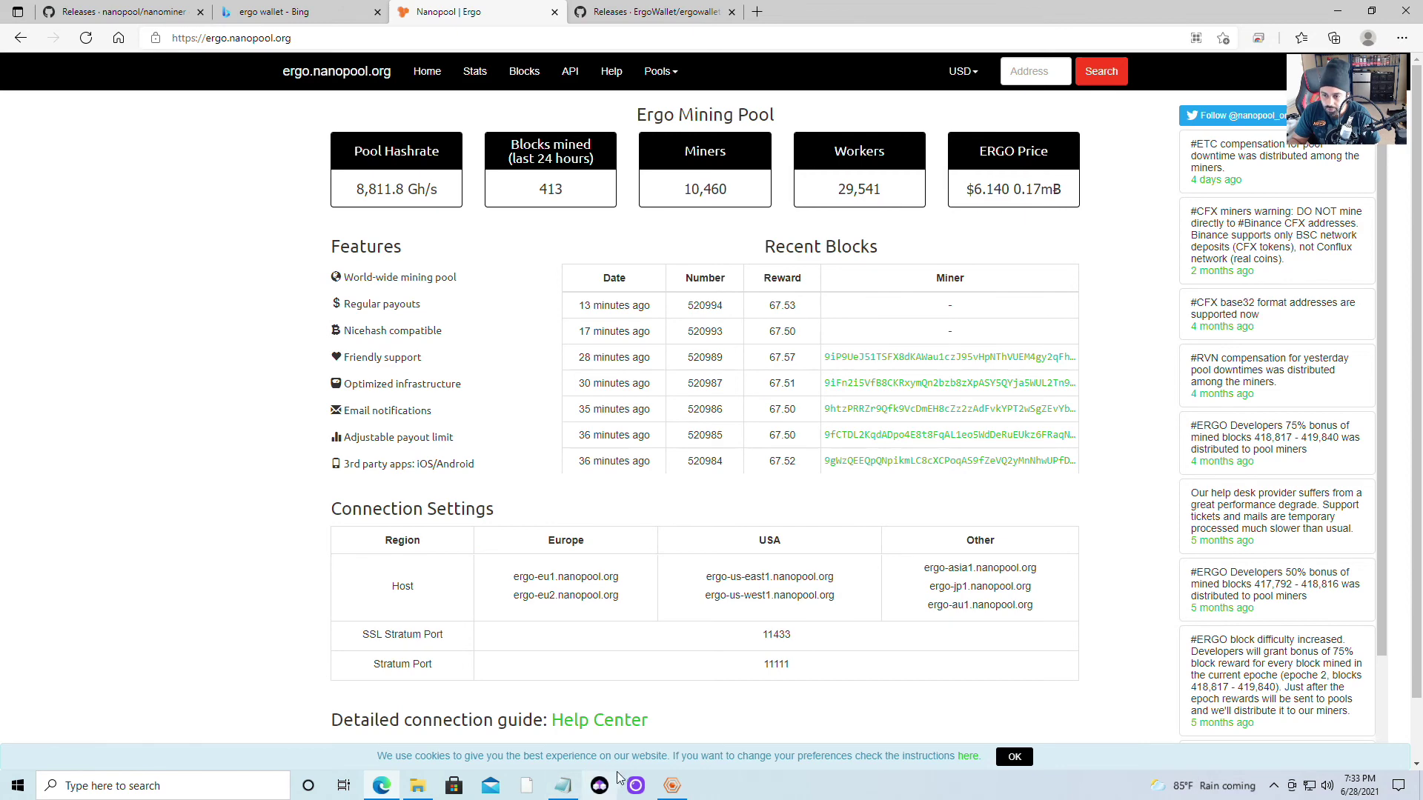
pyautogui.click(672, 785)
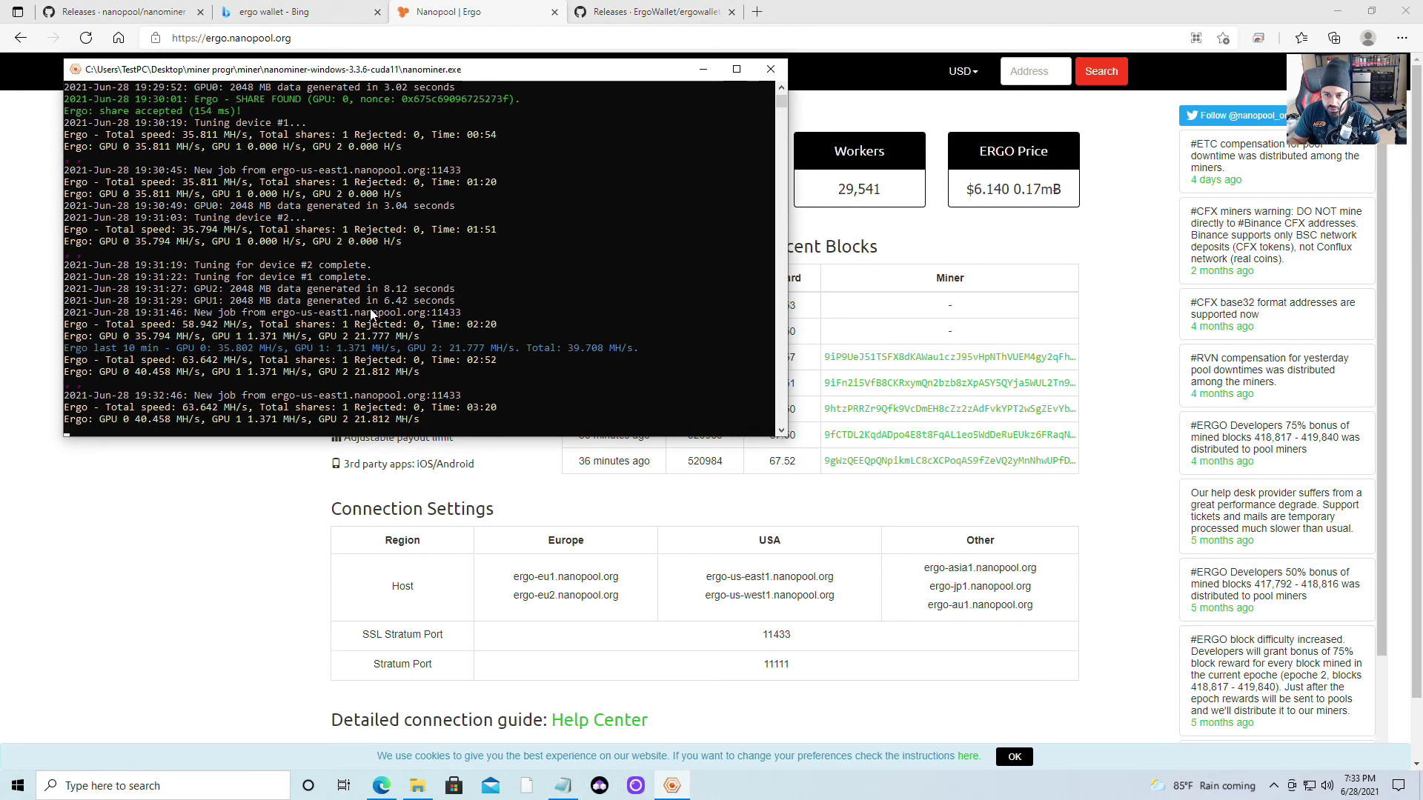
pyautogui.click(771, 69)
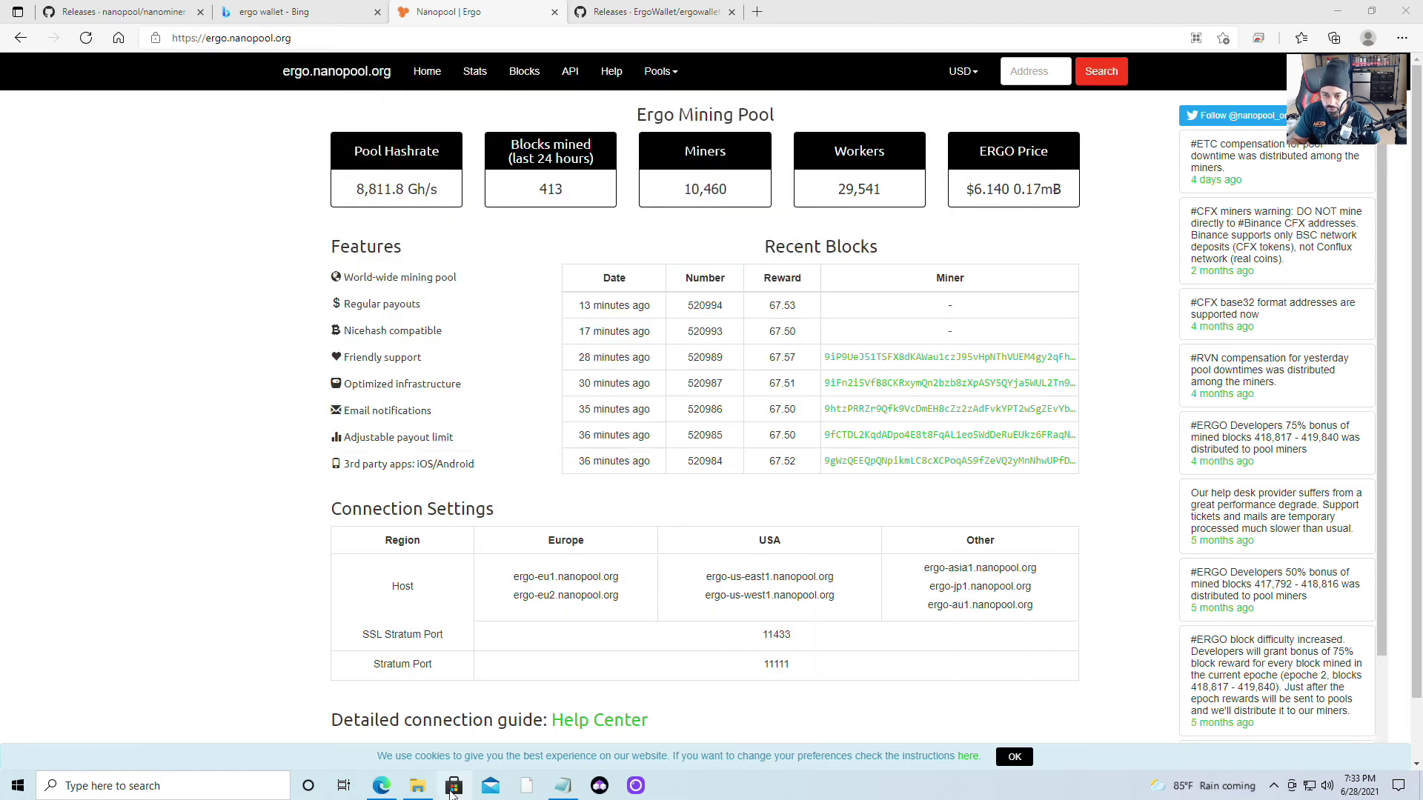
pyautogui.click(417, 785)
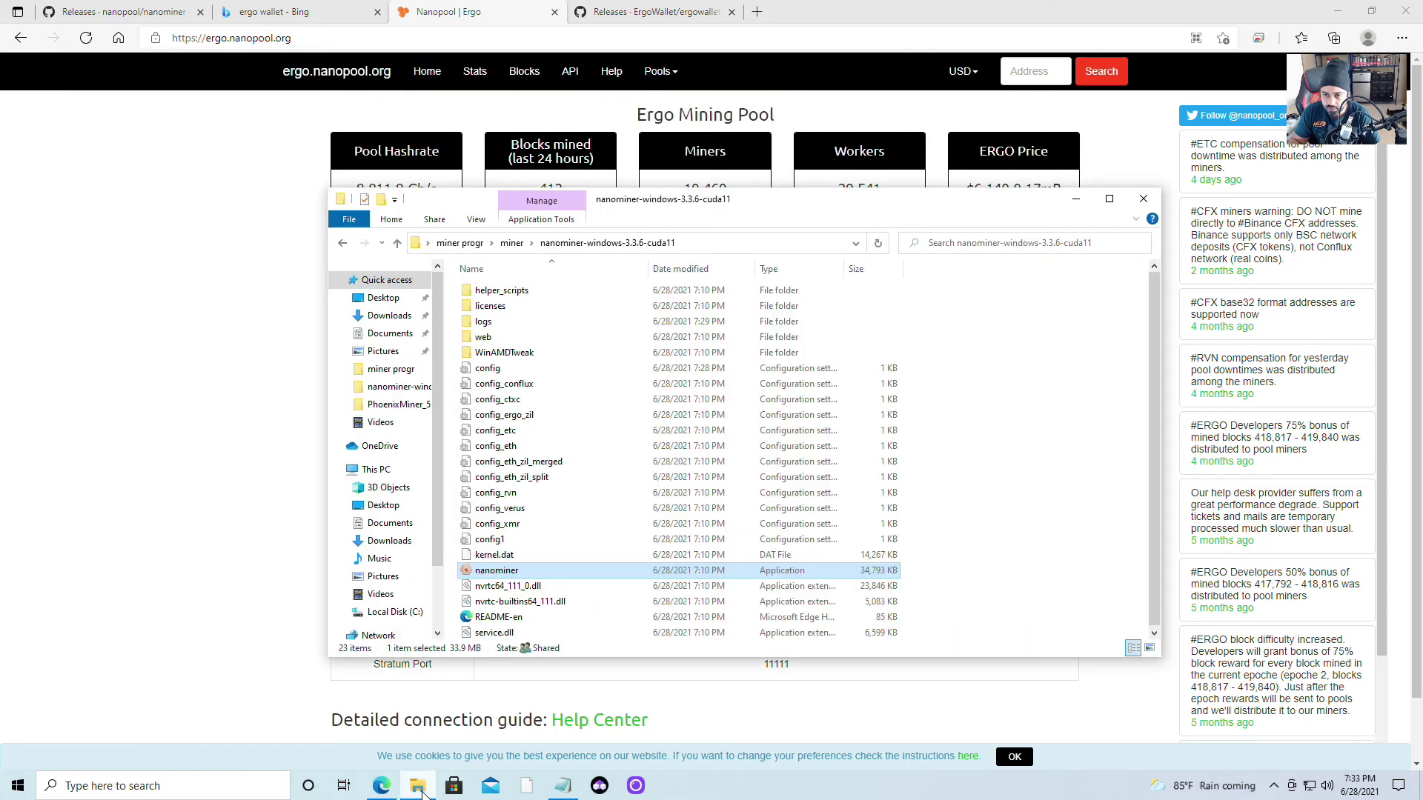
# Relaunch nanominer.exe, then paste the wallet address into the Nanopool Address search and run it
pyautogui.doubleClick(530, 572)
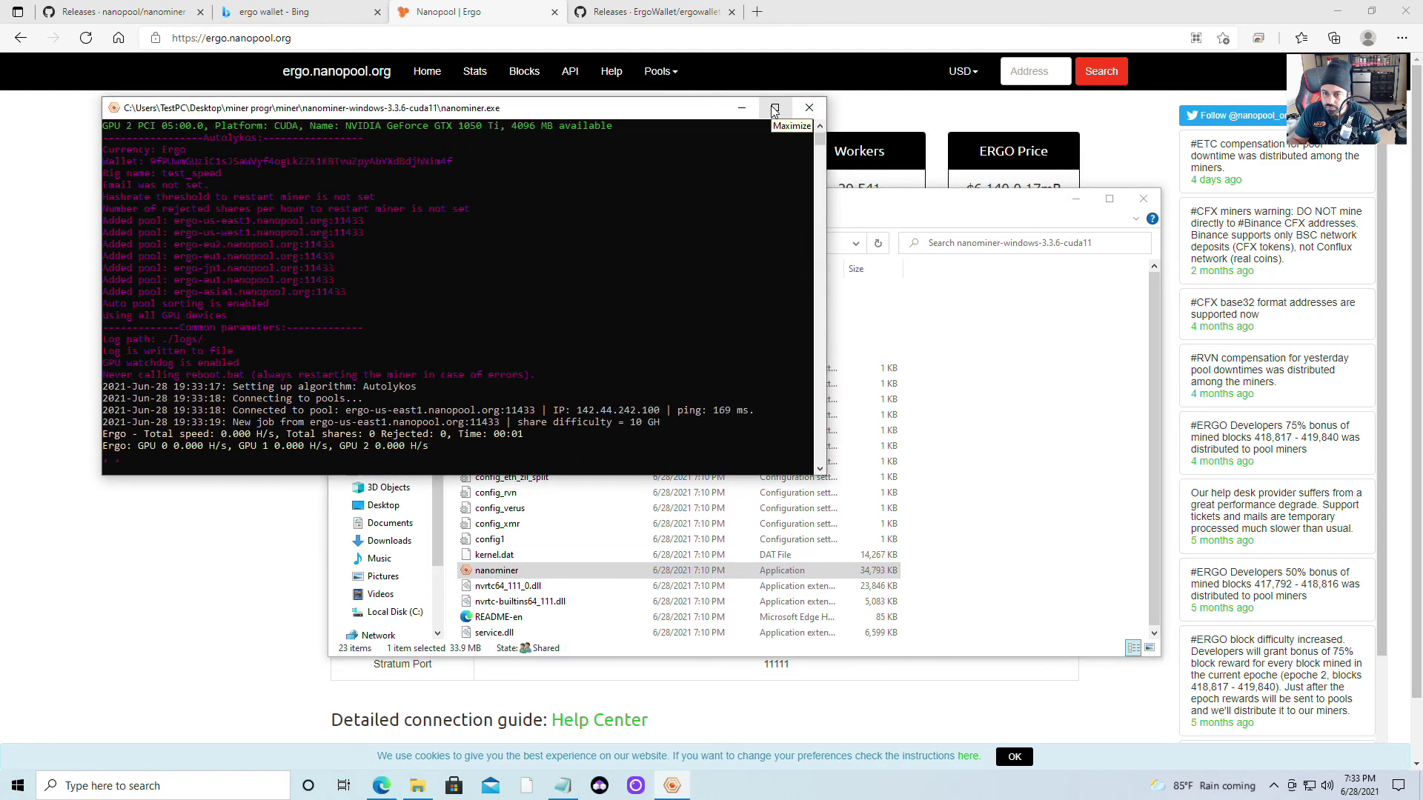
pyautogui.click(250, 575)
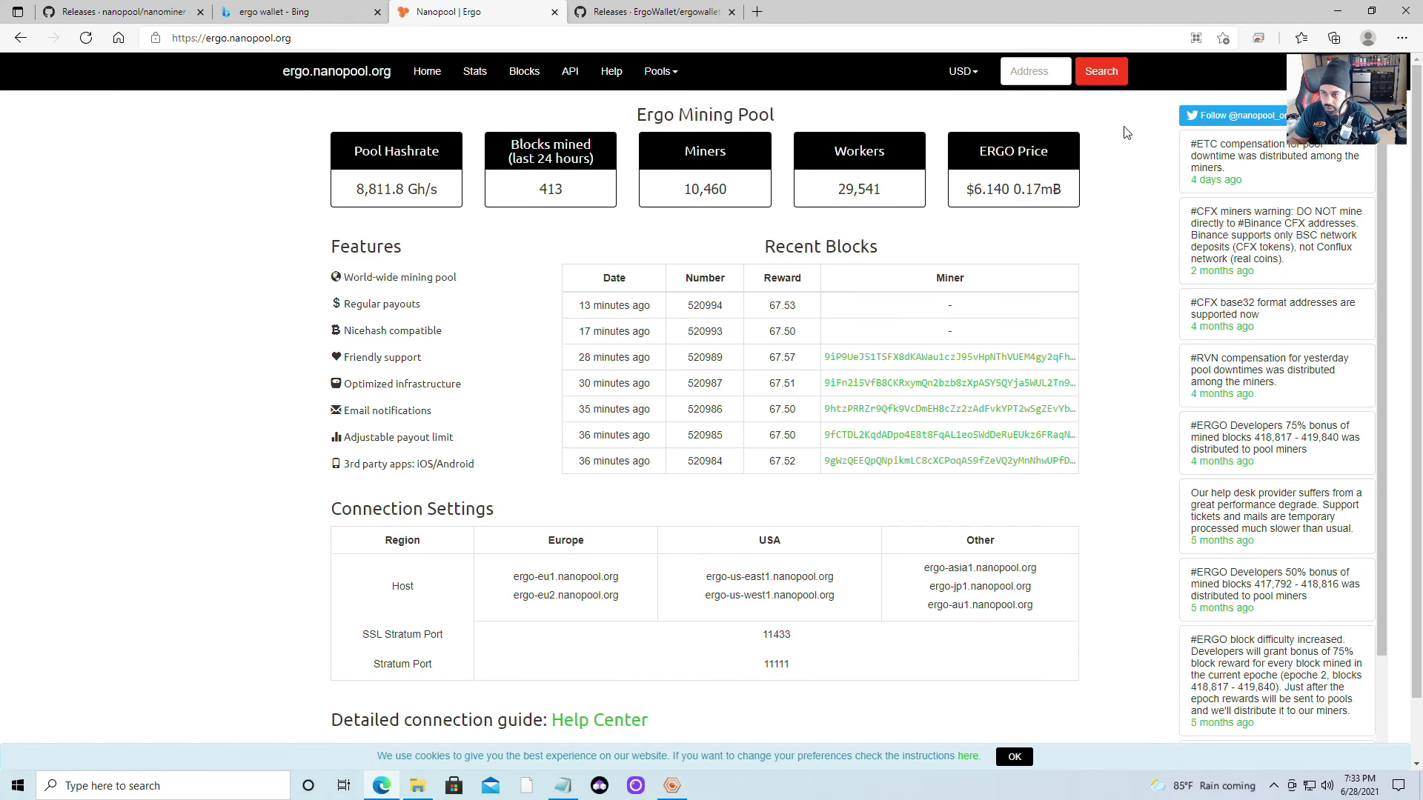
pyautogui.rightClick(1021, 69)
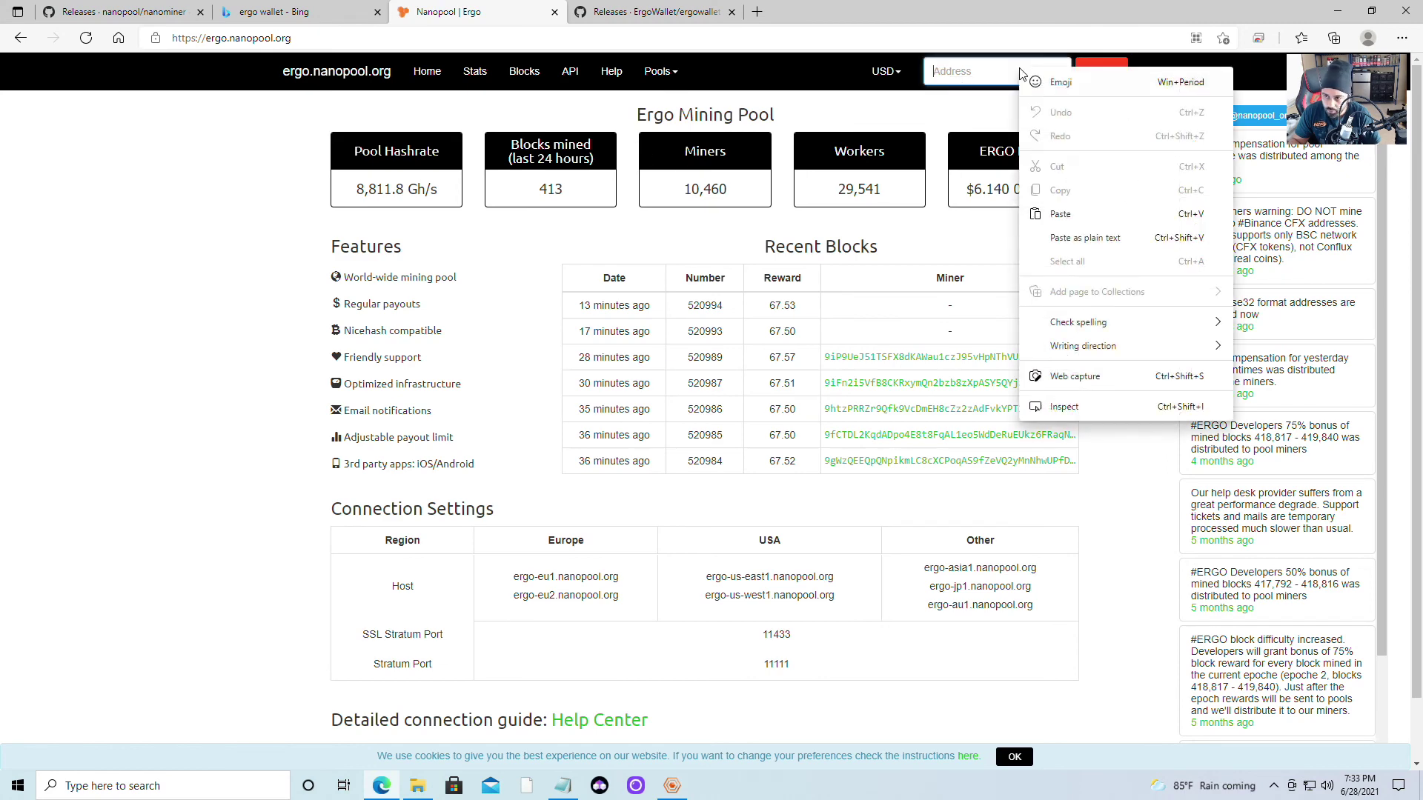
pyautogui.click(1083, 215)
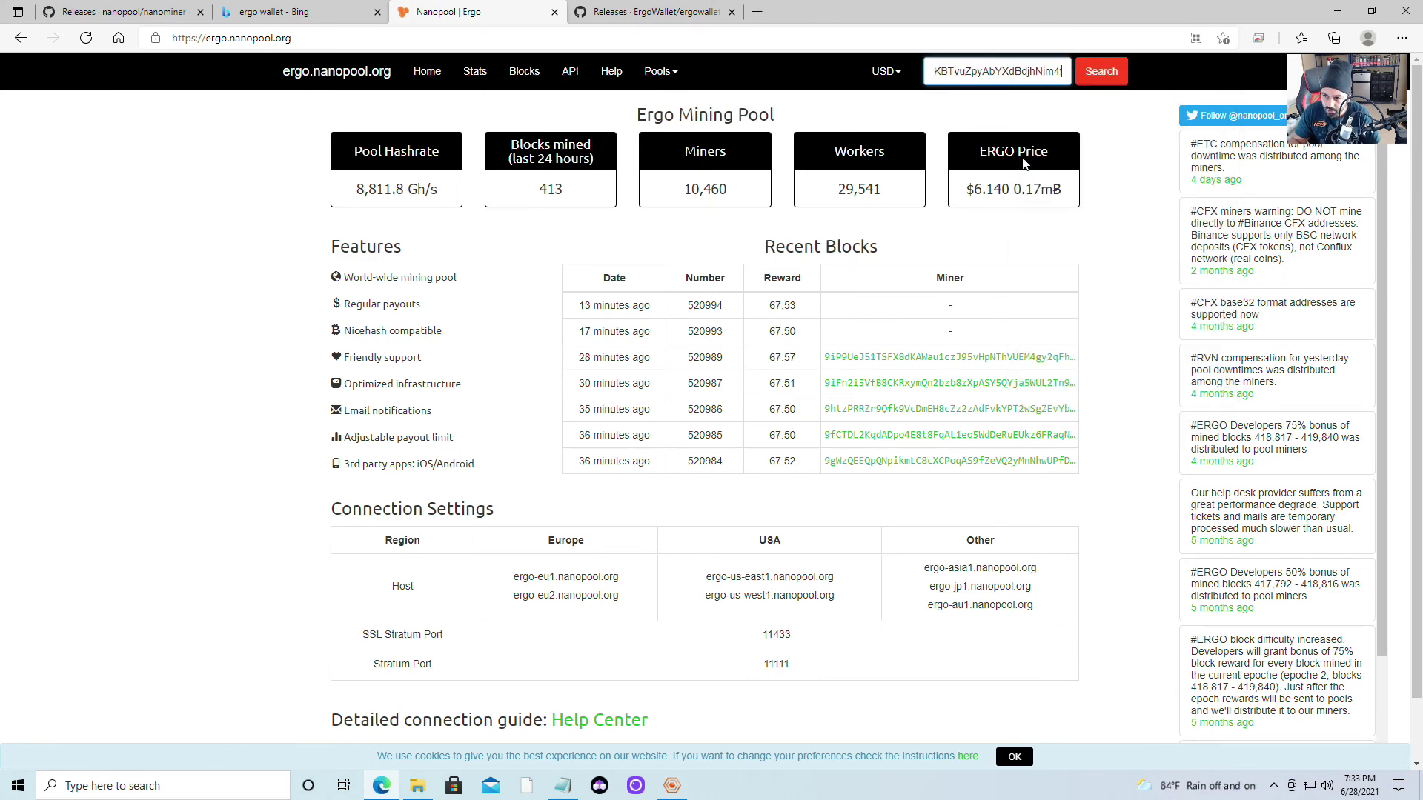
pyautogui.click(1106, 76)
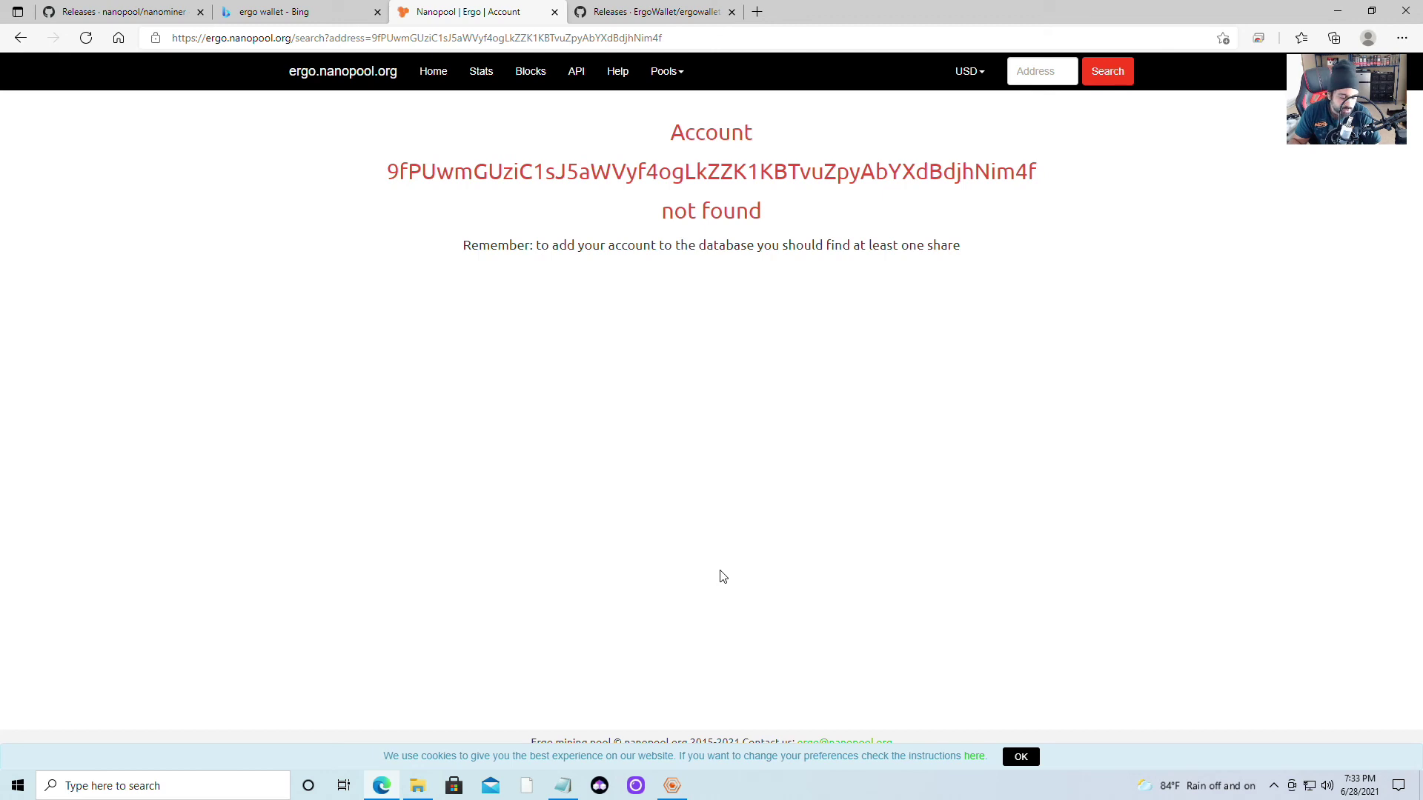
# Maximize the nanominer console to confirm a share was accepted
pyautogui.click(683, 789)
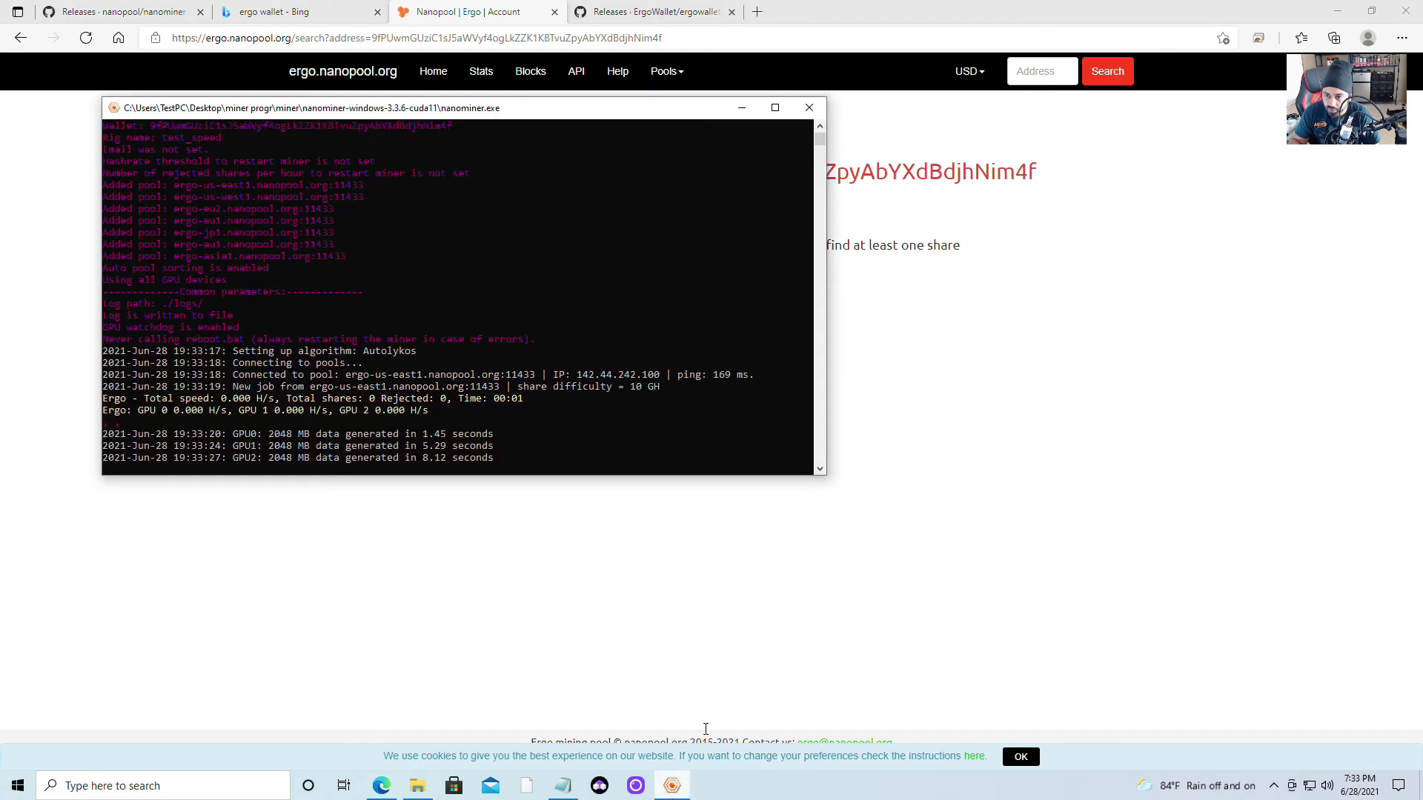
pyautogui.click(775, 108)
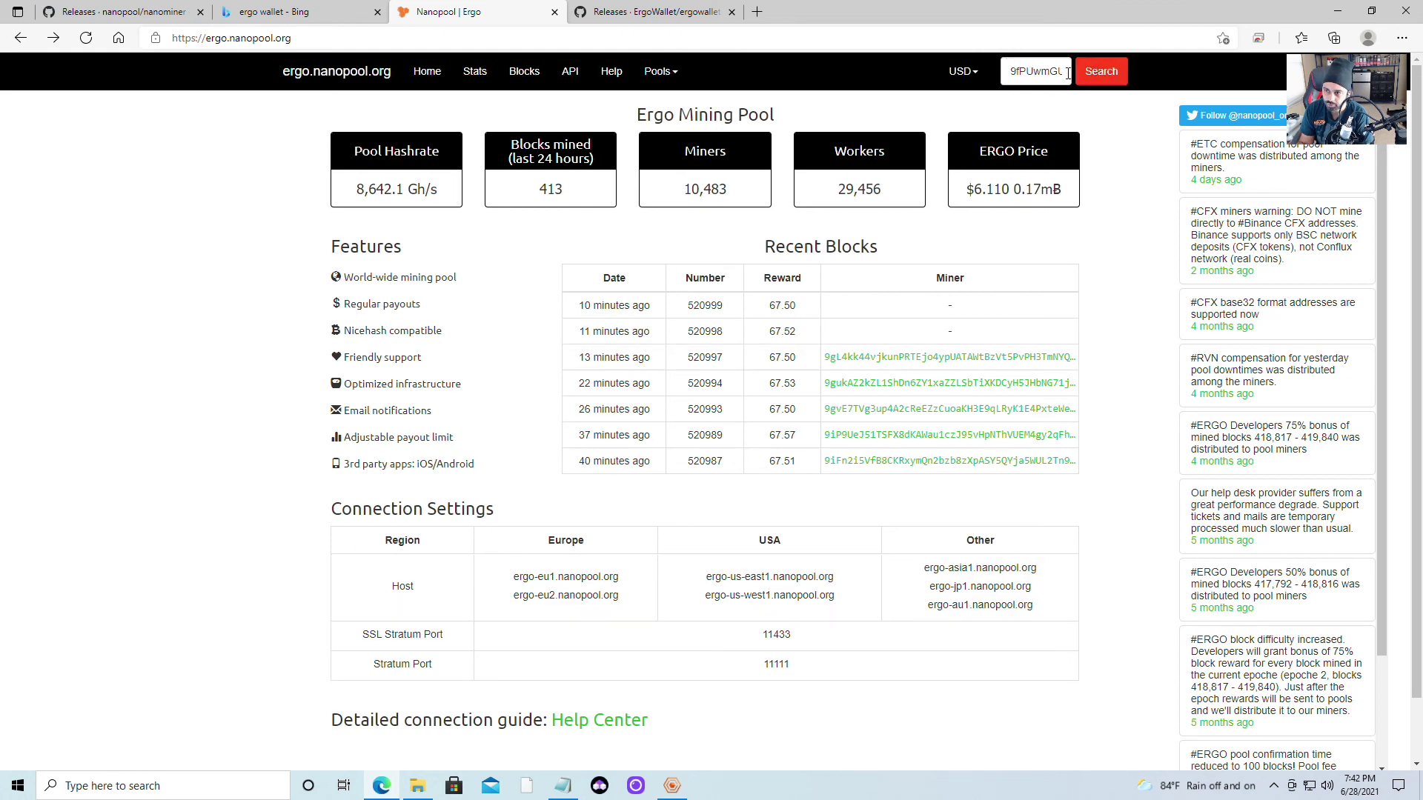
# Replace the Address field contents with the pasted wallet address and search for its account
pyautogui.doubleClick(1009, 69)
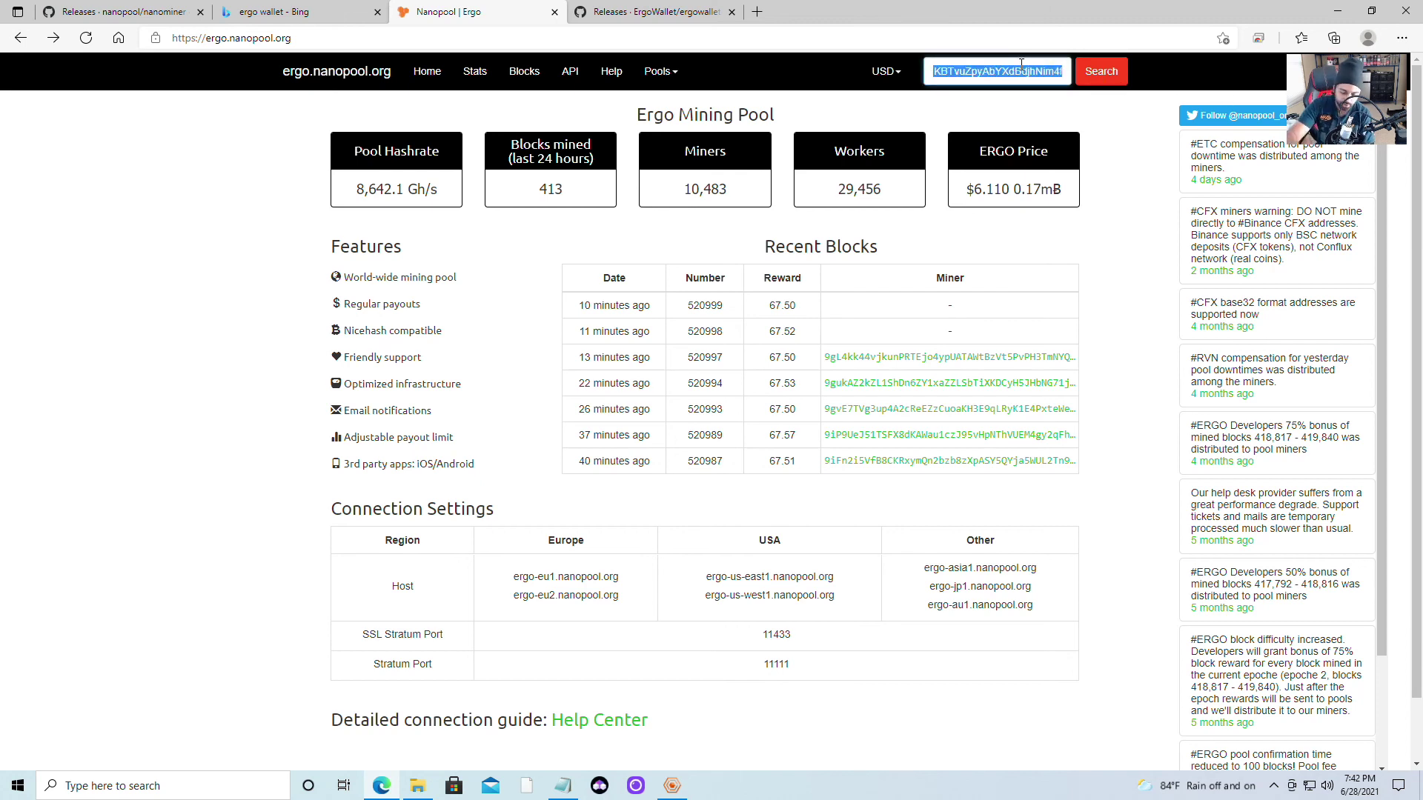
pyautogui.write('9fPUwmGUziC1')
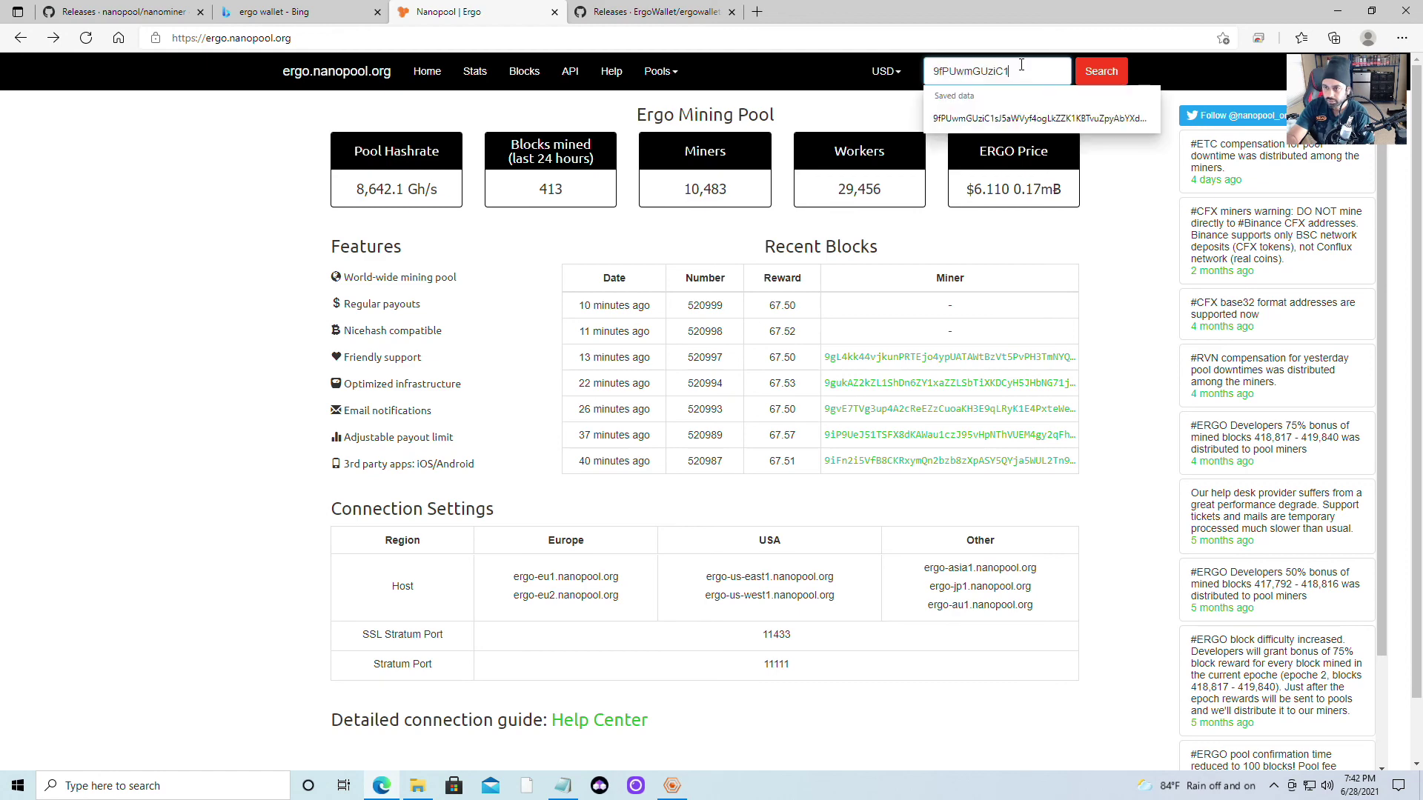
pyautogui.press('BackSpace')
pyautogui.press('BackSpace')
pyautogui.press('BackSpace')
pyautogui.press('BackSpace')
pyautogui.press('BackSpace')
pyautogui.press('BackSpace')
pyautogui.press('BackSpace')
pyautogui.press('BackSpace')
pyautogui.press('BackSpace')
pyautogui.press('BackSpace')
pyautogui.press('BackSpace')
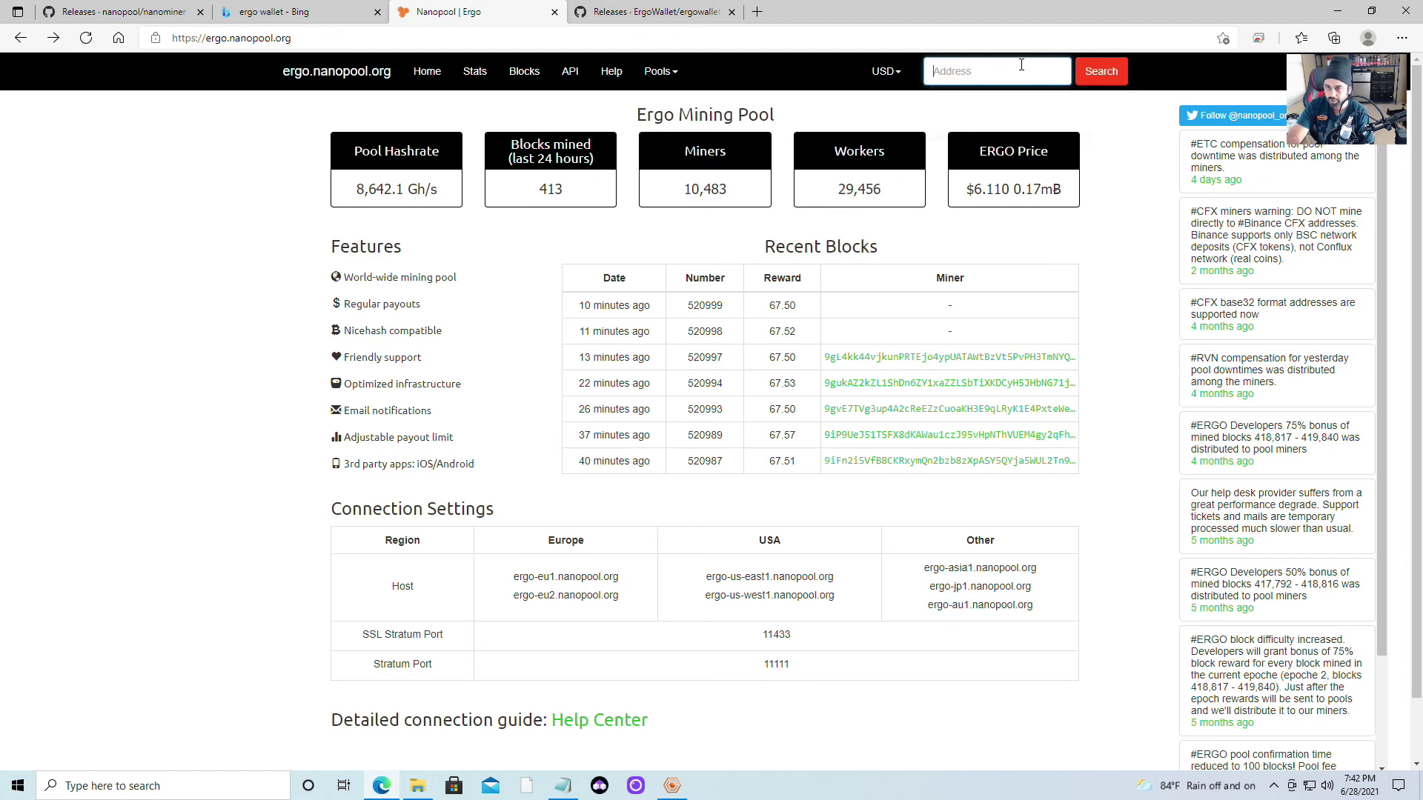
pyautogui.rightClick(1012, 68)
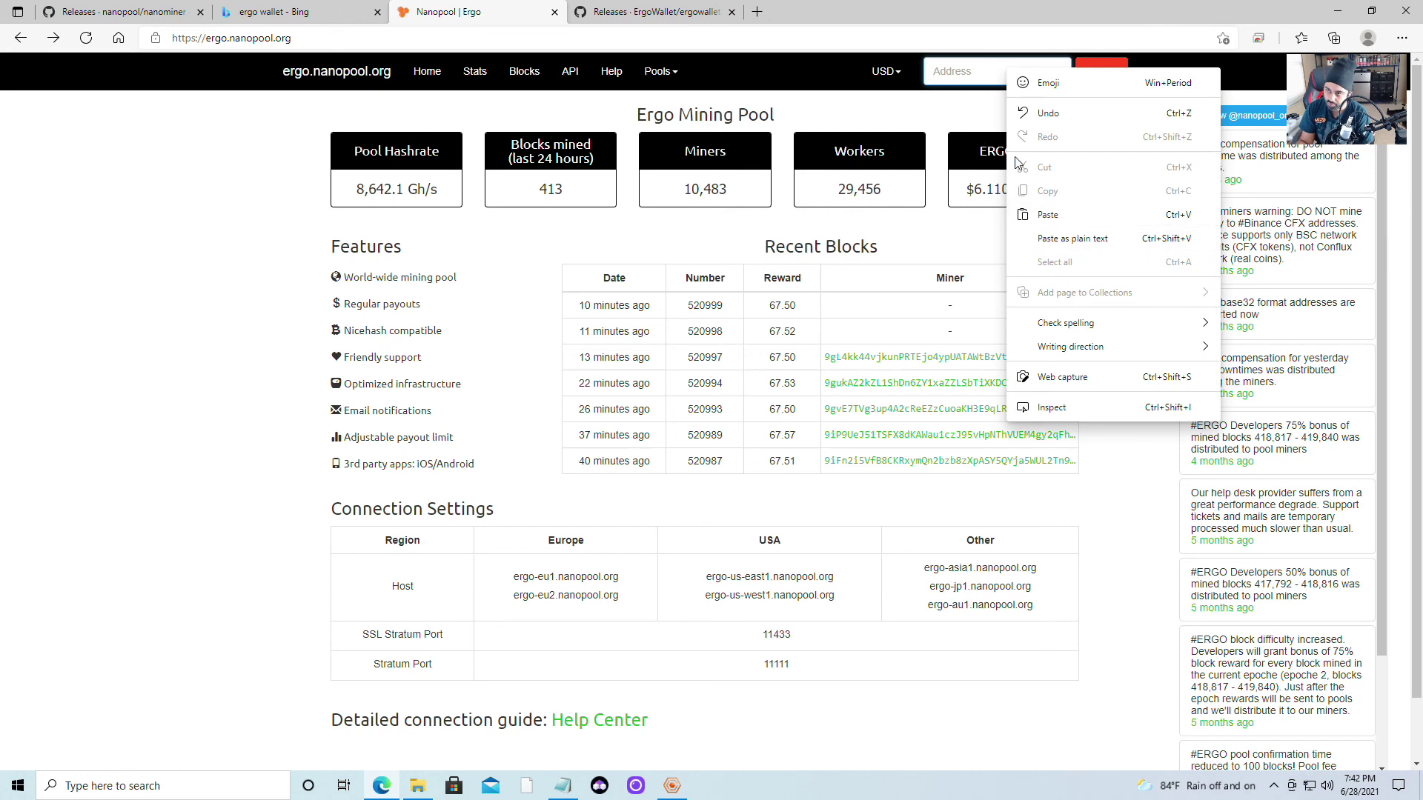
pyautogui.click(1048, 215)
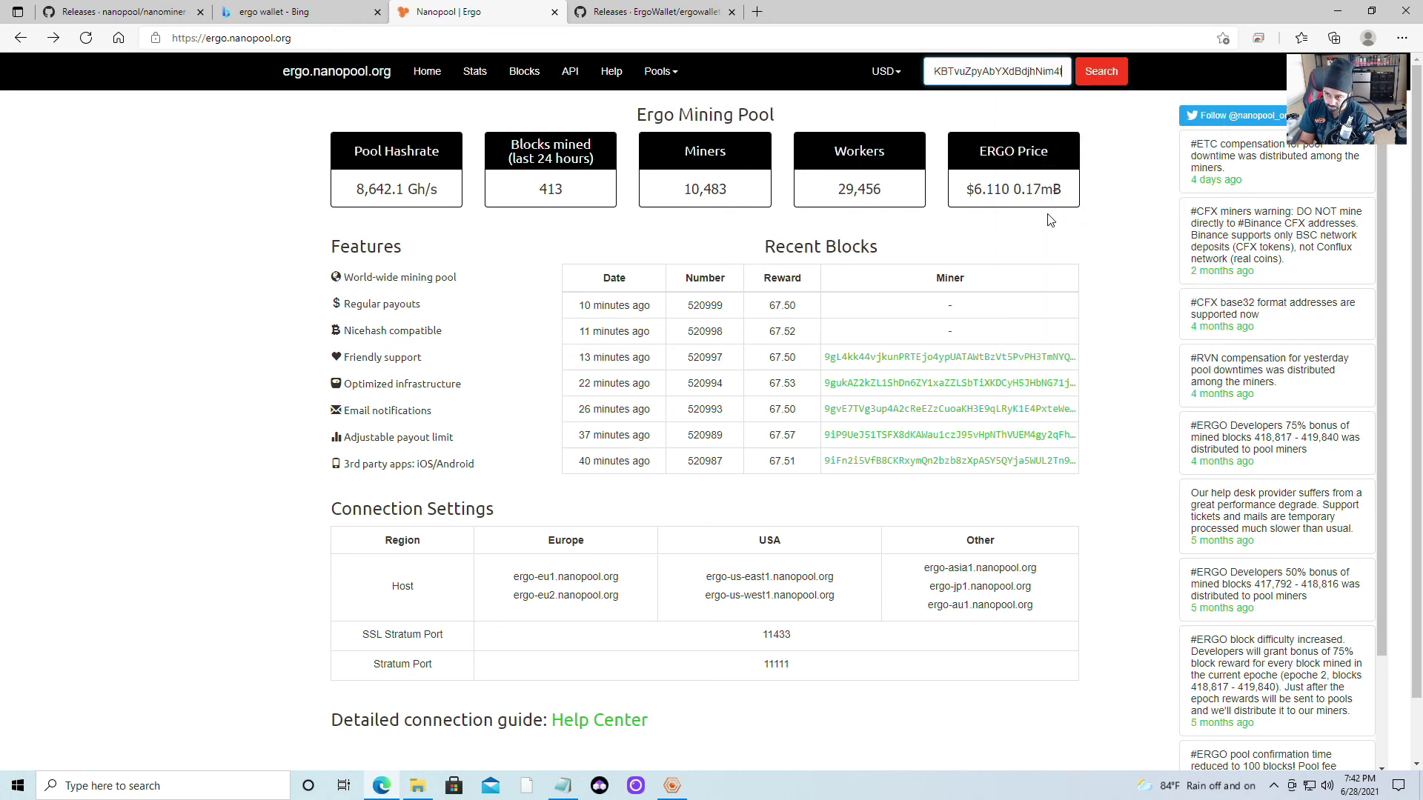
pyautogui.click(1102, 80)
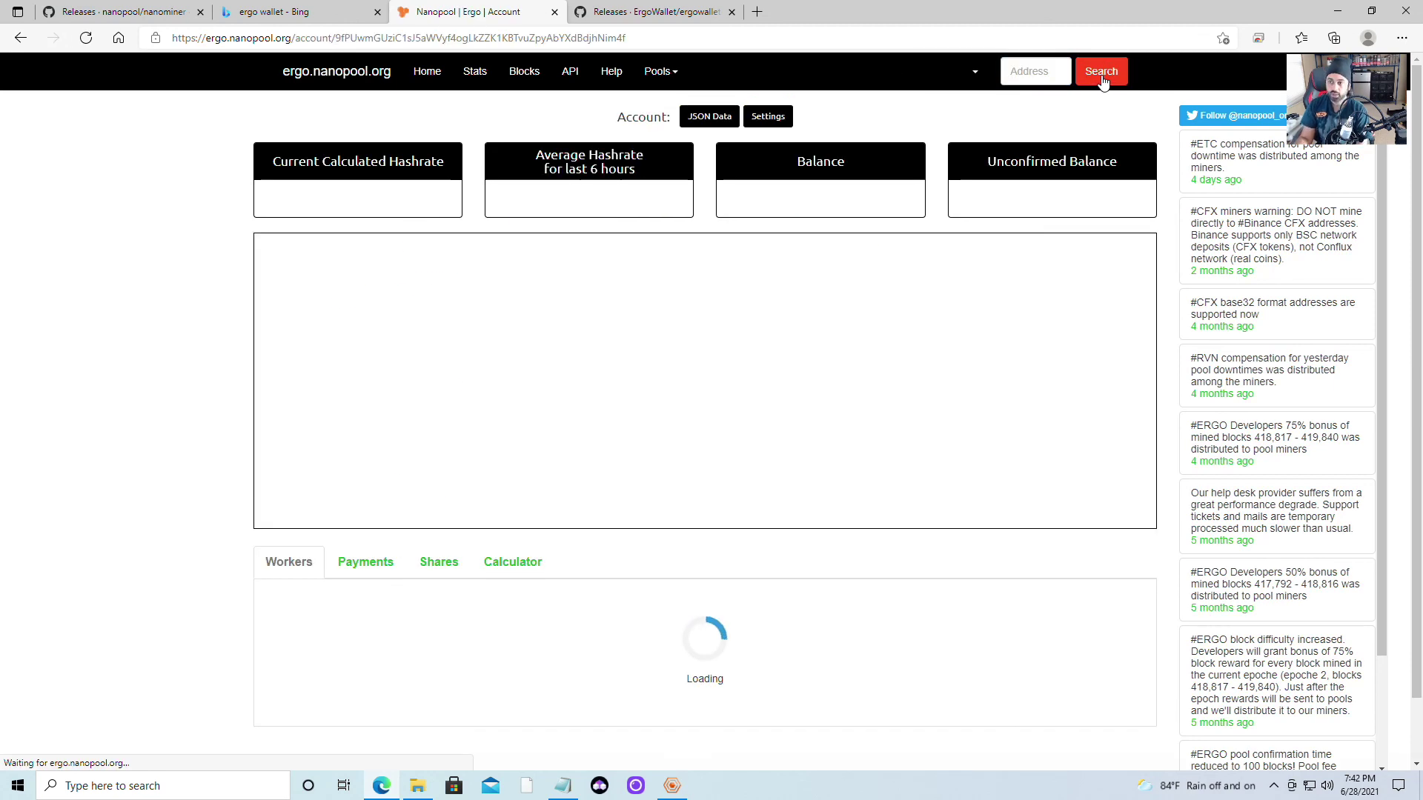